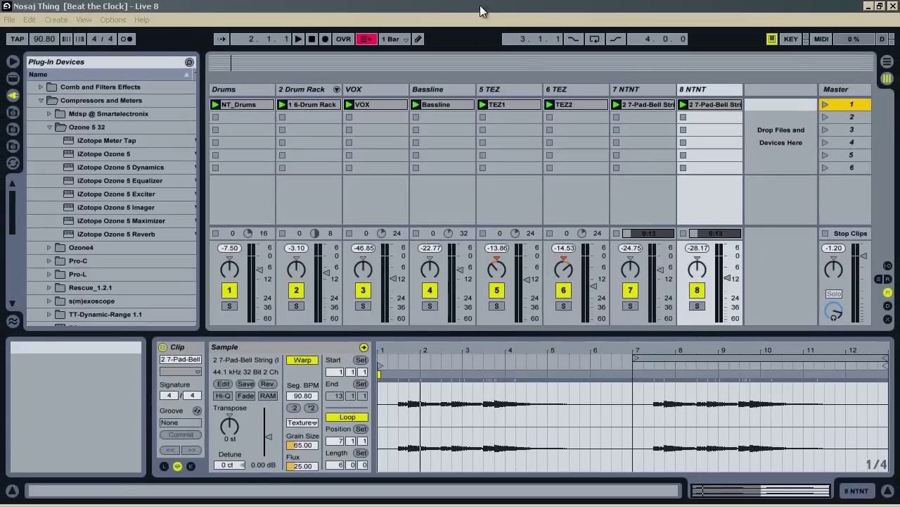
- Launch scene 1 of the Nosaj Thing set and bring the master volume down to about -18 dB
click(825, 104)
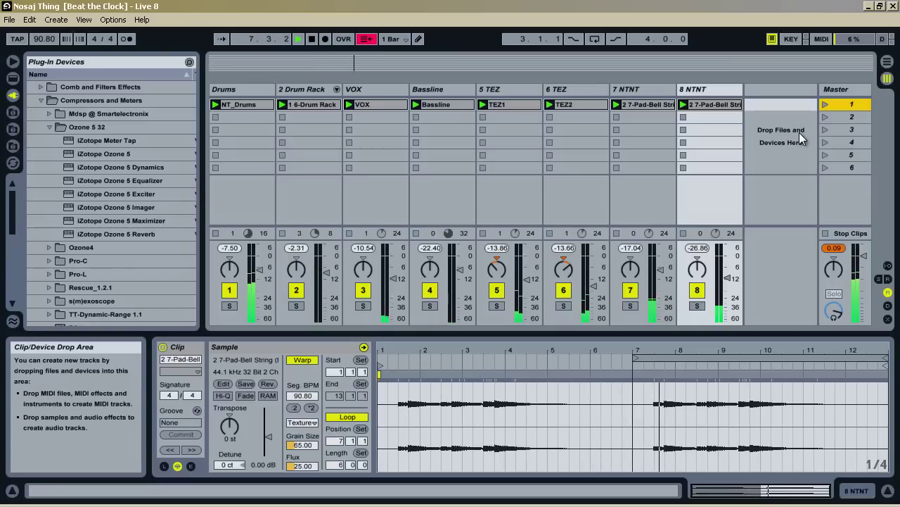
click(864, 272)
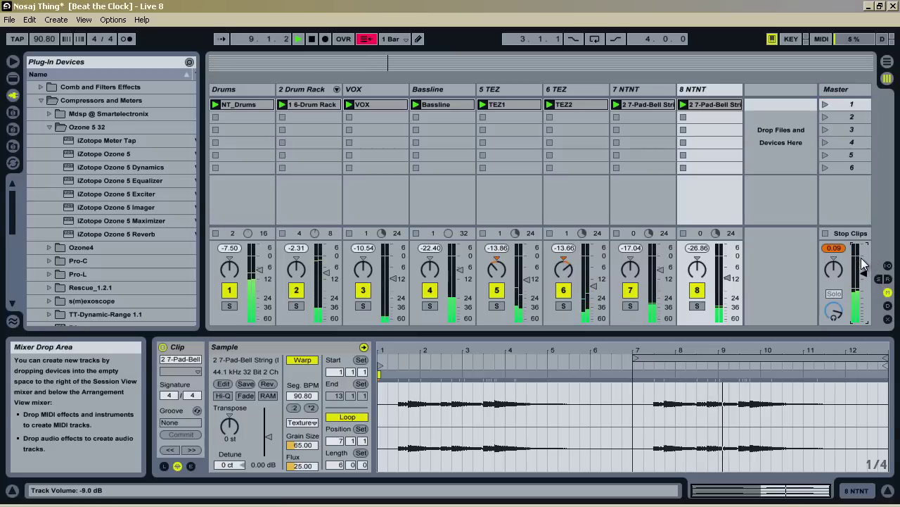
drag(863, 261, 862, 271)
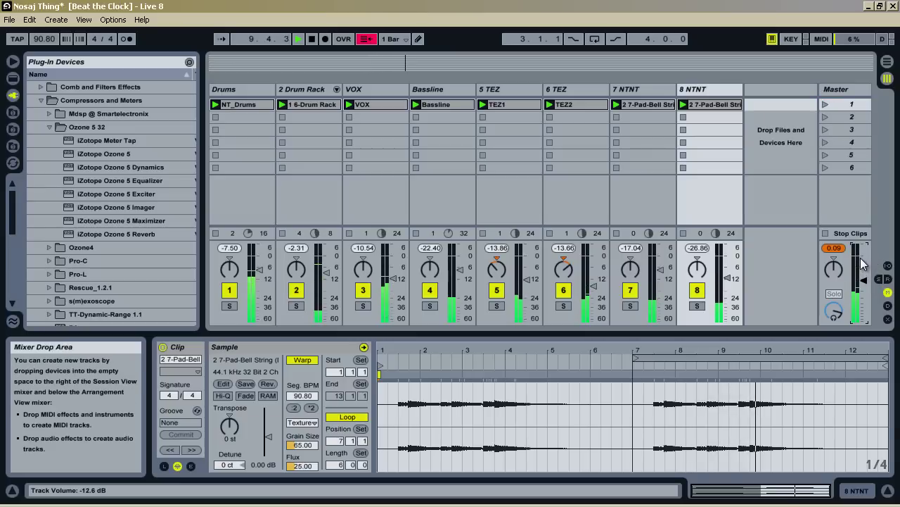
scroll(862, 264, down, 2)
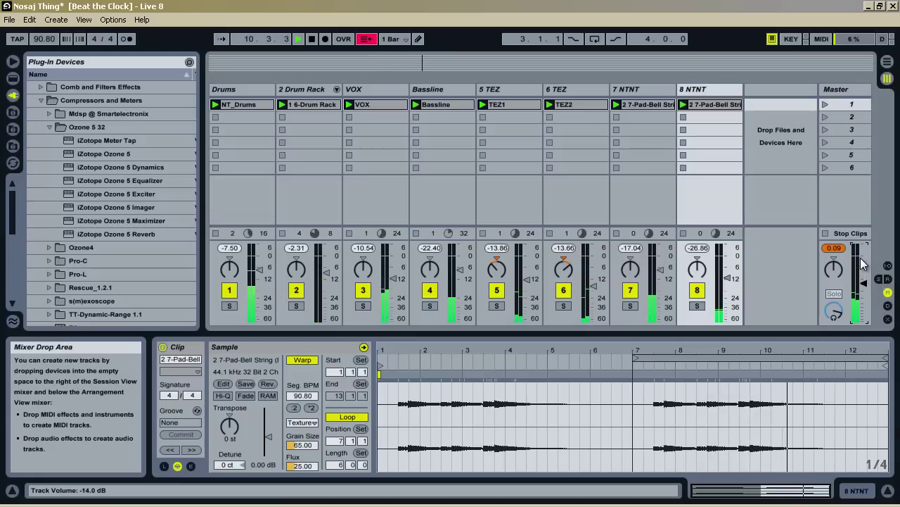
scroll(862, 264, down, 3)
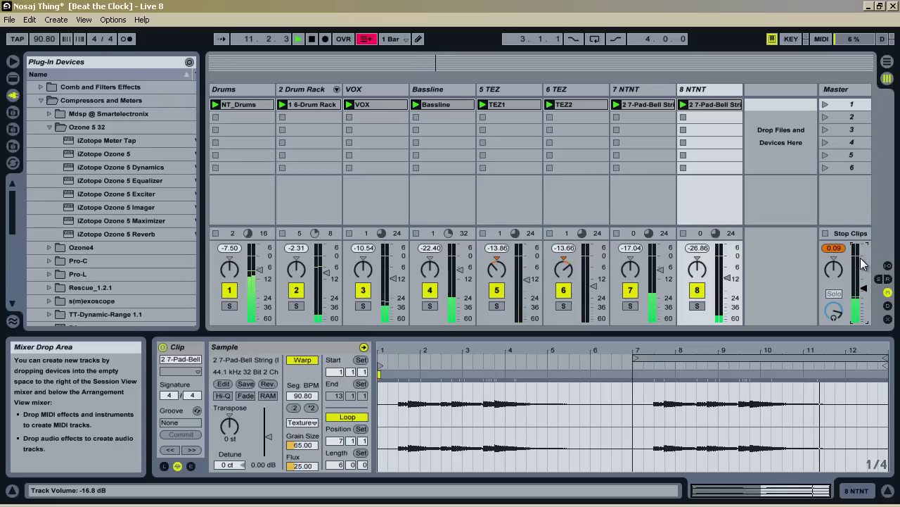
scroll(862, 264, down, 1)
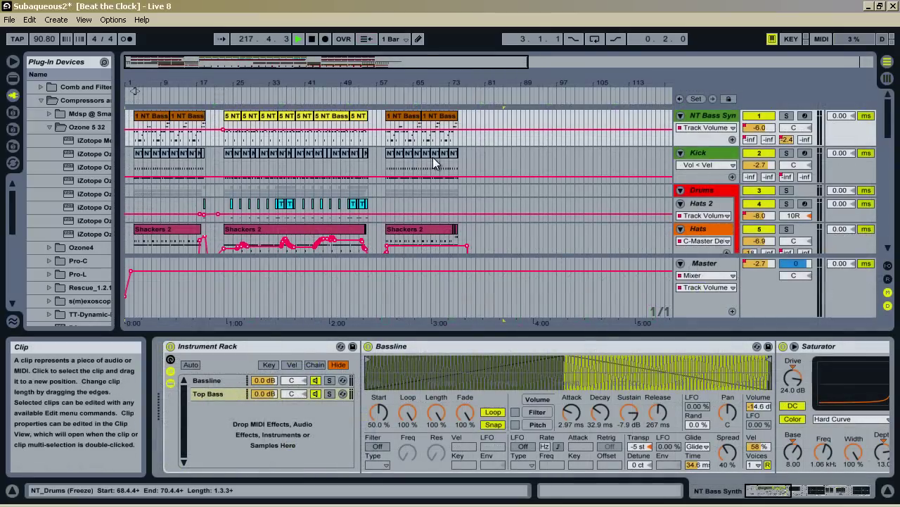
- Return the Subaqueous2 arrangement to 1.1.1 and play it from the top
click(311, 39)
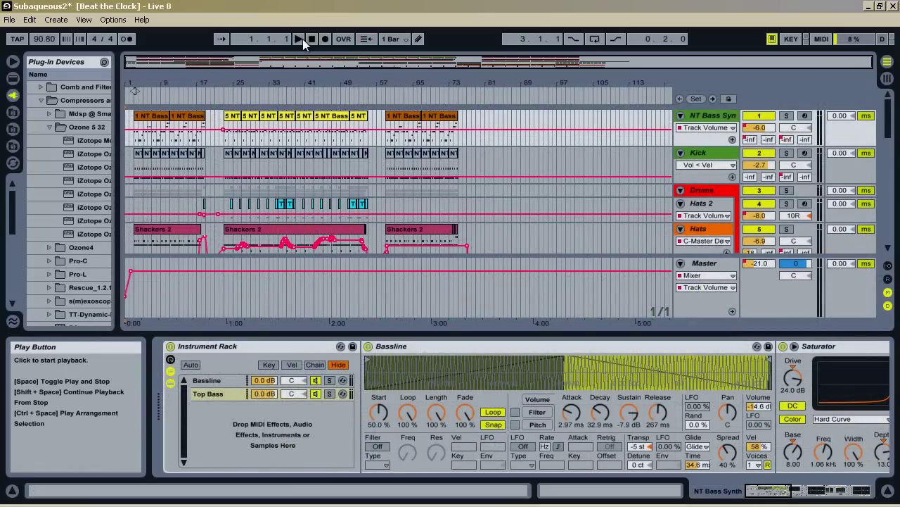
click(302, 38)
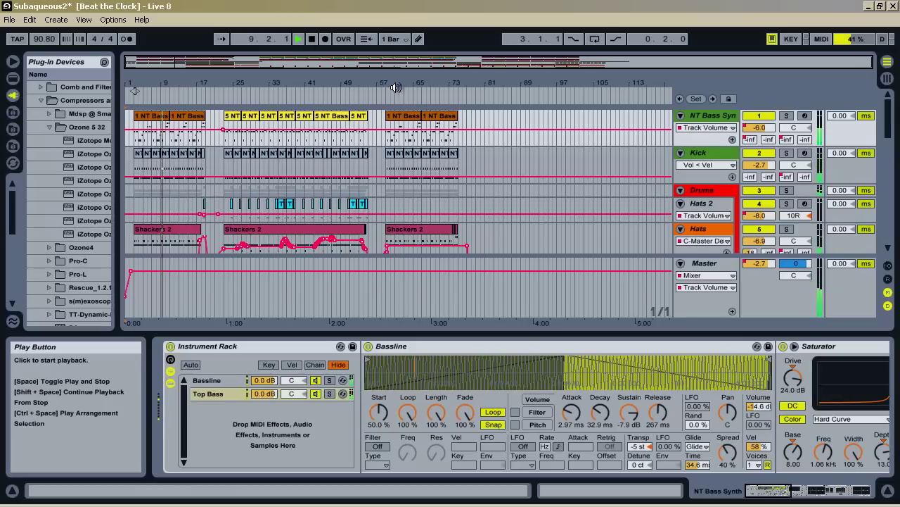
- Lower the Subaqueous2 master volume to -12.3 dB in the Session mixer, then return to Arrangement
click(888, 62)
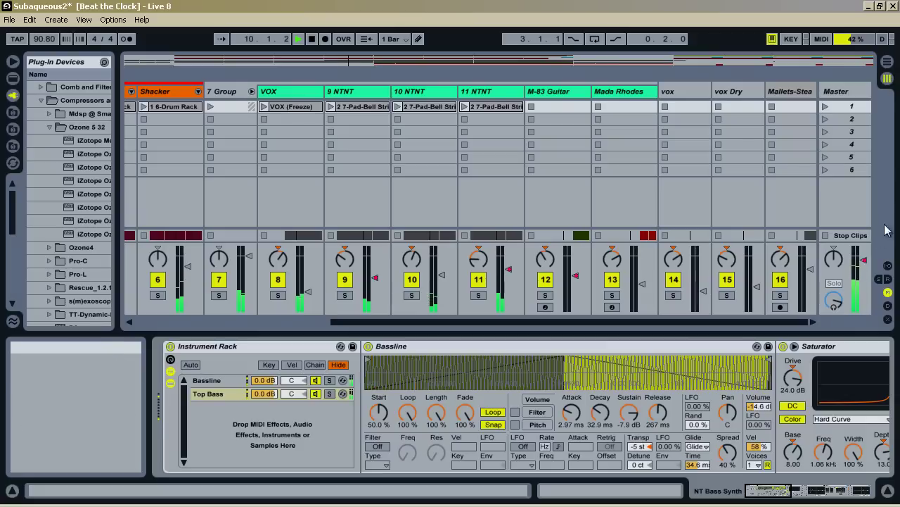
drag(869, 266, 863, 268)
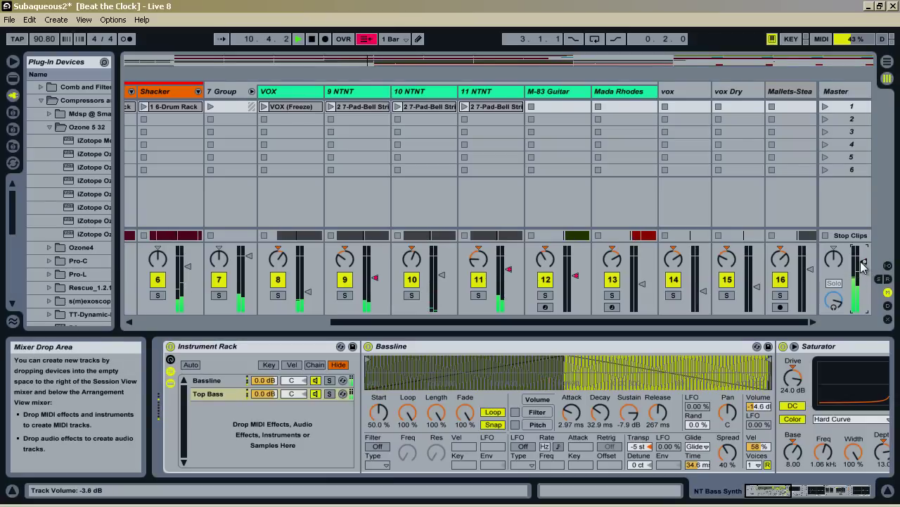
scroll(863, 268, down, 3)
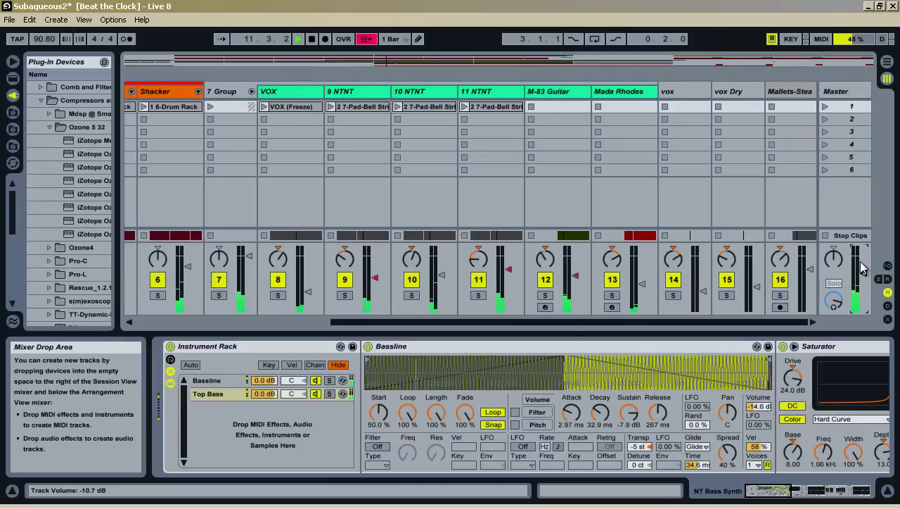
click(886, 63)
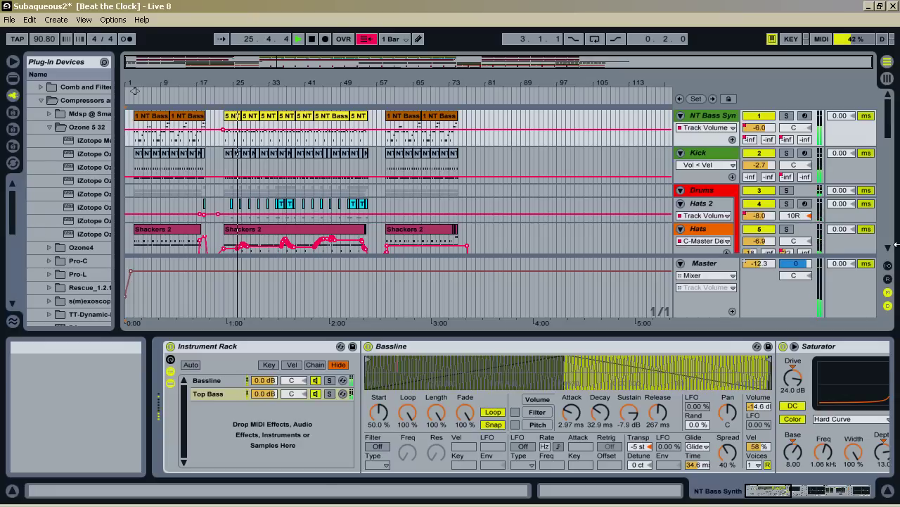
- Stop playback, select NT Bass Synth, and briefly play from around bar 85
key(space)
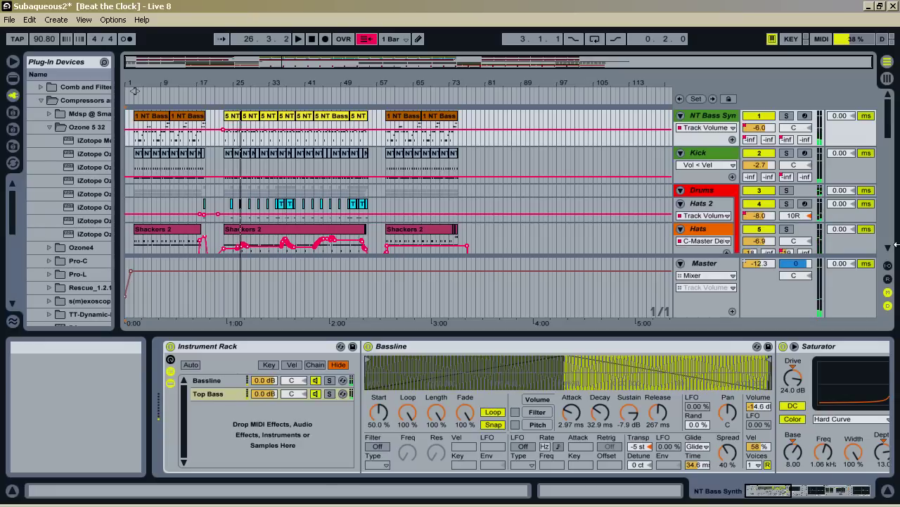
click(707, 121)
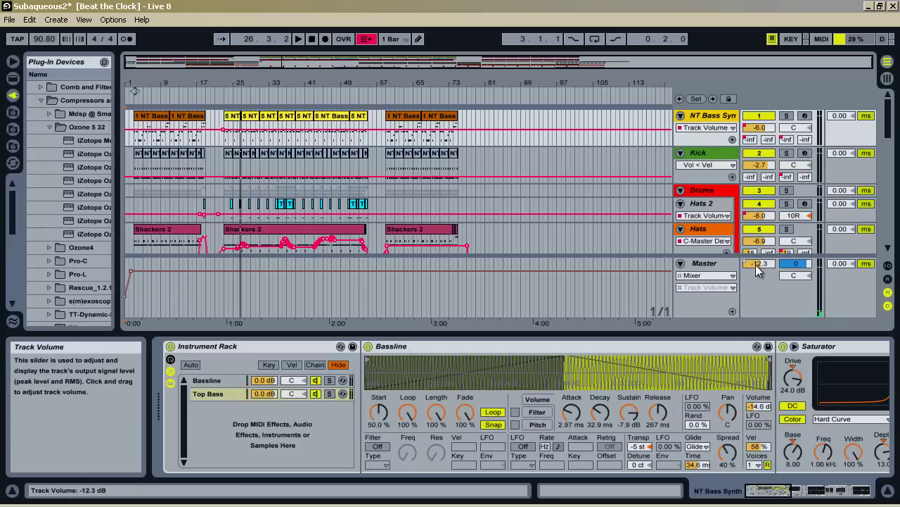
click(519, 91)
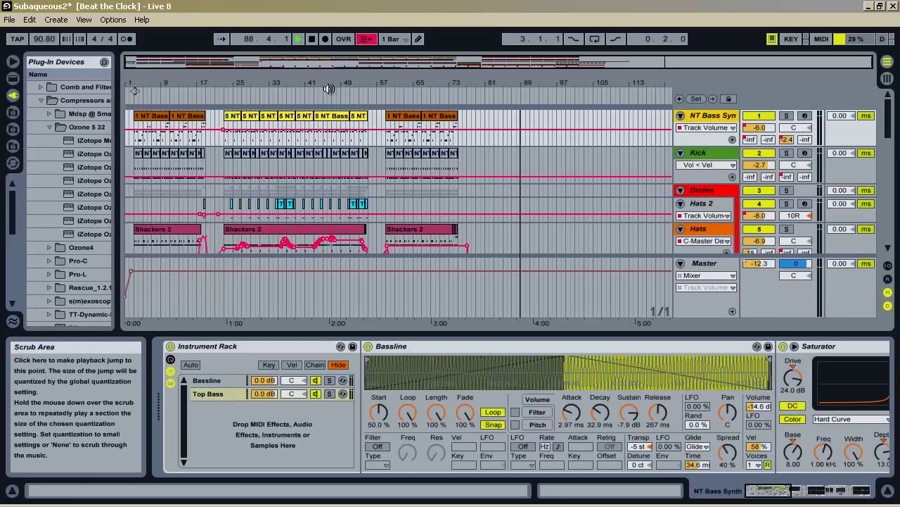
click(310, 40)
- Select NT Bass Synth's 5 NT clip at bar 41 and its Bassline device
click(715, 120)
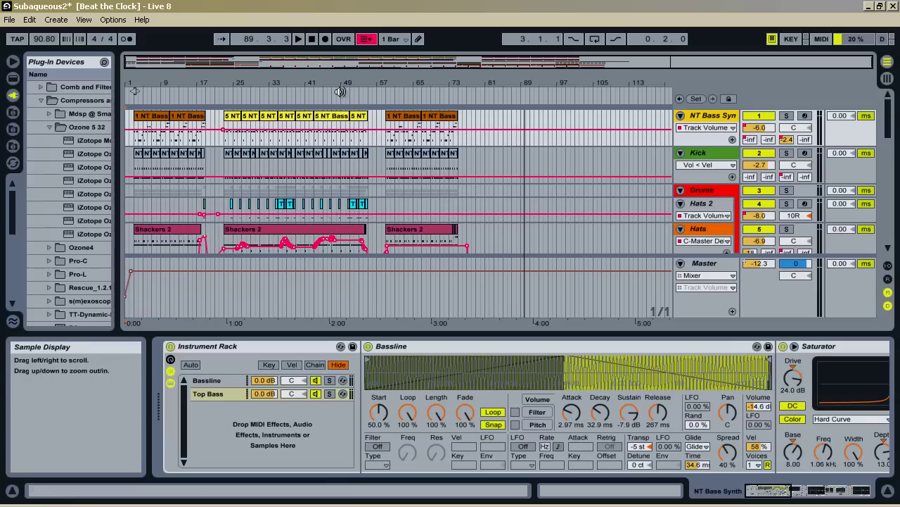
click(303, 119)
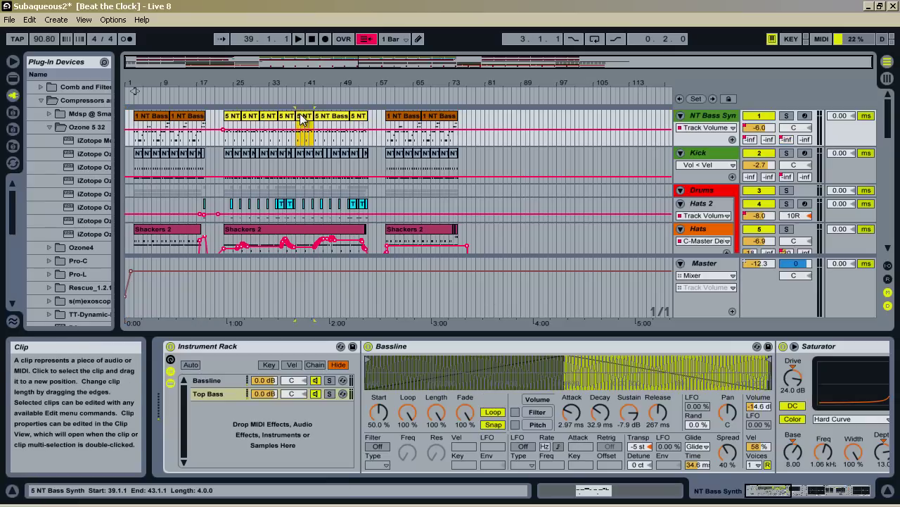
click(413, 349)
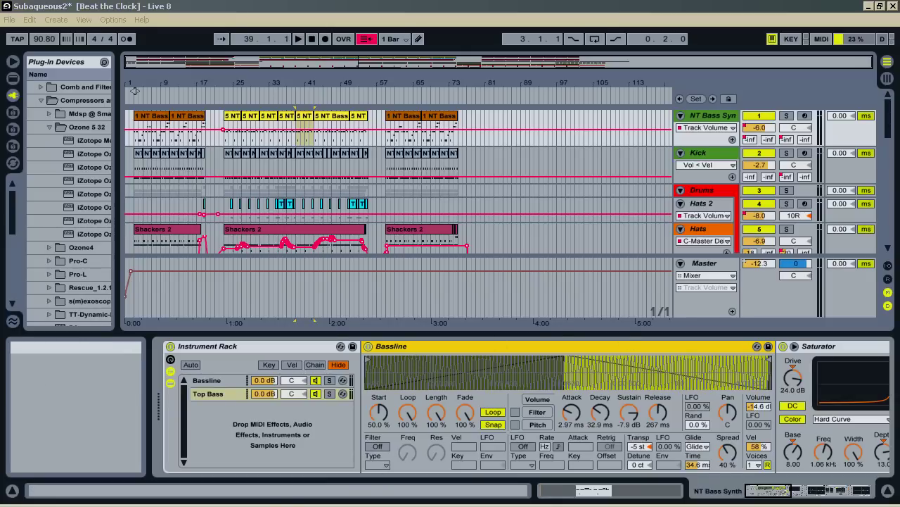
- In the Nosaj Thing set, select the Bassline clip and zoom in and out of its waveform
click(317, 488)
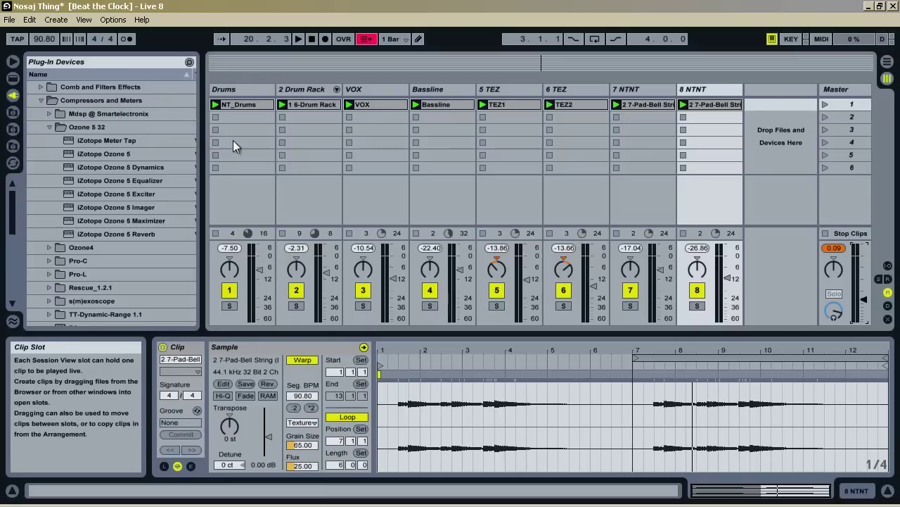
click(436, 104)
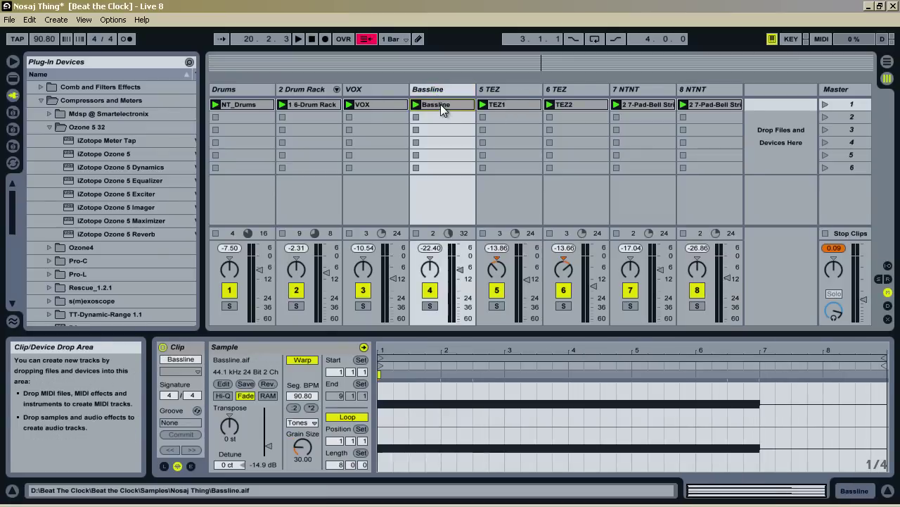
drag(394, 348, 395, 366)
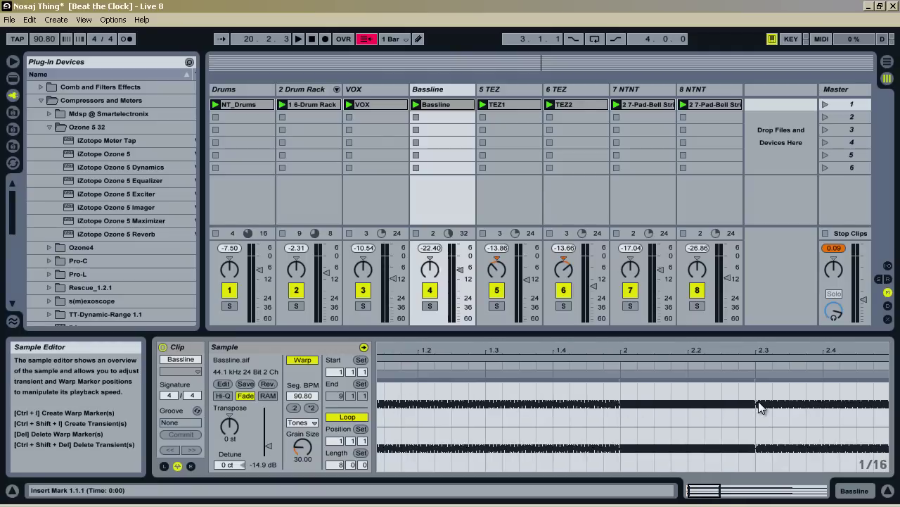
drag(589, 352, 590, 341)
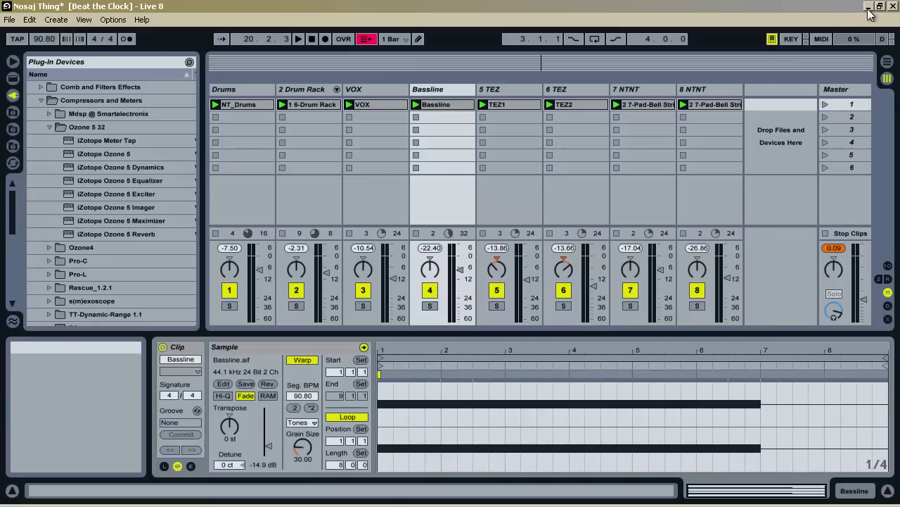
click(358, 501)
- In Subaqueous2, select the bar-23 5 NT clip, inspect the Bassline and Top Bass chains, and mute Top Bass
click(346, 444)
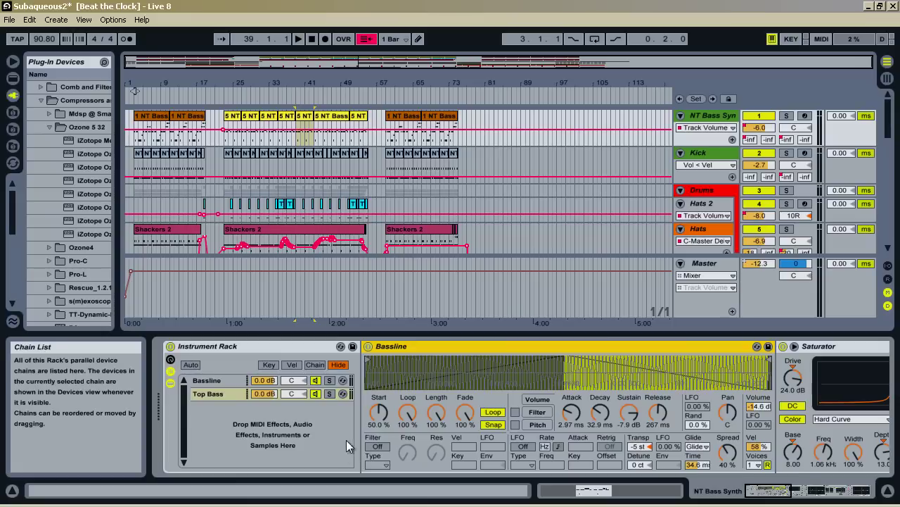
click(234, 125)
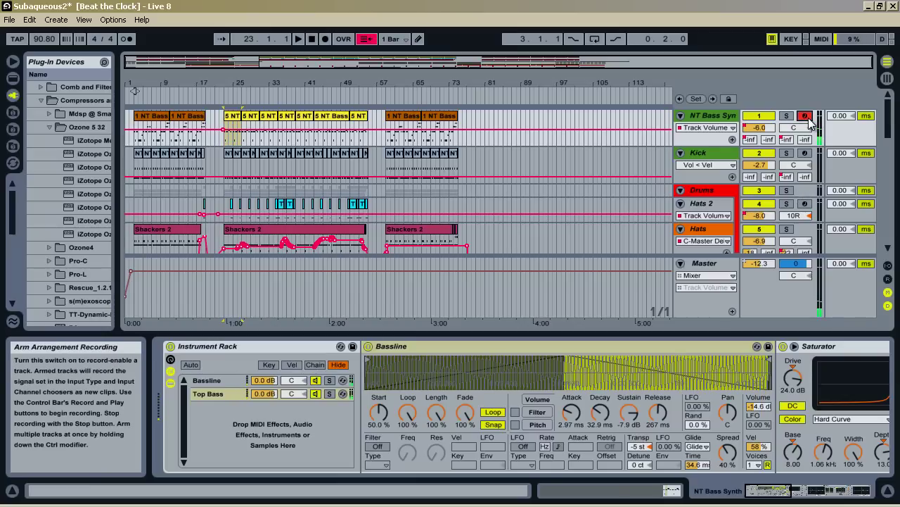
click(220, 380)
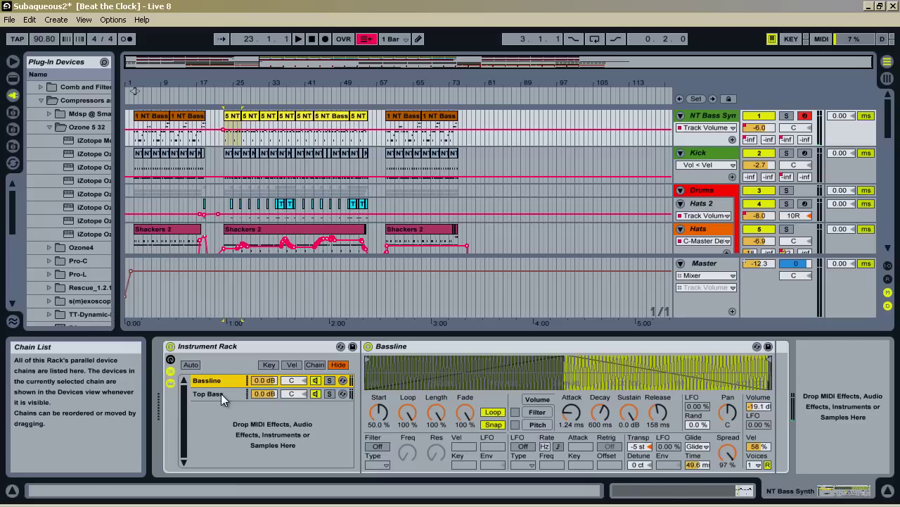
click(221, 393)
drag(767, 496, 785, 490)
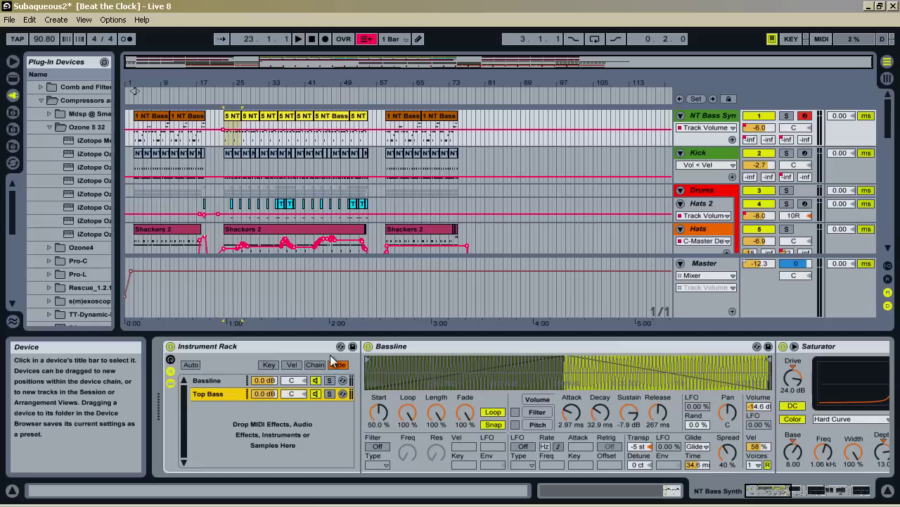
click(314, 394)
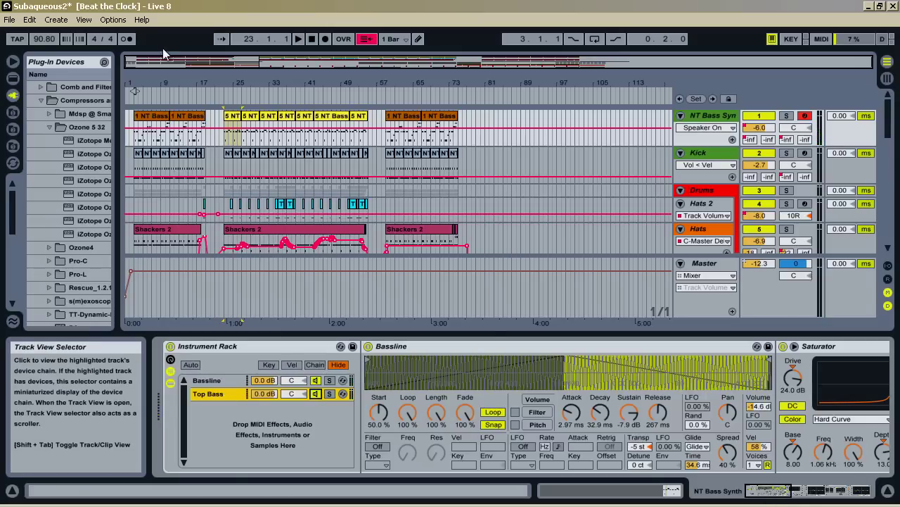
- Play from bar 23 with NT Bass Synth soloed, then solo the Top Bass chain in the rack
click(226, 98)
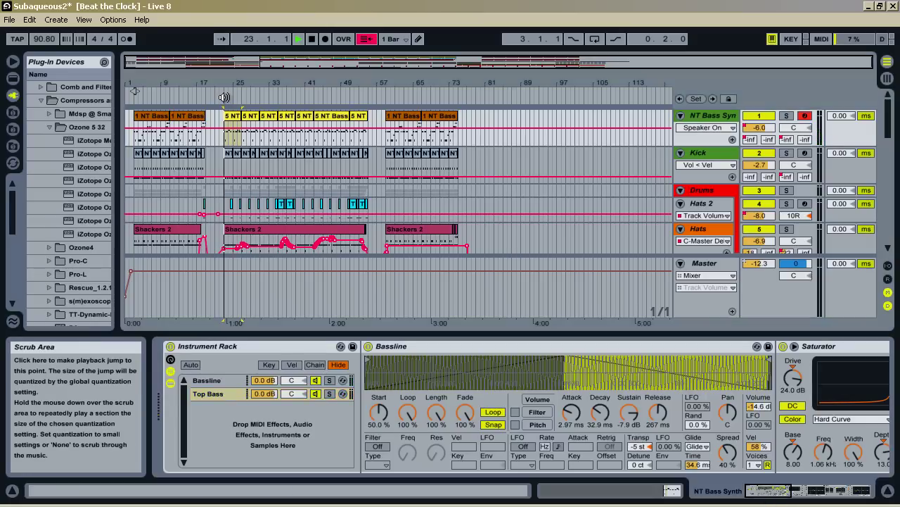
click(786, 116)
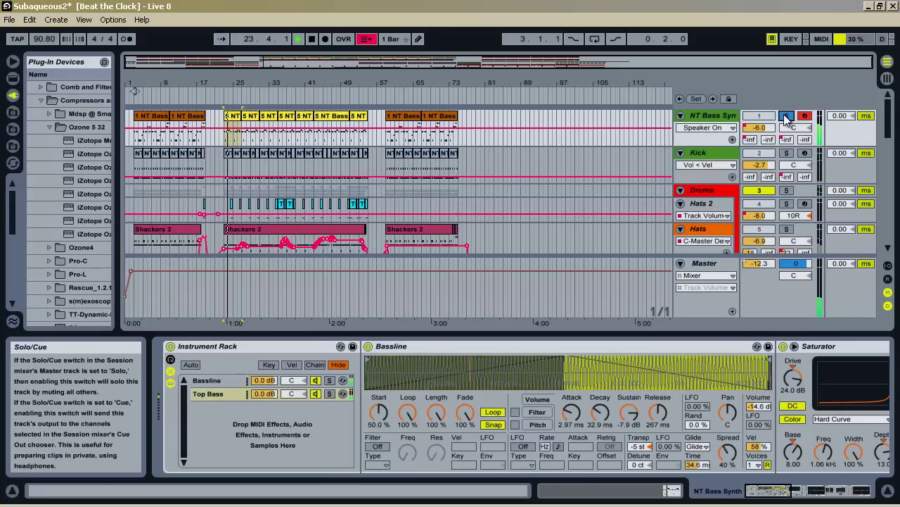
click(772, 491)
drag(772, 491, 819, 491)
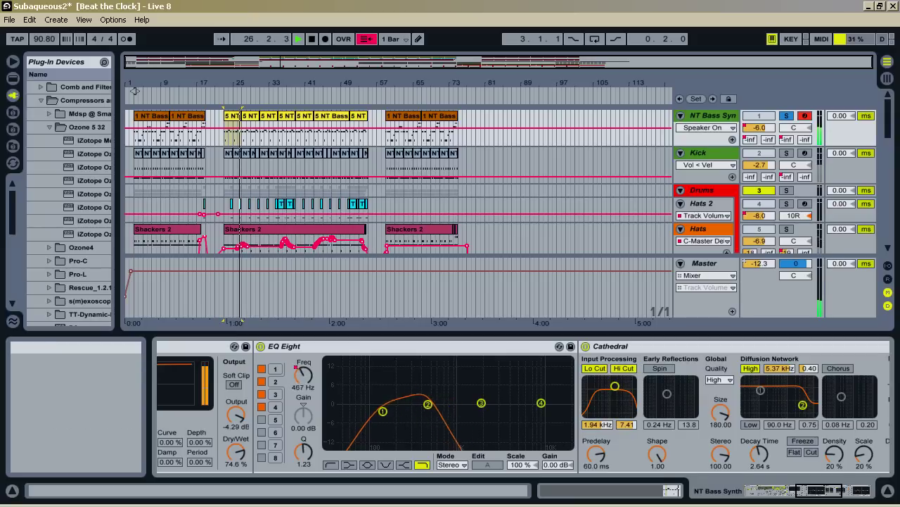
drag(814, 489, 710, 488)
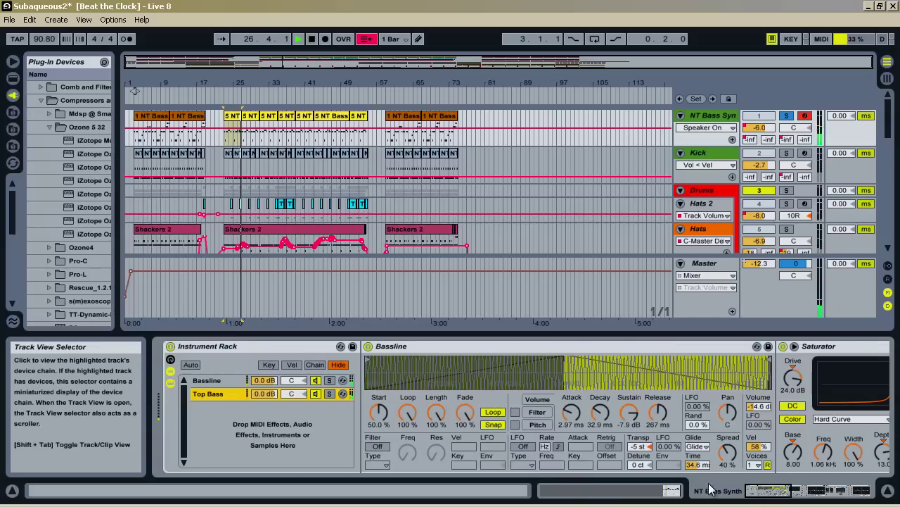
click(223, 380)
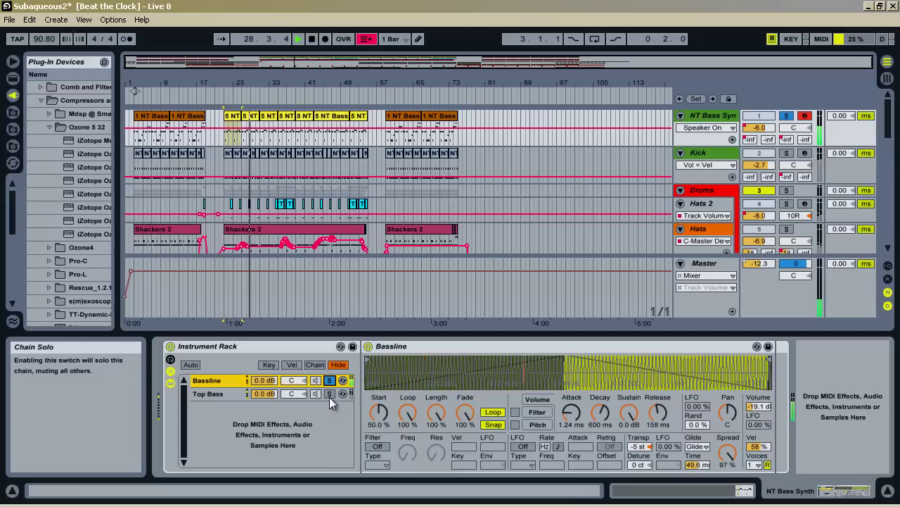
click(329, 393)
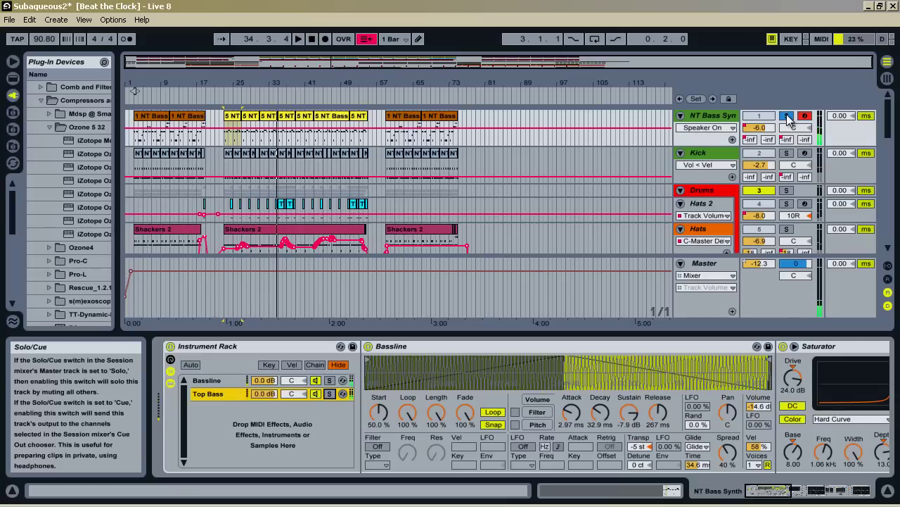
- Show the Kick track's NT Drums Kit, jump playback ahead to bar 89, then stop
click(696, 158)
scroll(697, 160, down, 1)
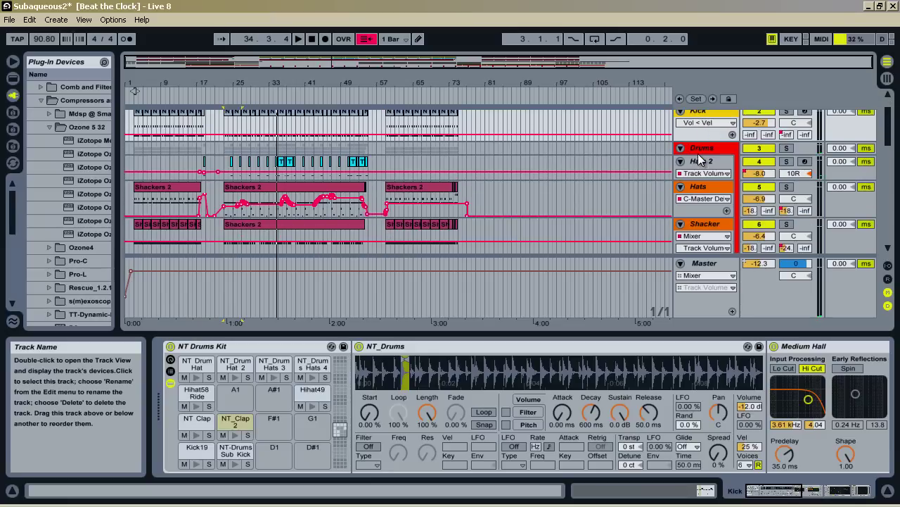
scroll(594, 162, up, 1)
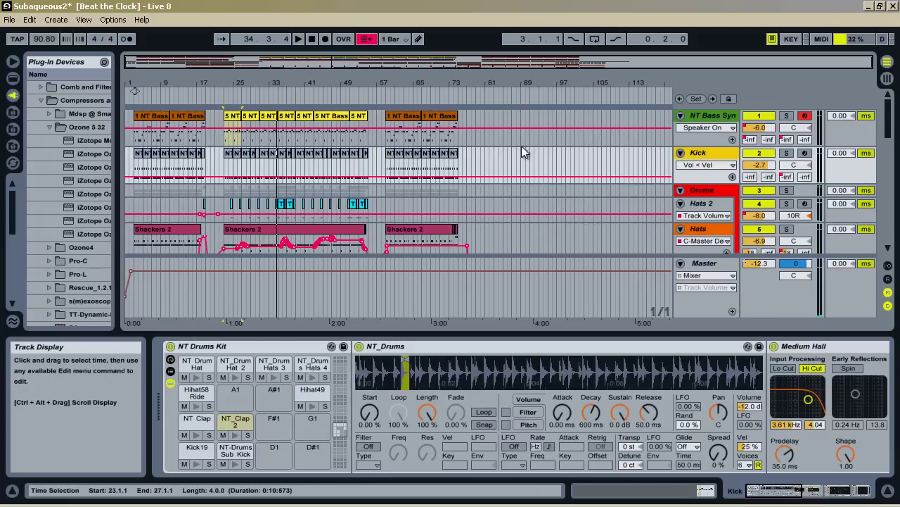
click(521, 82)
click(311, 39)
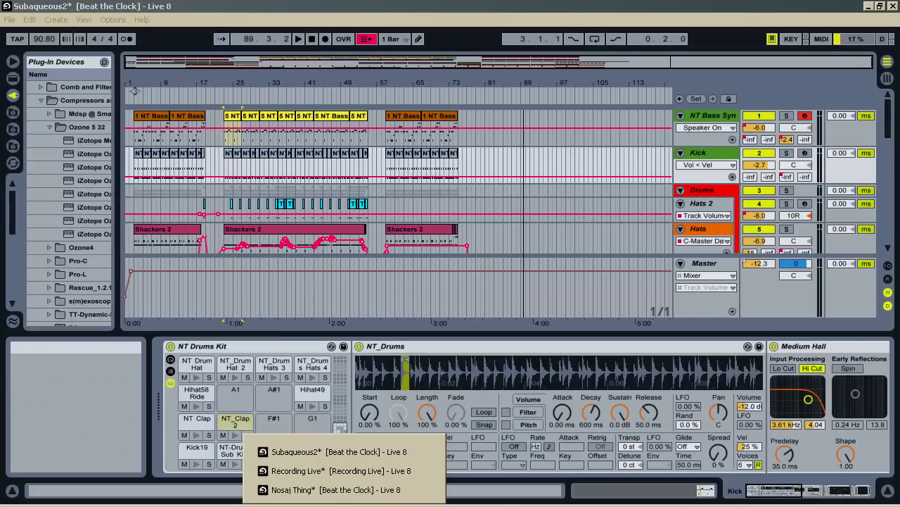
- In Nosaj Thing, solo the Drums track, launch NT_Drums, and raise the master to -20.80 dB
click(352, 487)
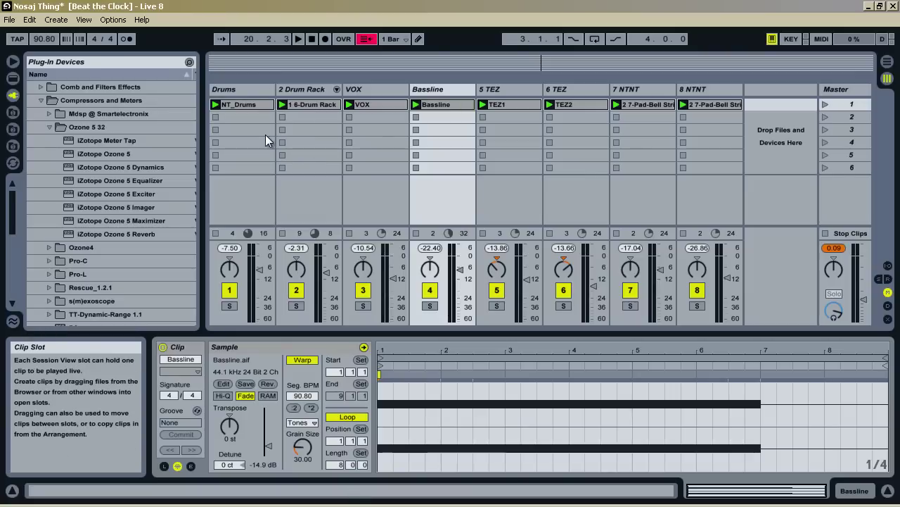
click(229, 305)
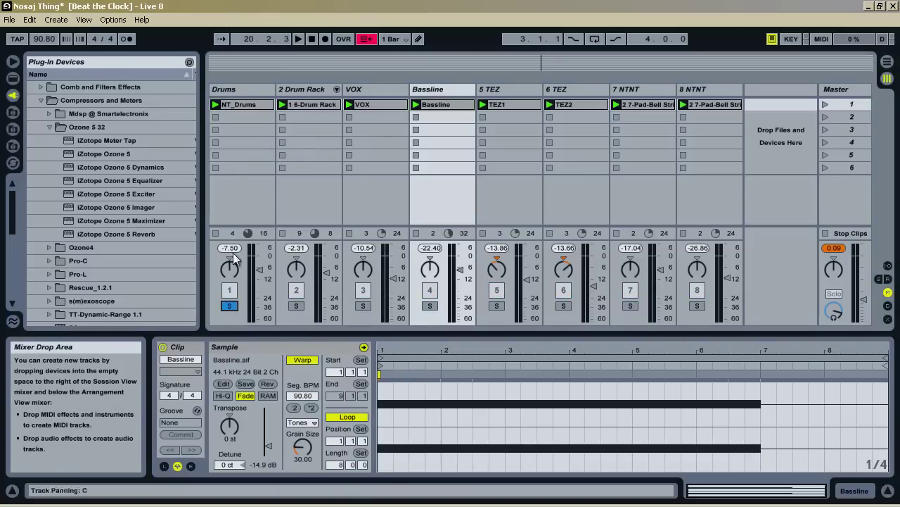
click(215, 104)
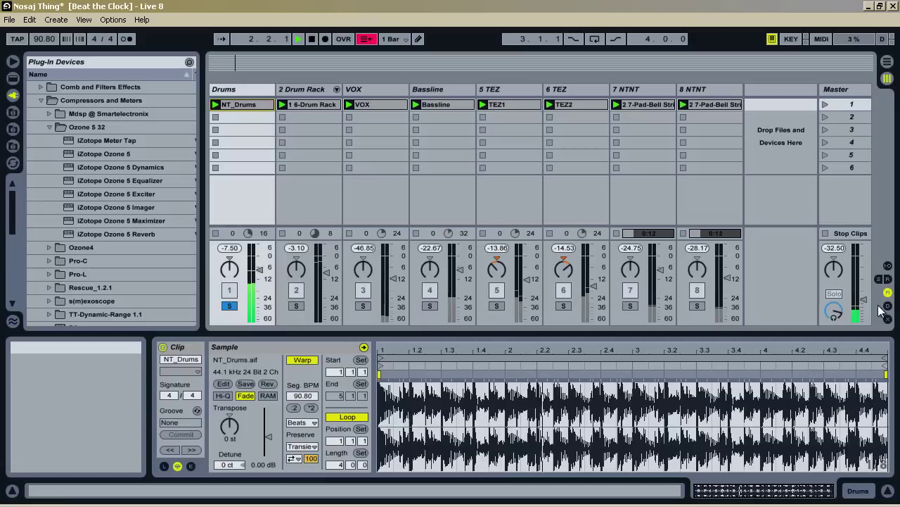
drag(863, 299, 863, 280)
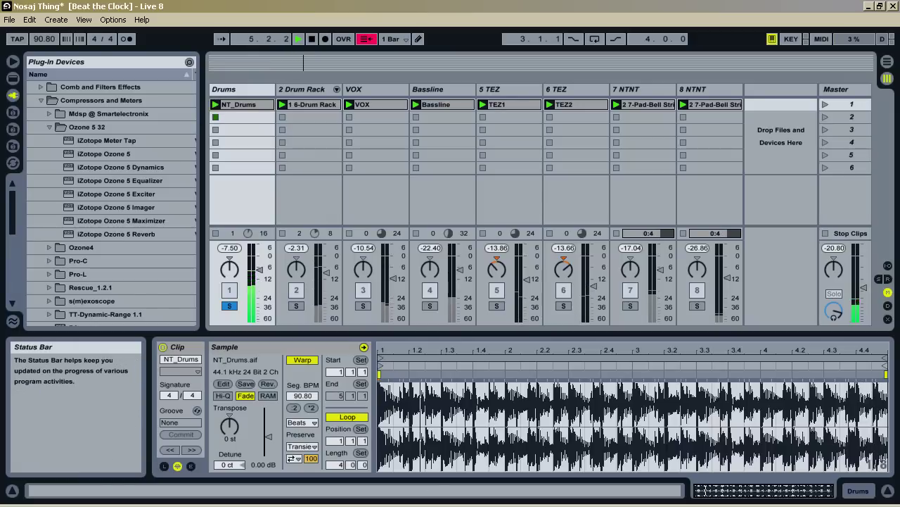
- Back in Subaqueous2, audition the NT Drum Hat, NT Drum Hat 2, Hihat49 and NT-Drums Sub Kick pads
click(338, 506)
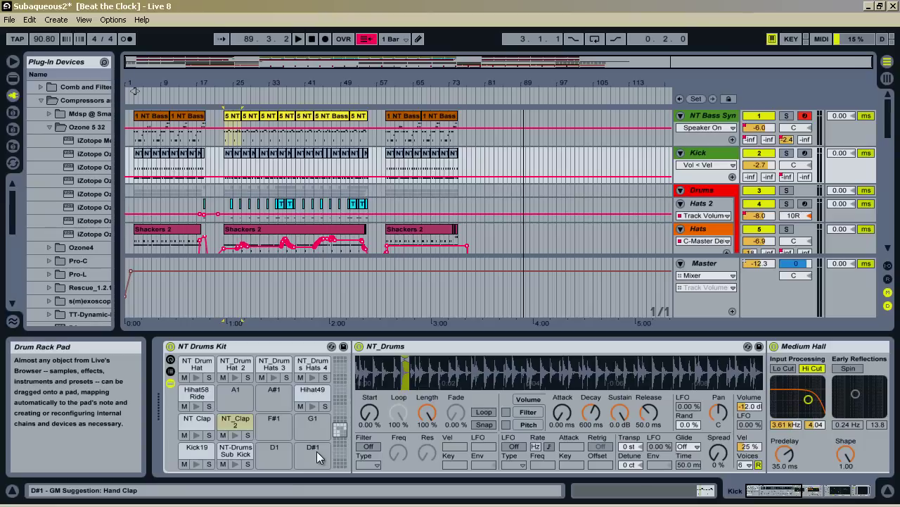
click(317, 451)
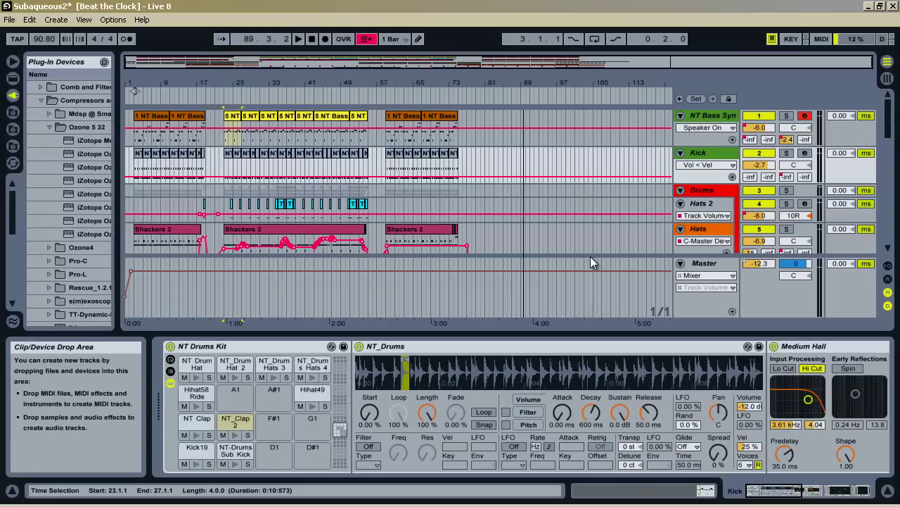
click(198, 380)
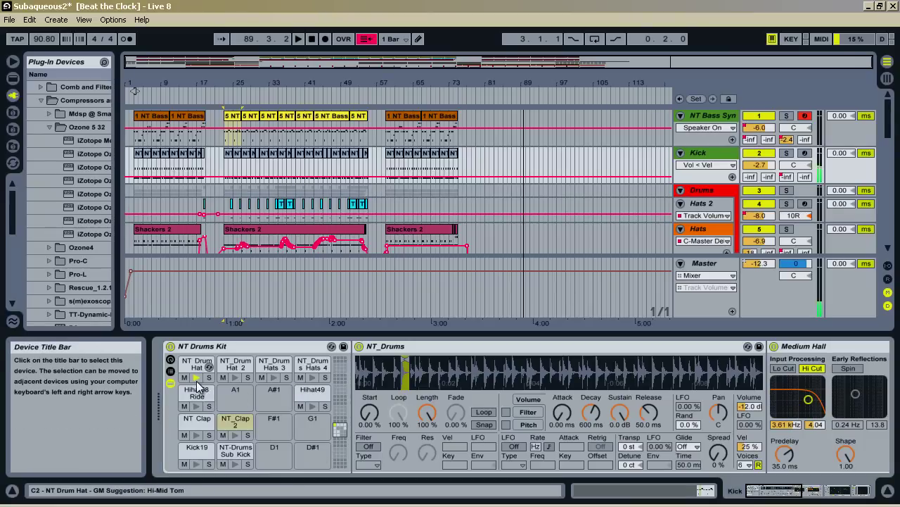
click(235, 378)
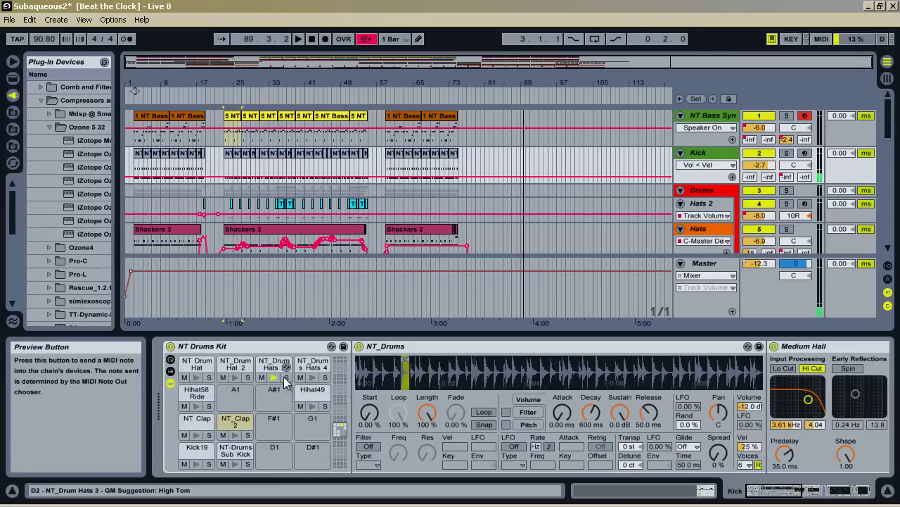
click(311, 406)
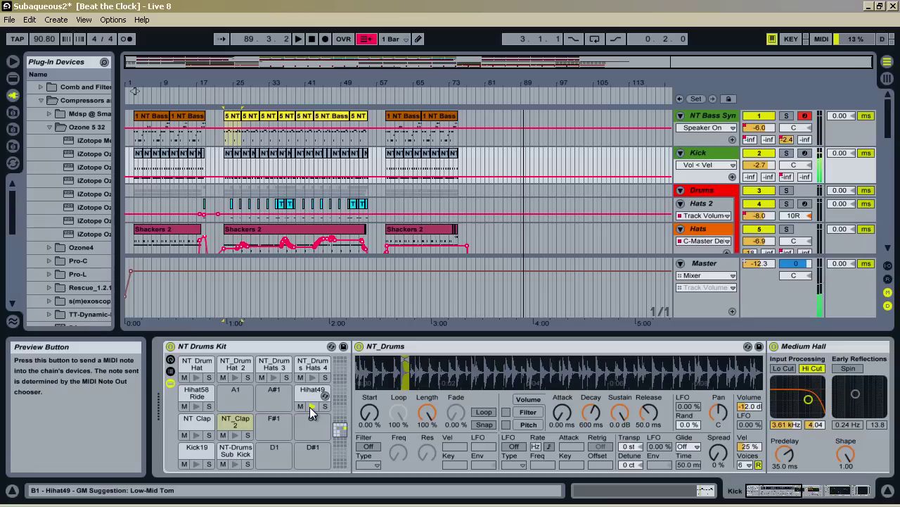
click(236, 449)
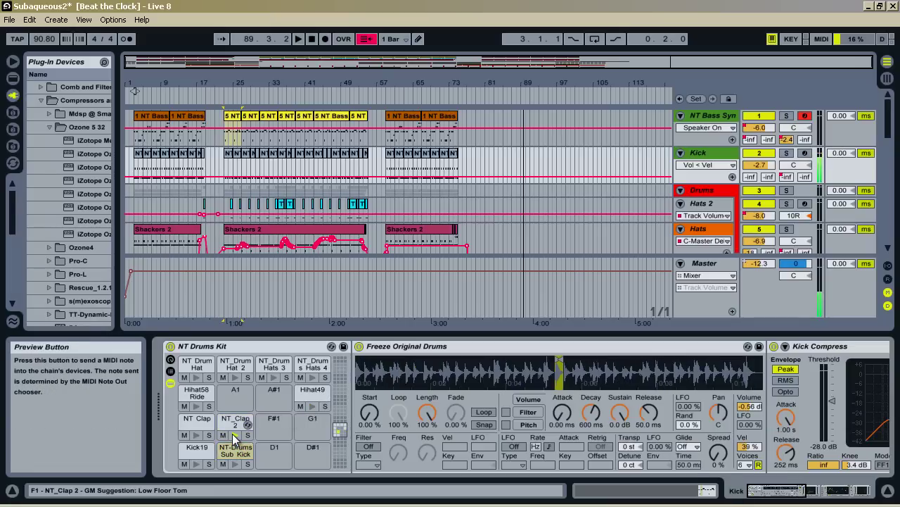
click(235, 464)
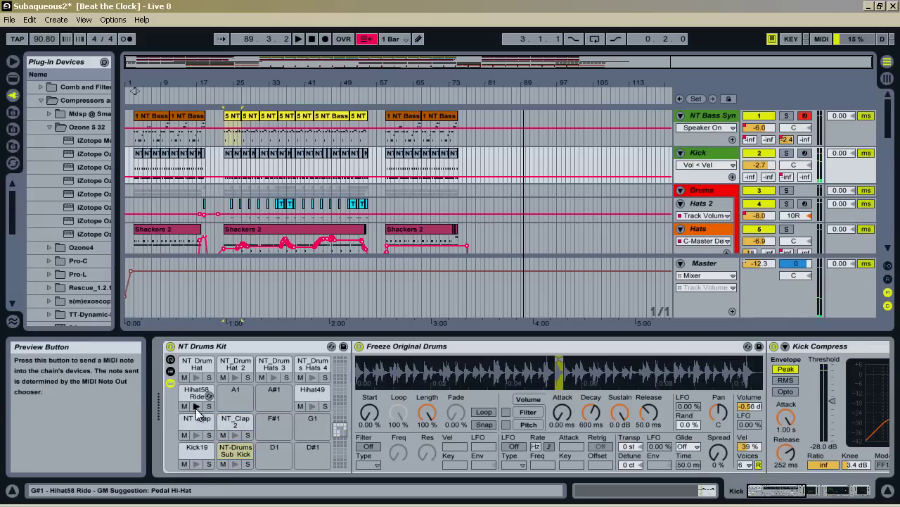
- Step from the NT Drum Hat and Hihat58 Ride pads to Hihat49, showing its sampler and EQ Eight
click(189, 369)
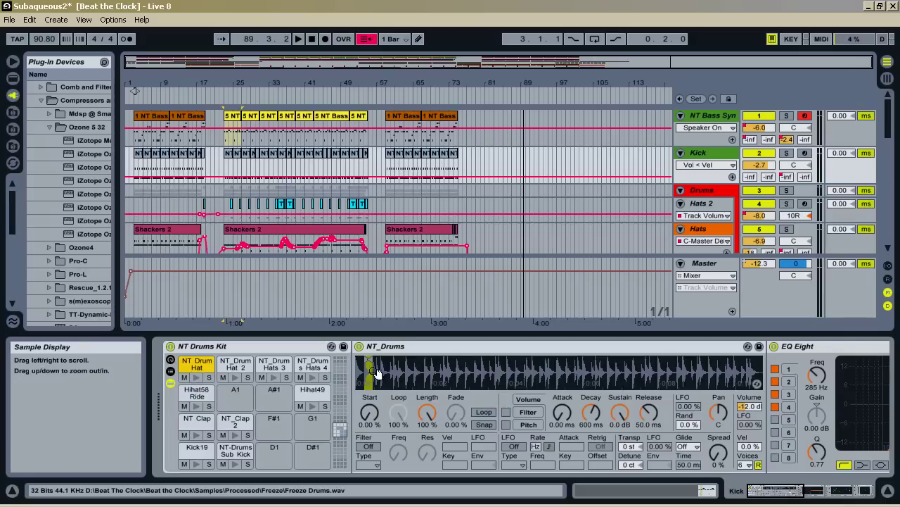
drag(774, 493, 753, 498)
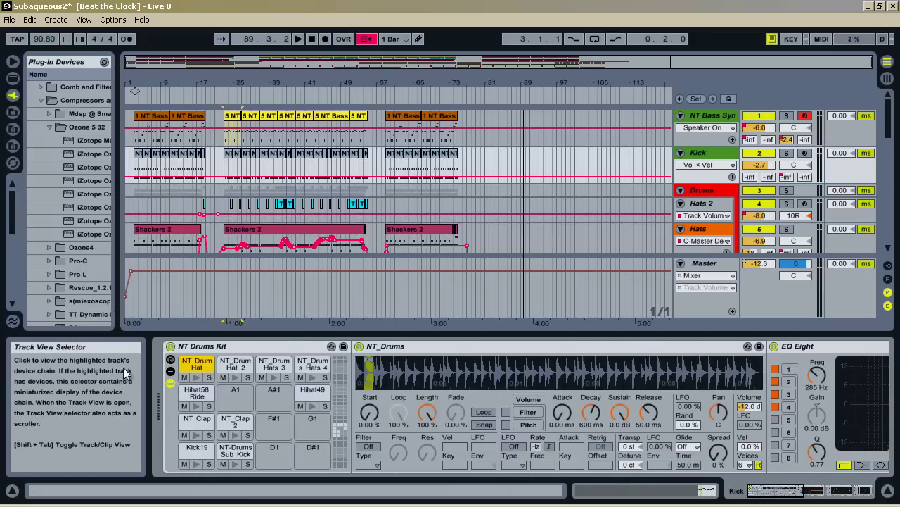
click(198, 394)
click(303, 394)
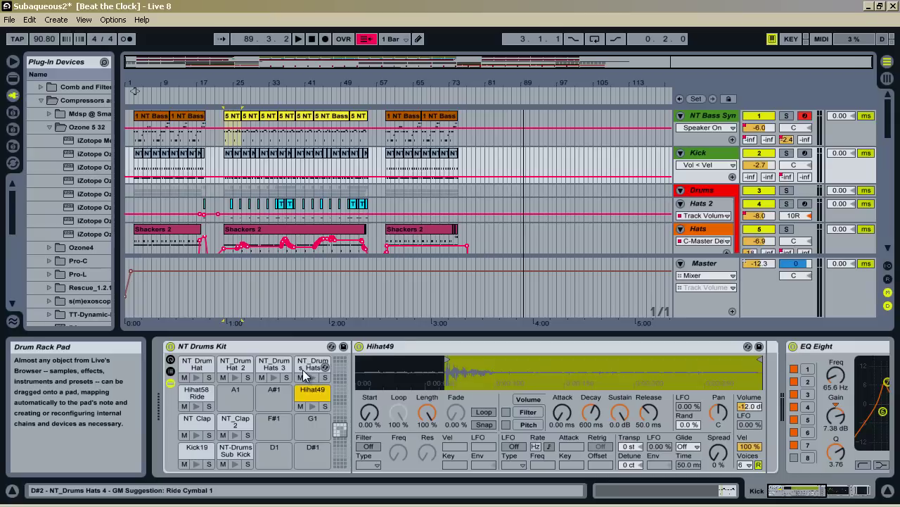
drag(774, 490, 834, 490)
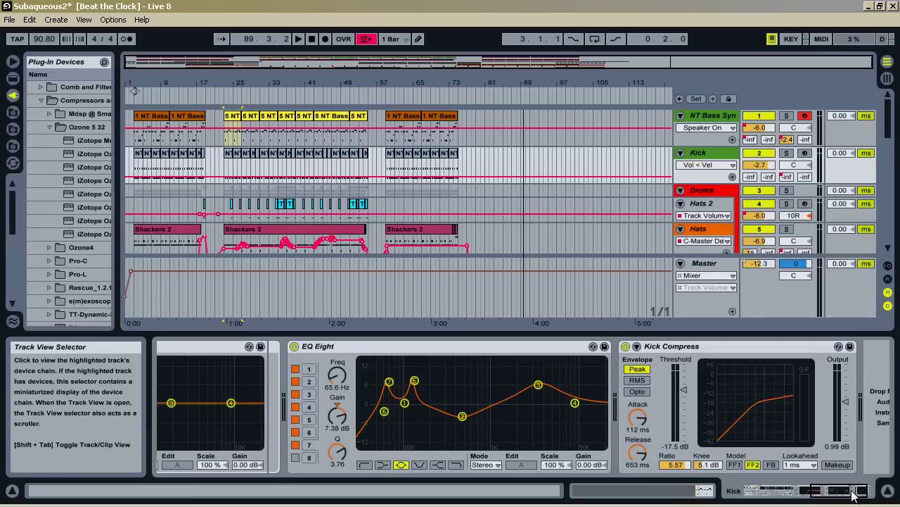
- Select the Sub Kick pad, then Kick19, to show Kick19's sampler and EQ Eight
drag(854, 496, 838, 501)
click(236, 451)
click(197, 451)
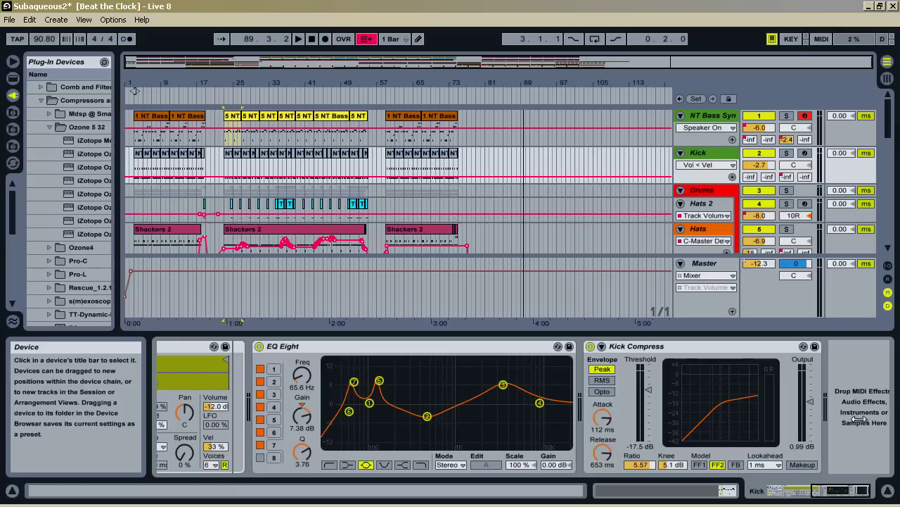
- Start playback near bar 25 and solo the Kick track alongside NT Bass Synth
drag(849, 492, 772, 499)
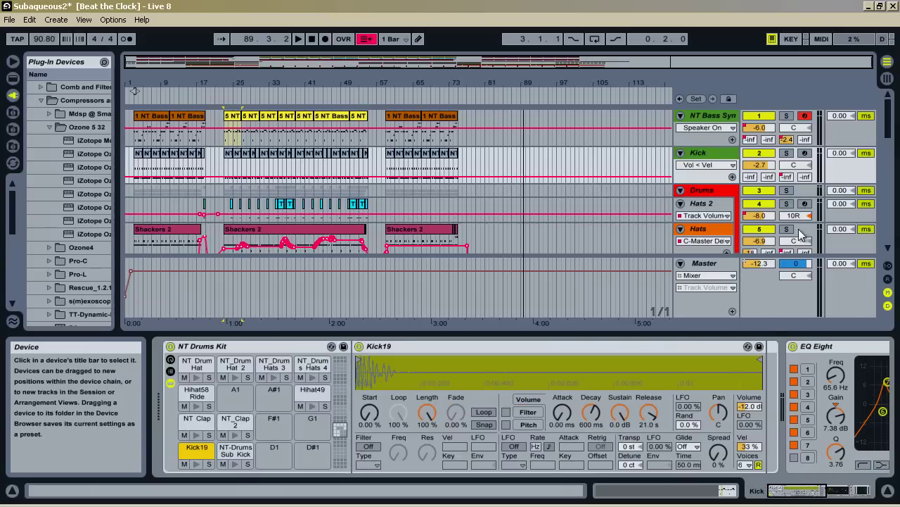
click(241, 90)
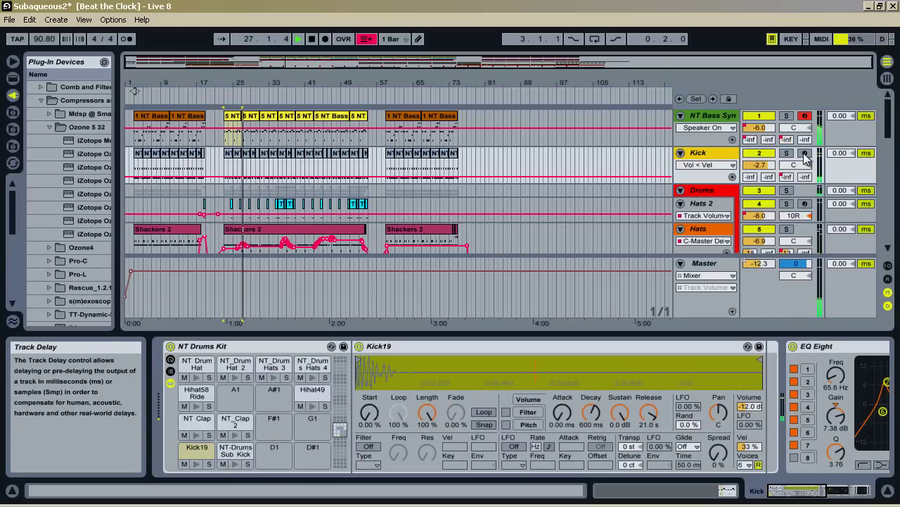
click(712, 115)
click(786, 152)
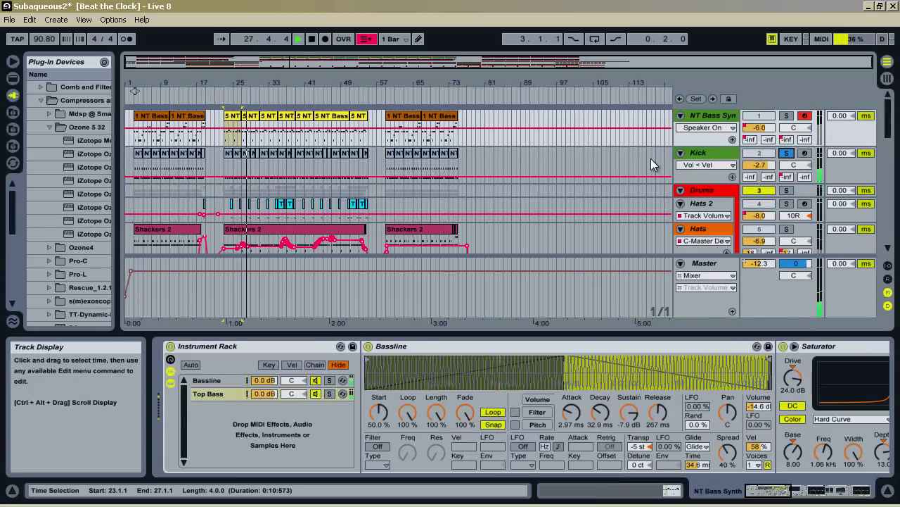
- Show the Kick track's drum kit devices
scroll(422, 211, down, 1)
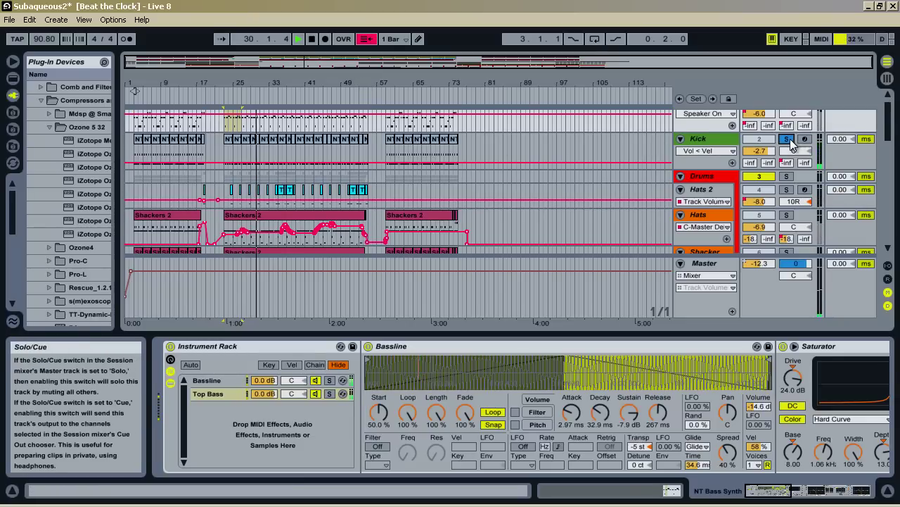
click(700, 138)
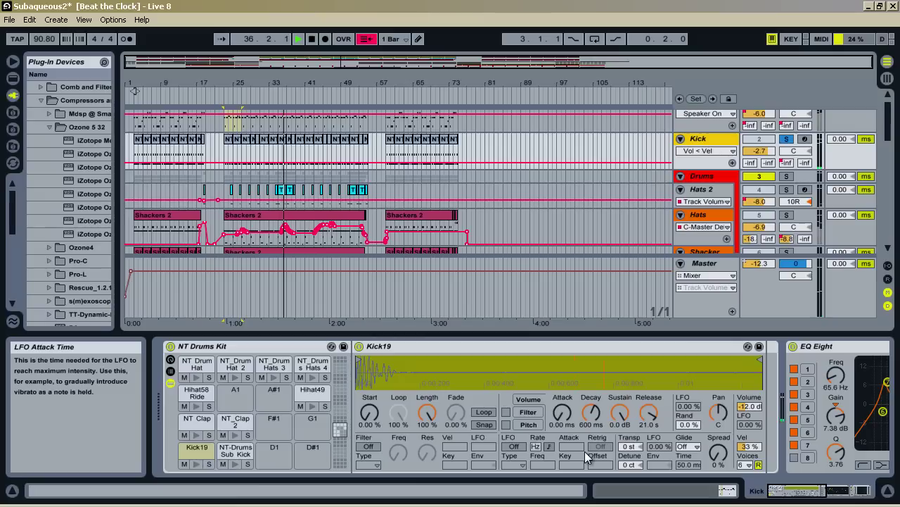
scroll(545, 273, up, 1)
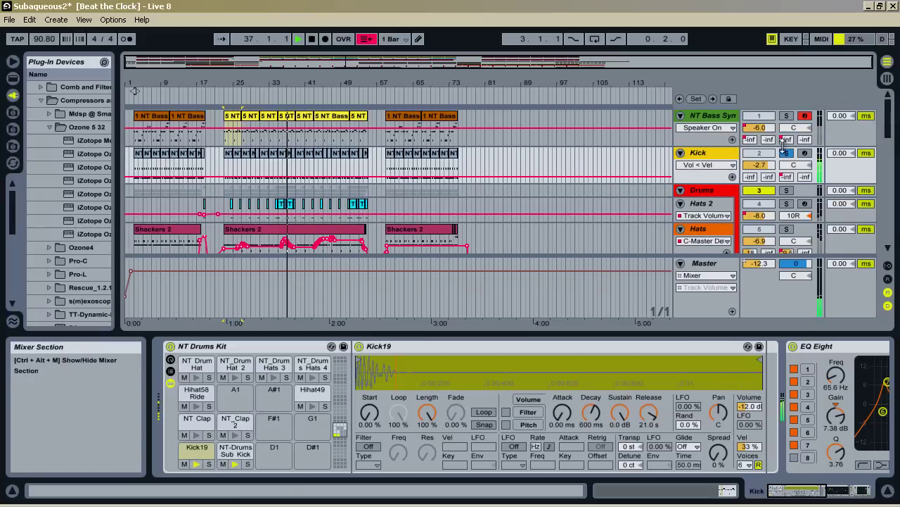
scroll(788, 162, down, 4)
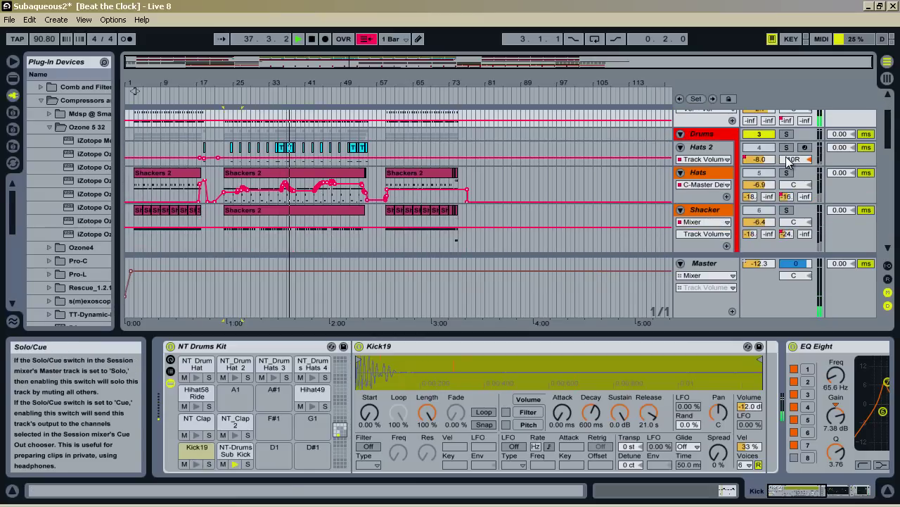
- Select the Hats 2 track in the Drums group and solo it
click(710, 131)
scroll(712, 131, down, 1)
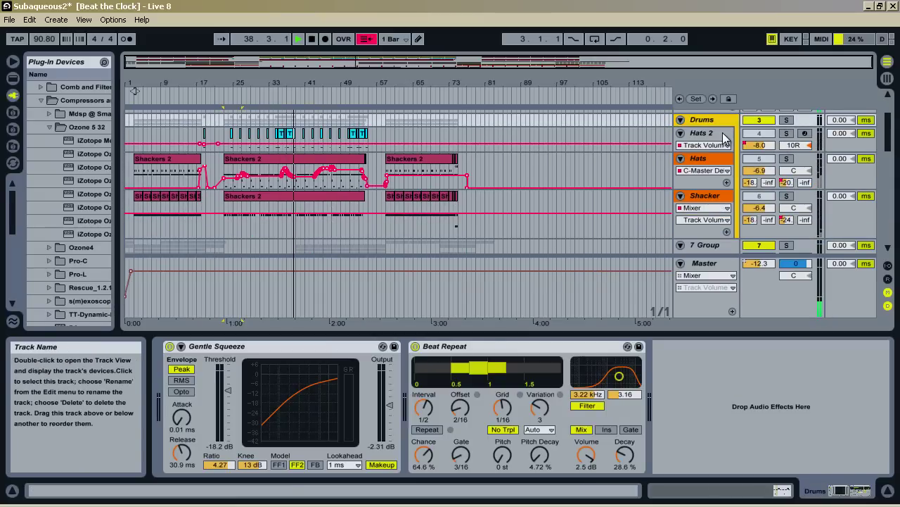
click(717, 139)
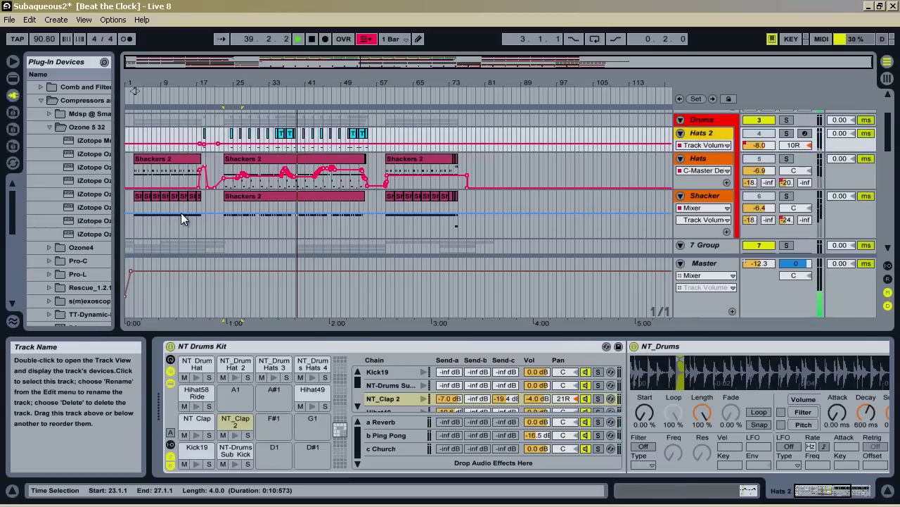
click(788, 134)
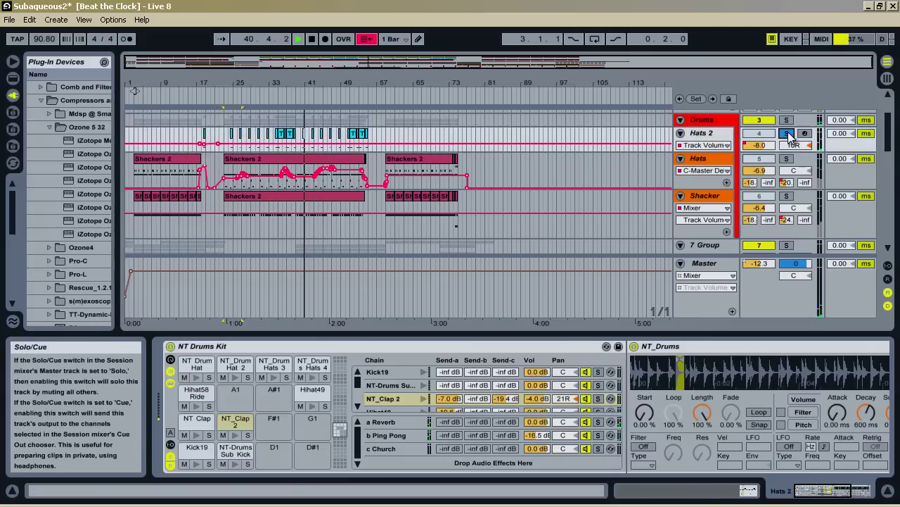
- Show the NT_Drums Hats 4 pad's chain and zoom in on bars 43 to 54
click(681, 134)
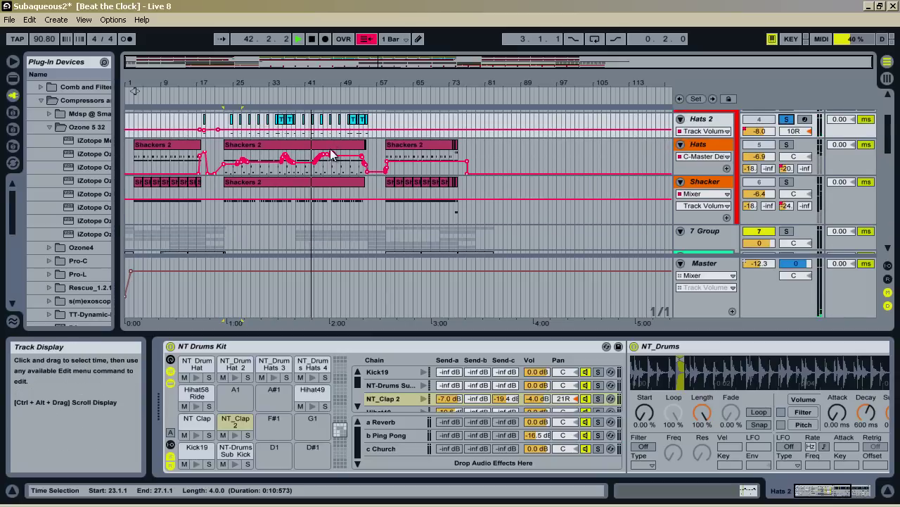
click(681, 134)
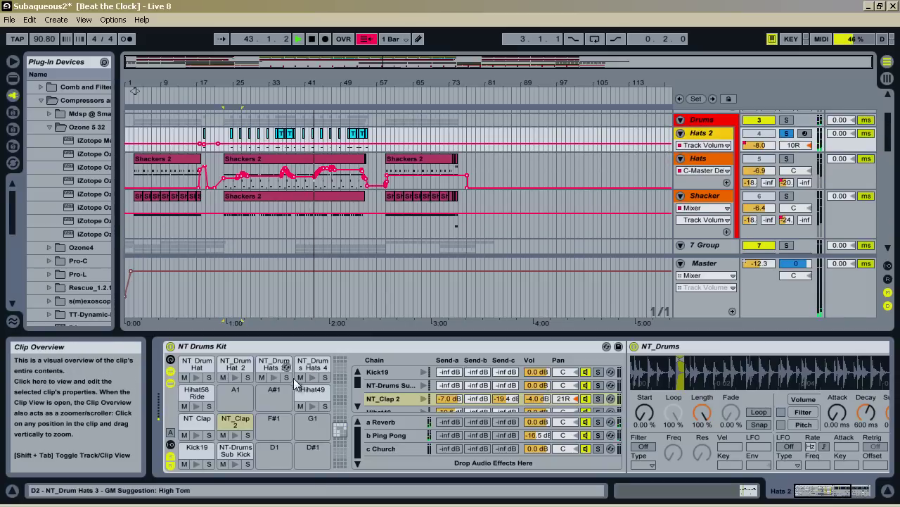
click(313, 363)
mouse_move(337, 83)
mouse_down()
mouse_move(339, 75)
mouse_move(333, 80)
mouse_up()
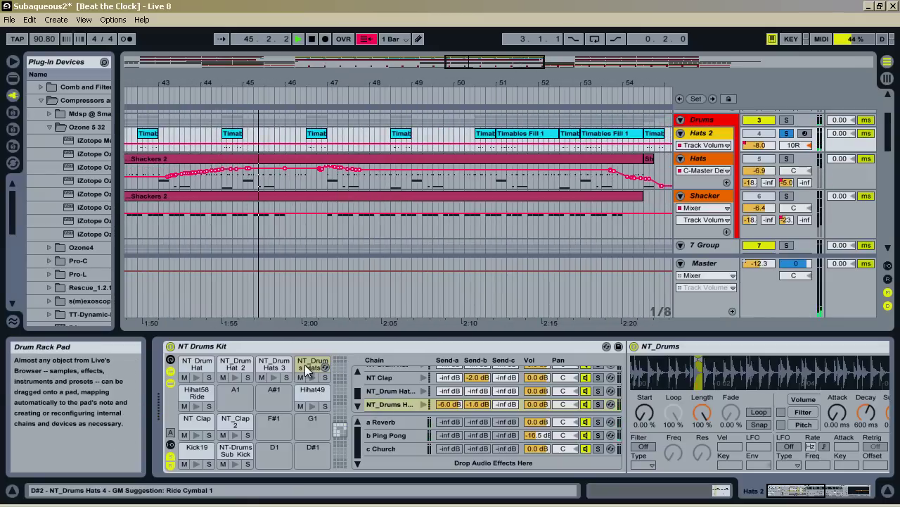
- Select and solo the Hats track to hear its Hihat49 chain
click(696, 159)
click(787, 159)
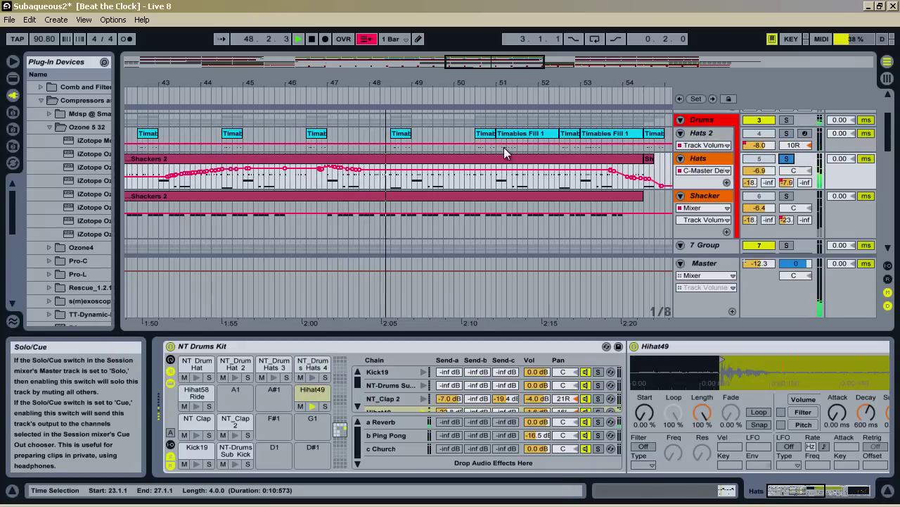
scroll(591, 166, down, 1)
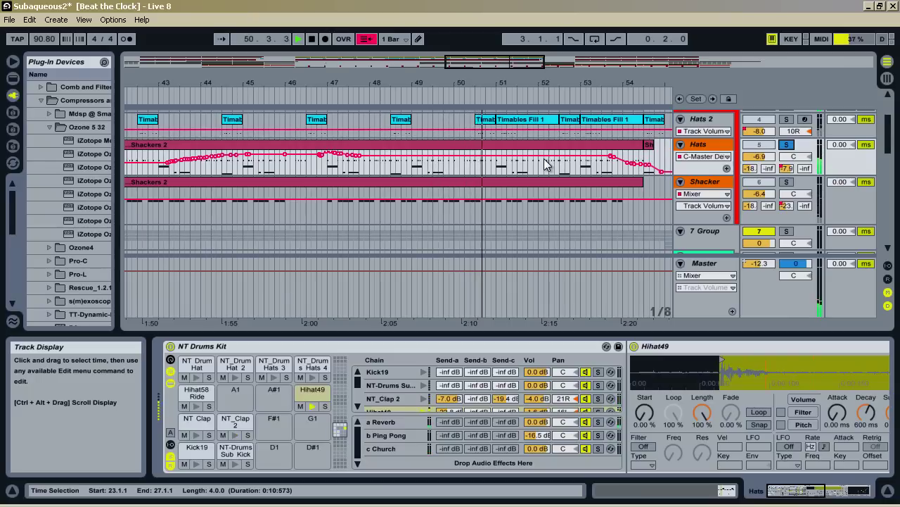
scroll(754, 171, down, 1)
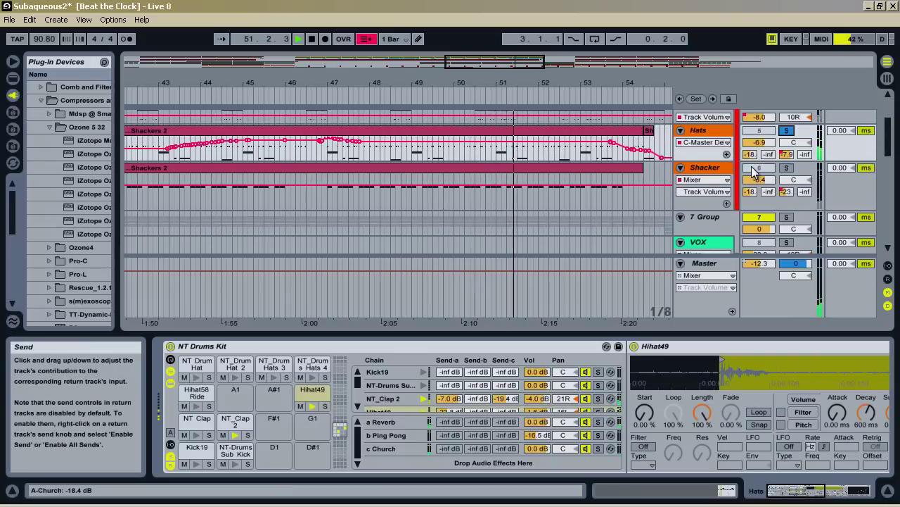
- Move the solo to the Shacker track and zoom out to most of the song
click(786, 167)
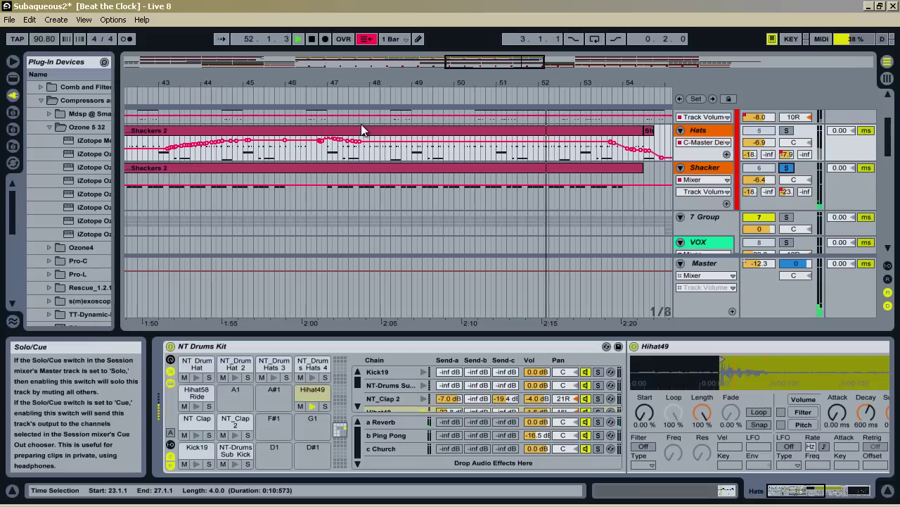
scroll(724, 181, up, 2)
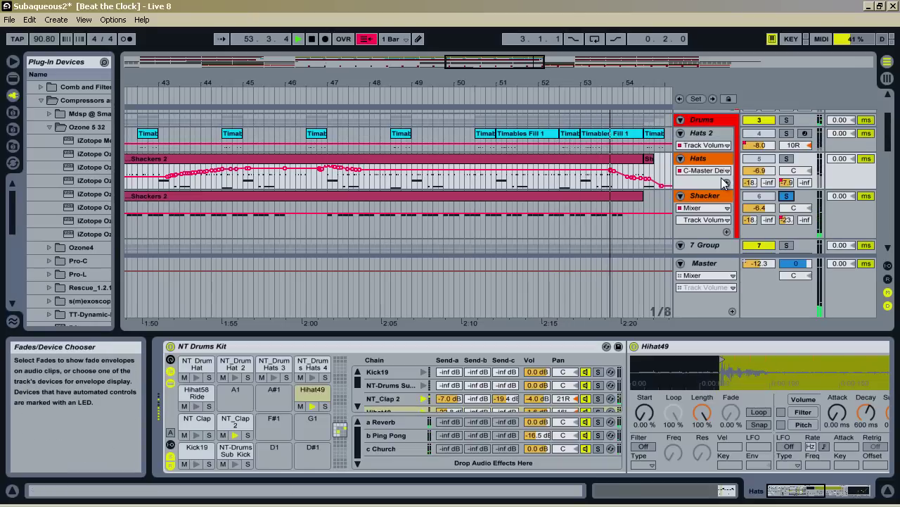
drag(654, 84, 662, 56)
scroll(458, 191, up, 2)
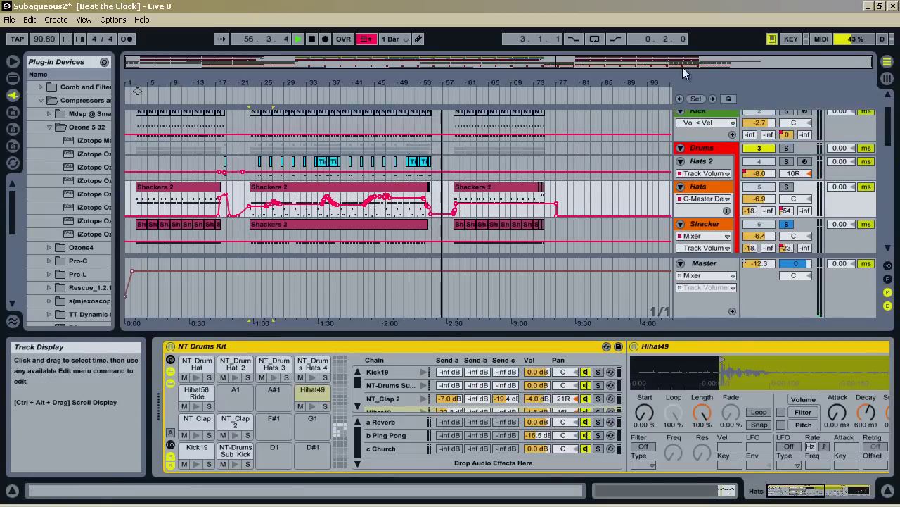
- Select the VOX track below 7 Group and solo it
scroll(616, 177, down, 4)
scroll(619, 176, down, 3)
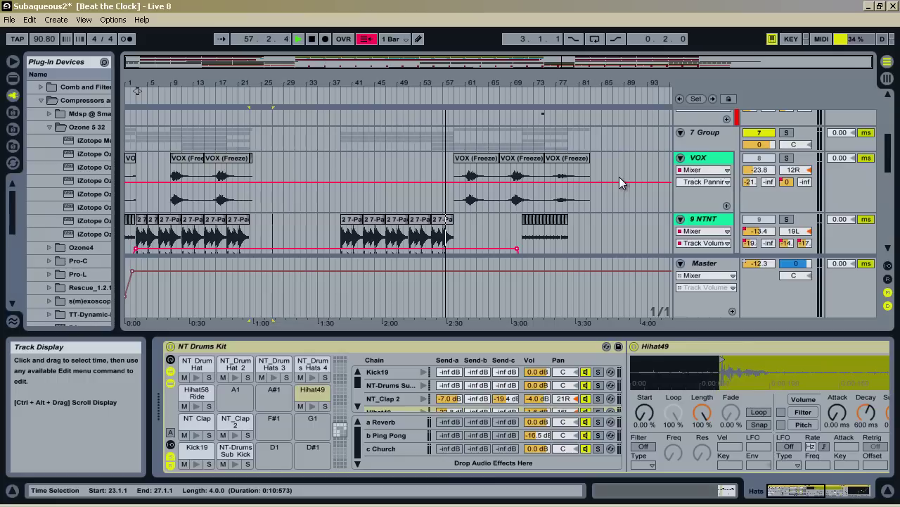
click(705, 145)
scroll(706, 145, down, 2)
scroll(705, 145, up, 1)
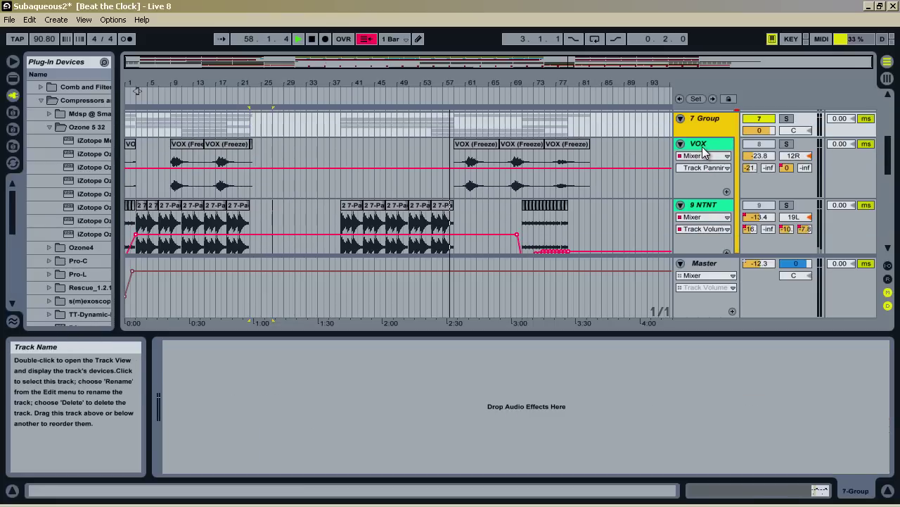
click(706, 145)
click(788, 144)
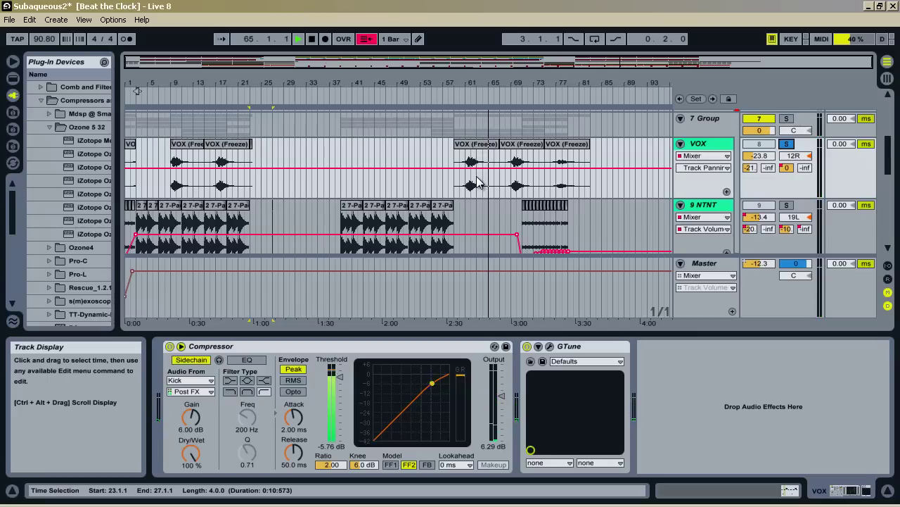
- Replay from around bar 60 and select VOX's Kick-sidechained Compressor
click(462, 90)
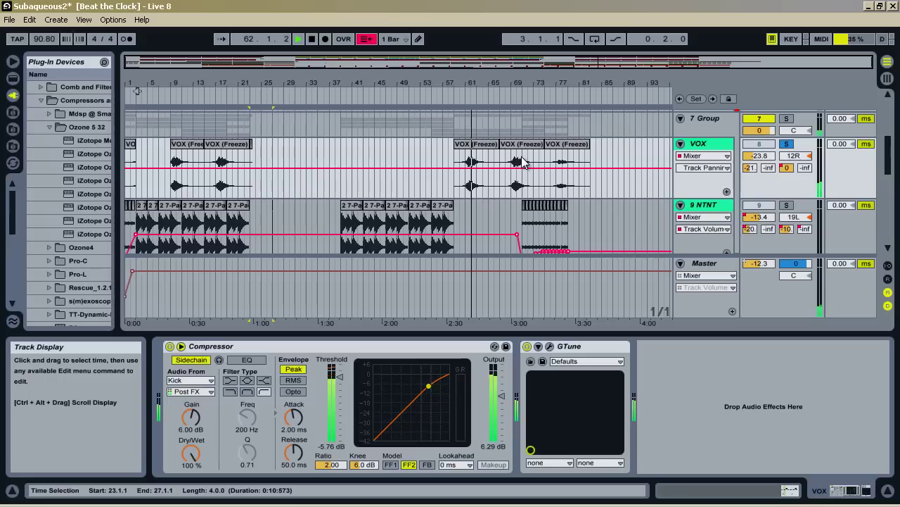
scroll(523, 161, up, 1)
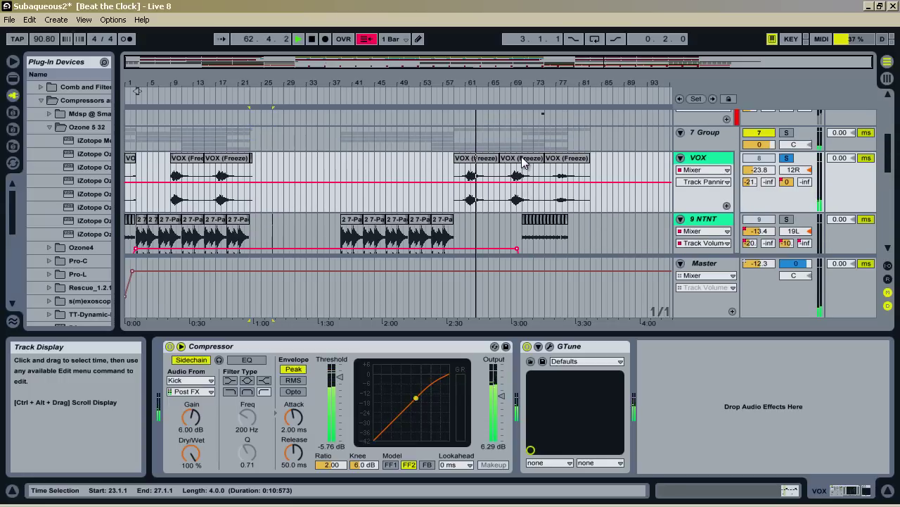
click(253, 347)
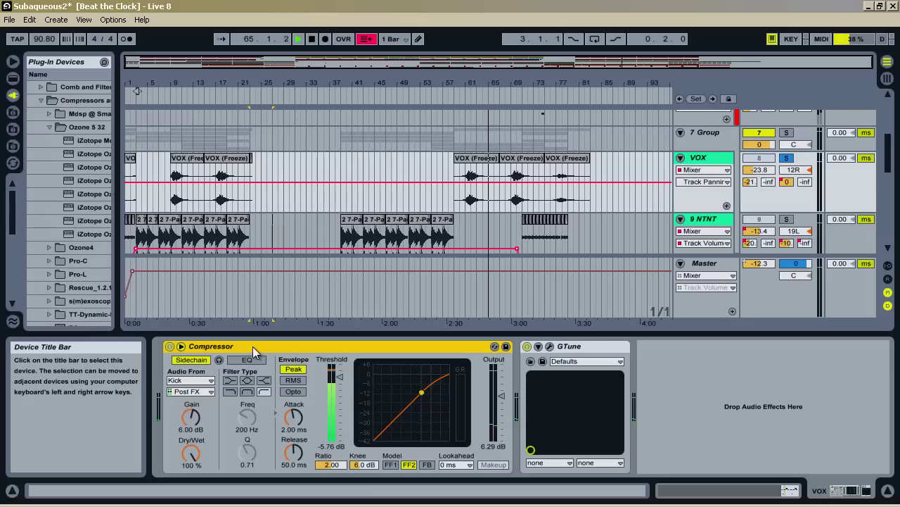
- Select 9 NTNT, restart playback near bar 40, and solo the track
scroll(702, 226, down, 1)
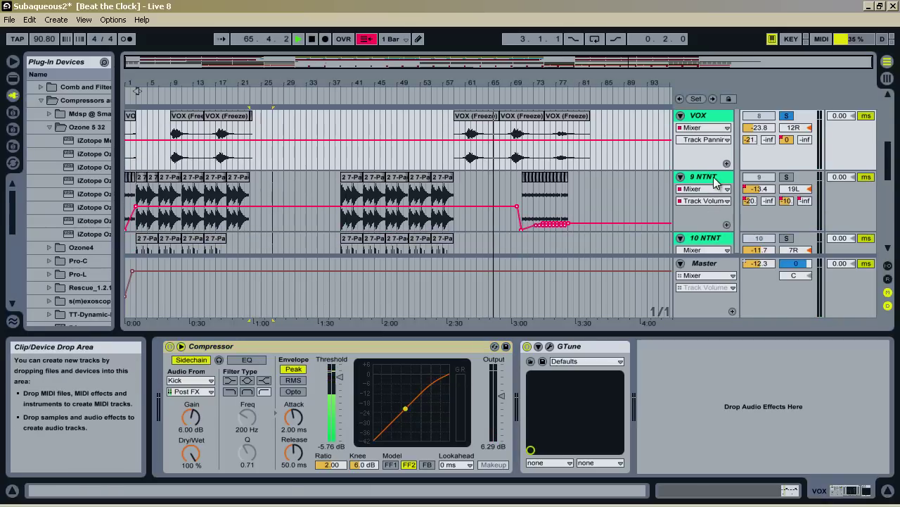
click(714, 177)
scroll(559, 197, down, 1)
click(346, 92)
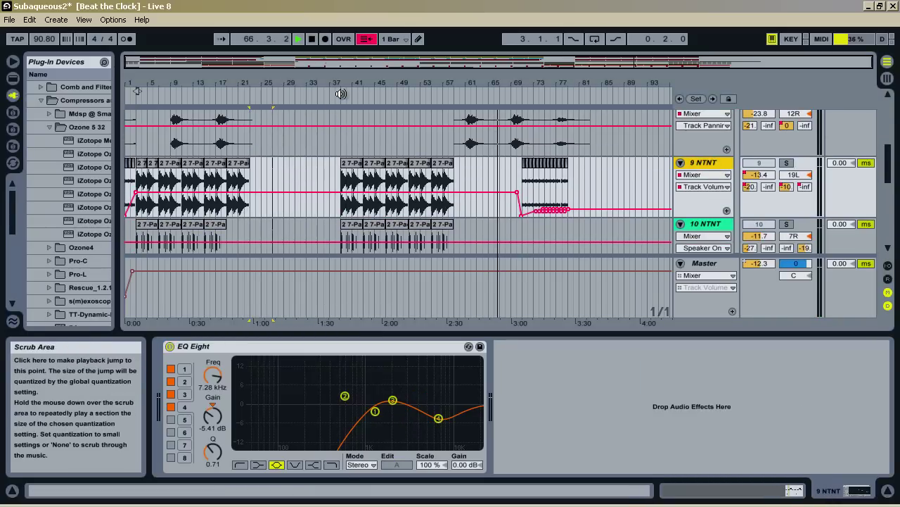
click(786, 162)
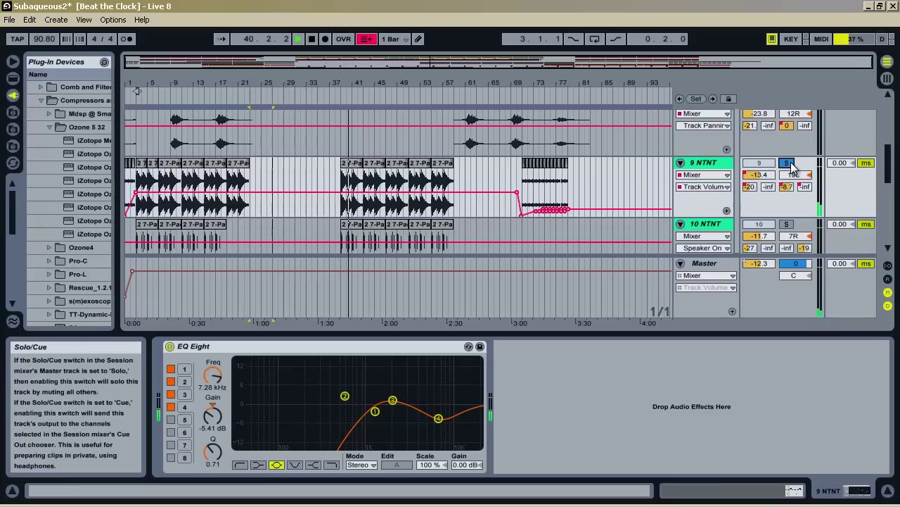
- Select the 9 NTNT clip at bar 43 to show its EQ Eight
scroll(448, 169, down, 1)
scroll(449, 168, up, 3)
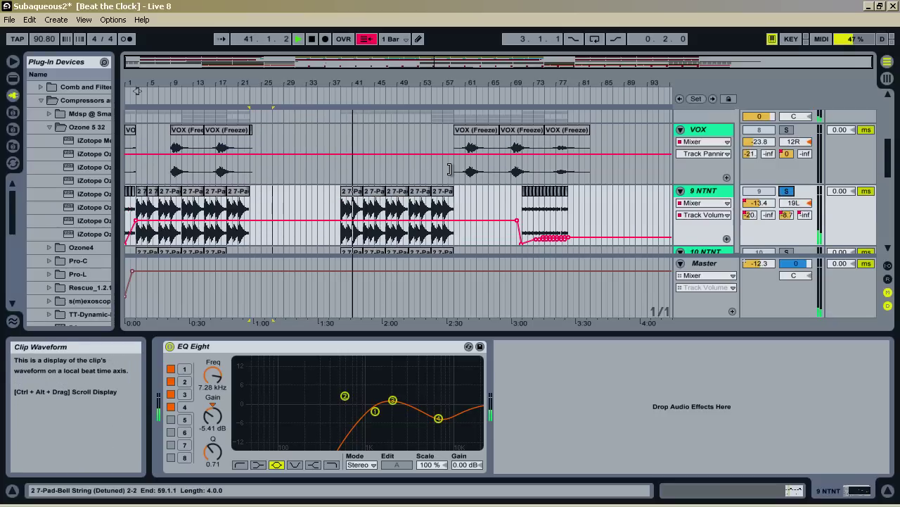
scroll(719, 193, down, 1)
click(709, 182)
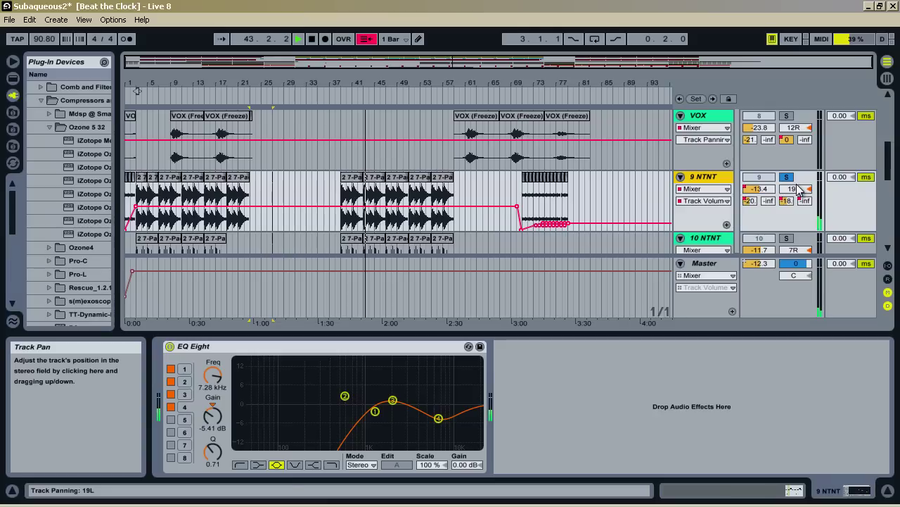
click(378, 184)
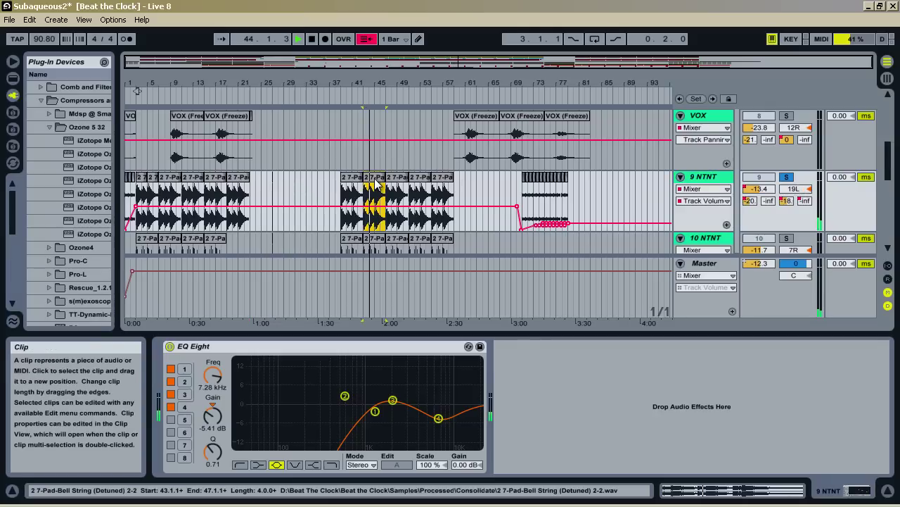
- Open the bar-43 clip's details and view its transpose and volume envelopes
double_click(378, 184)
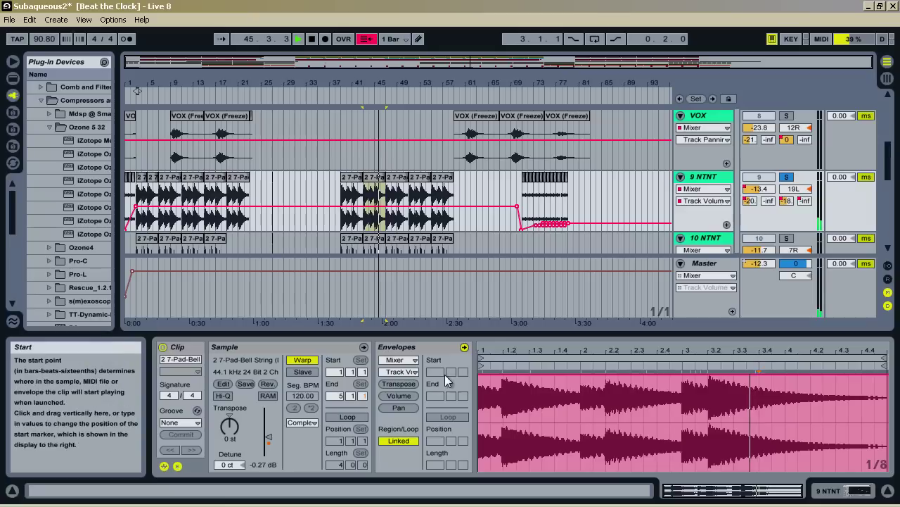
click(401, 384)
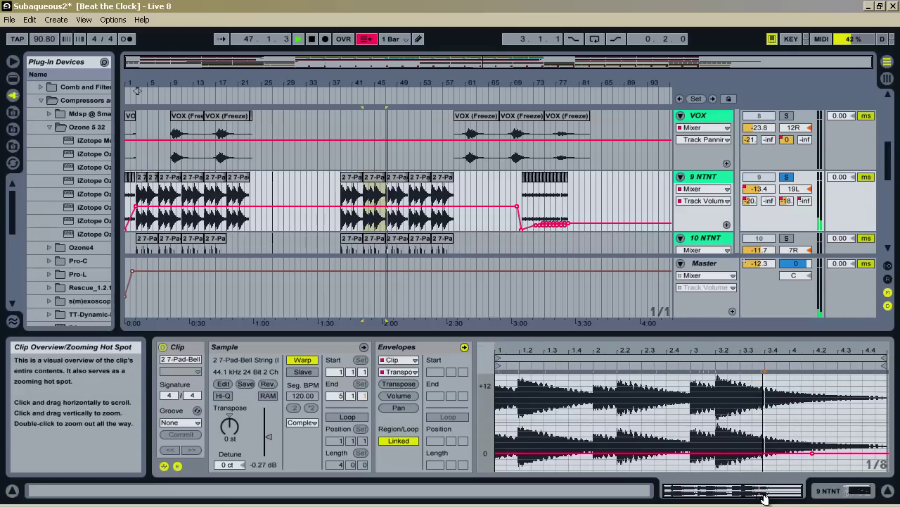
click(414, 398)
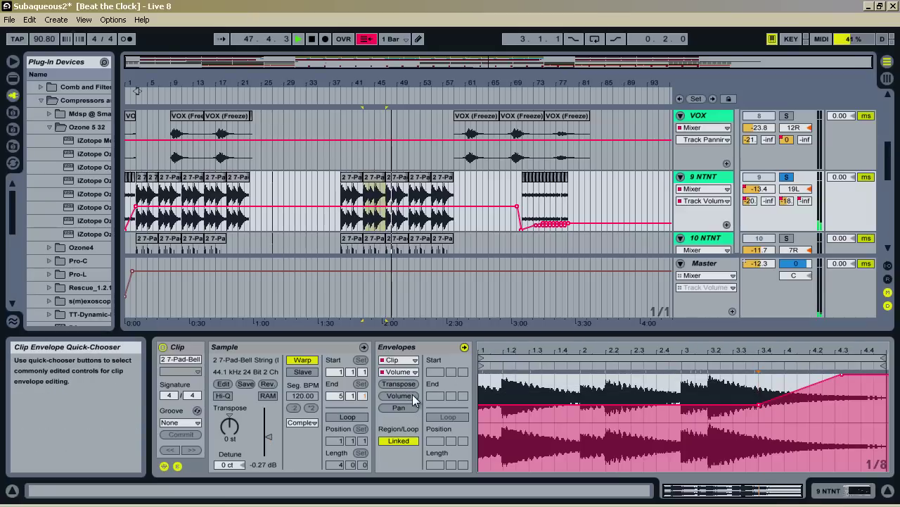
click(411, 386)
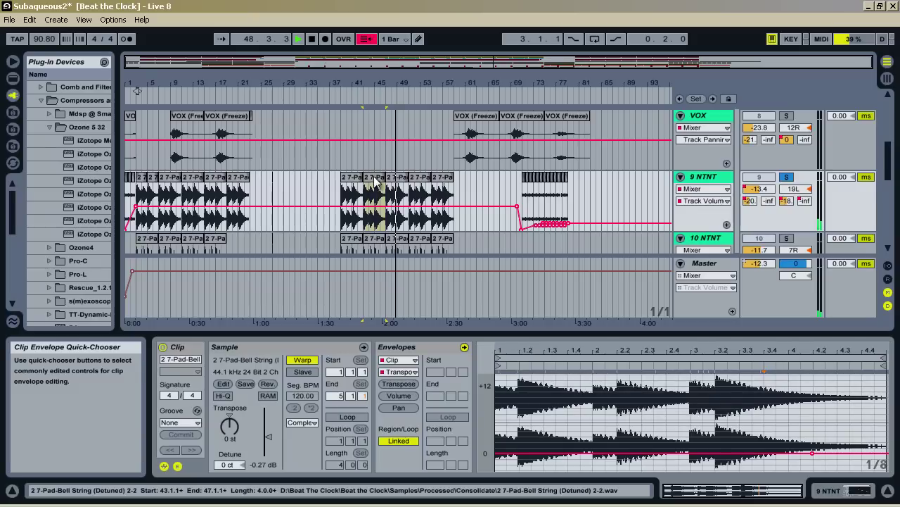
- Try a +9 semitone transpose breakpoint, undo it, and select the last pad clip
click(353, 180)
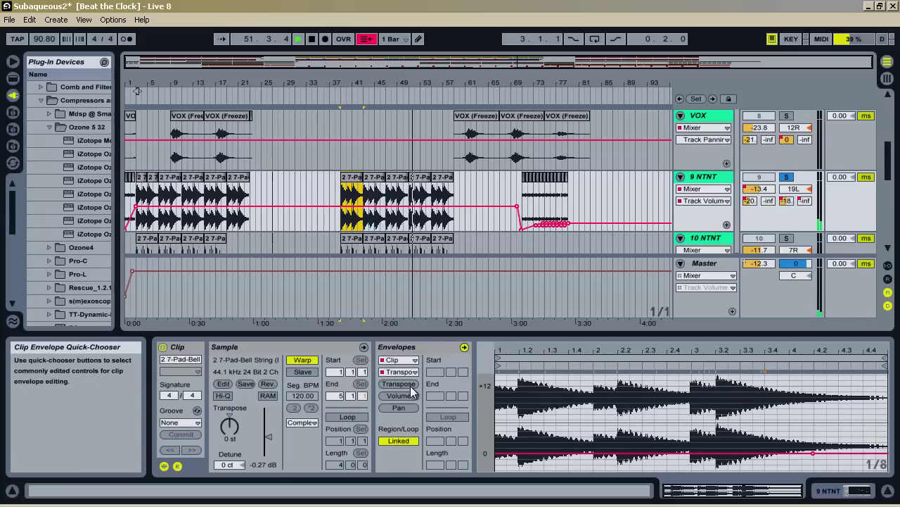
click(618, 454)
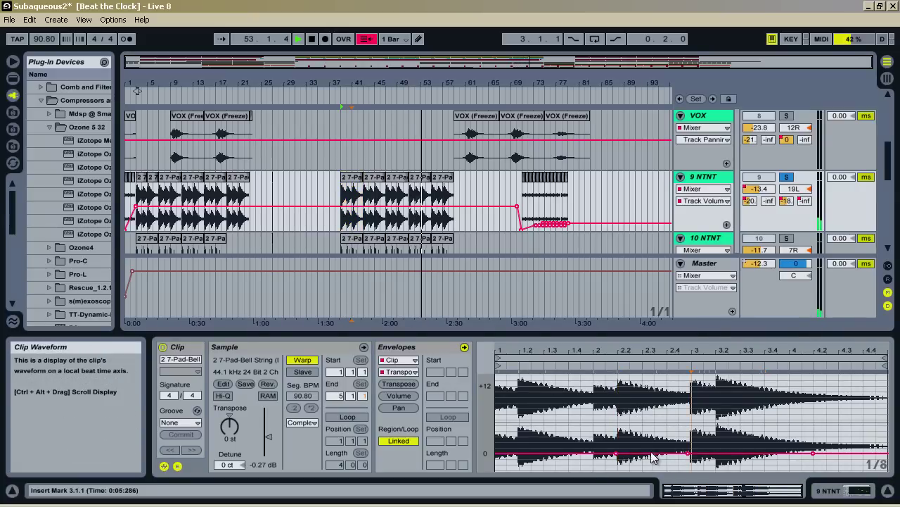
drag(652, 457, 655, 429)
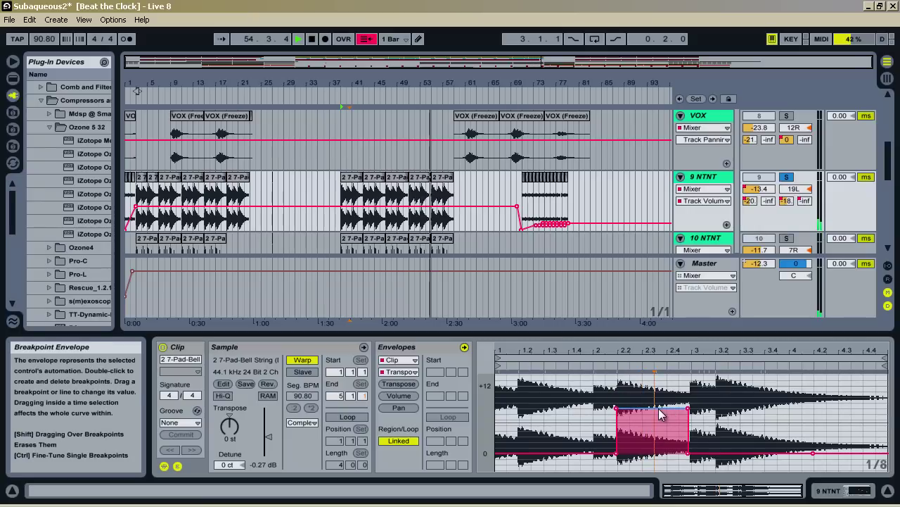
key(ctrl+z)
key(ctrl+z)
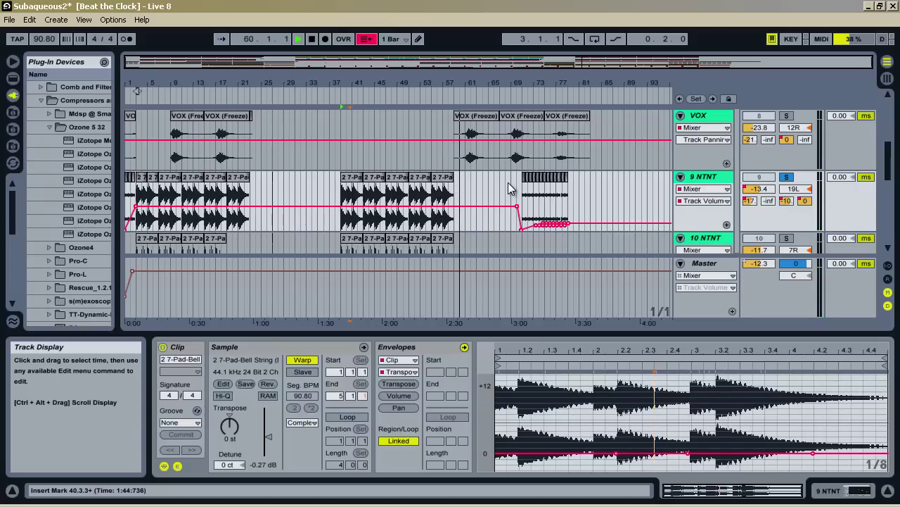
scroll(493, 182, down, 2)
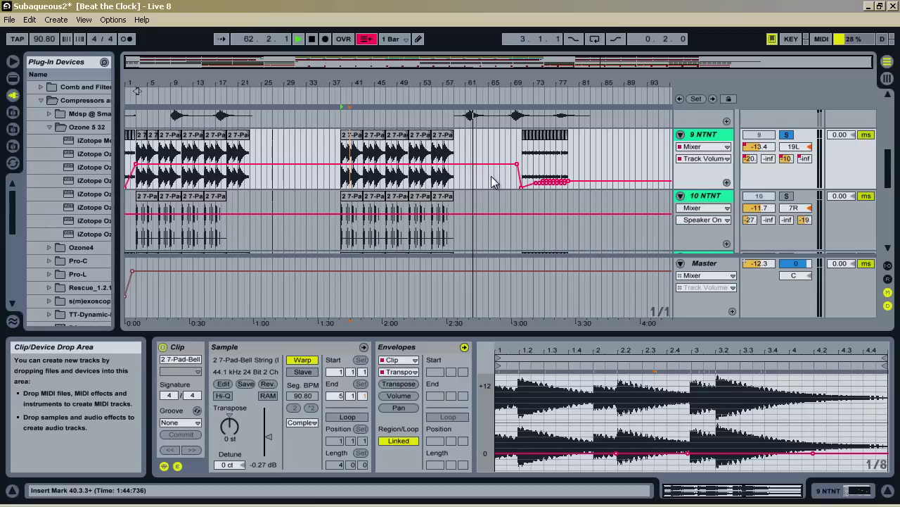
click(448, 138)
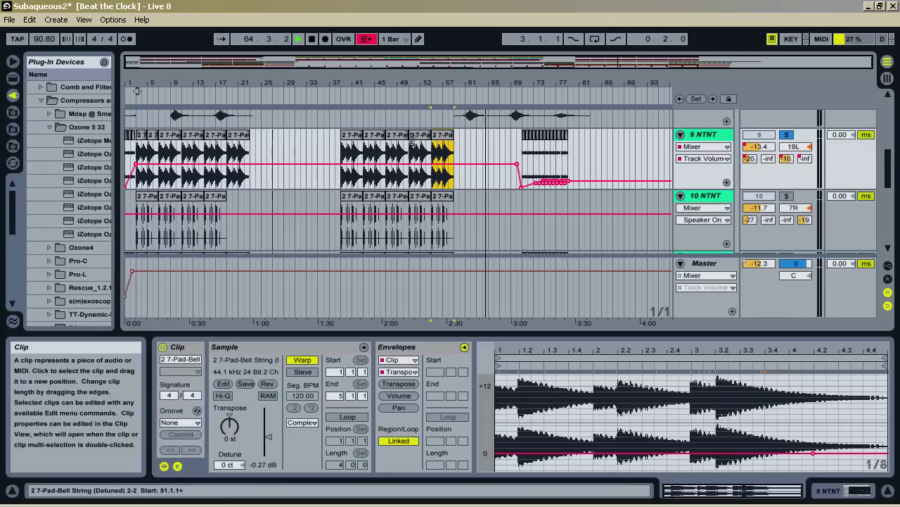
- Solo the 10 NTNT track and restart playback from around bar 41
scroll(492, 124, down, 4)
scroll(496, 126, up, 3)
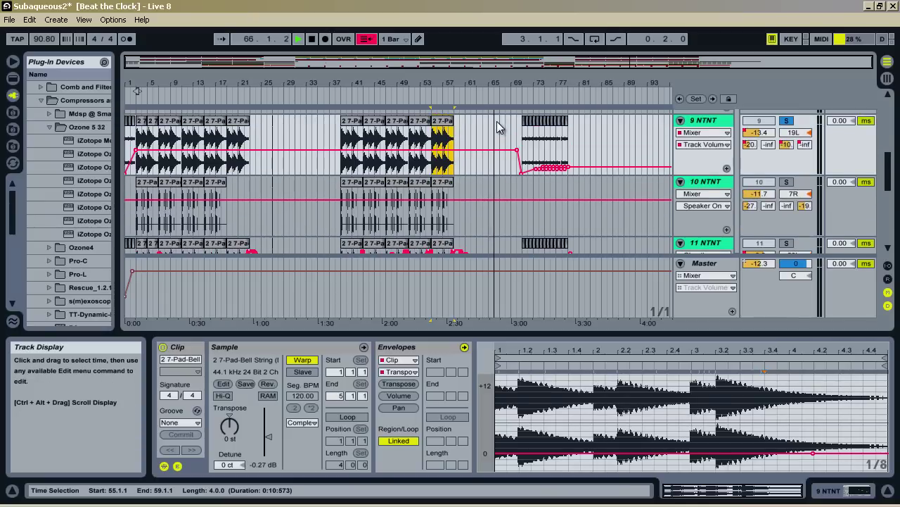
scroll(501, 131, down, 1)
click(728, 176)
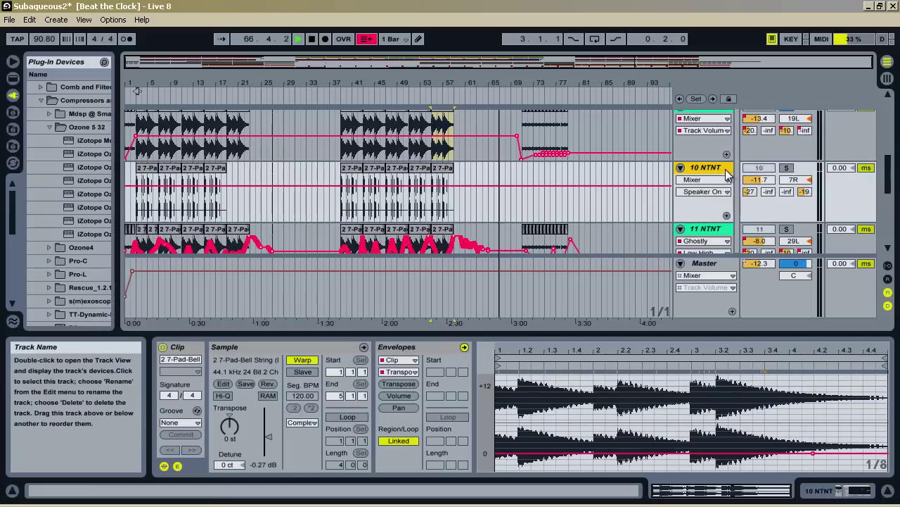
click(787, 167)
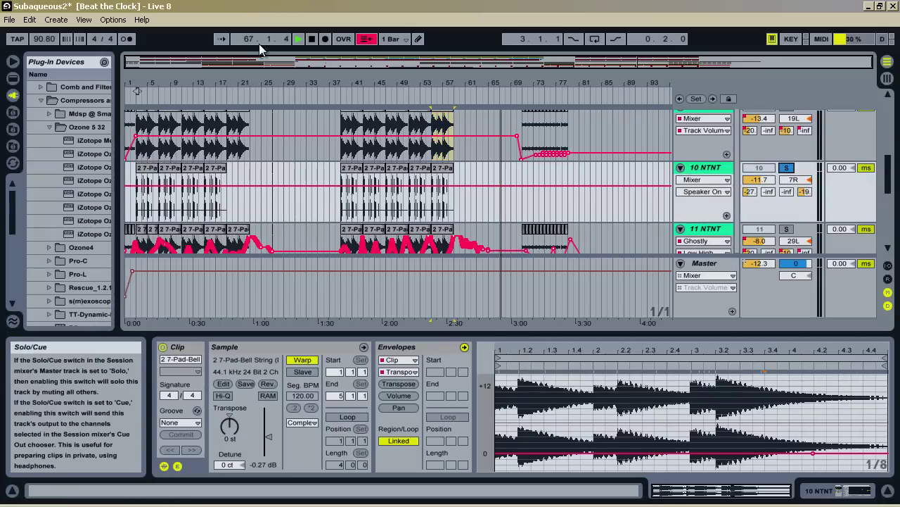
click(359, 91)
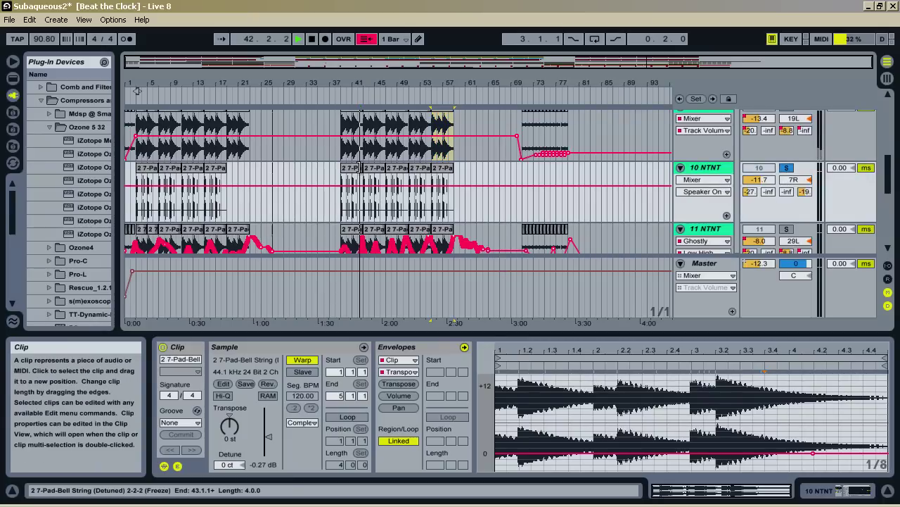
click(374, 176)
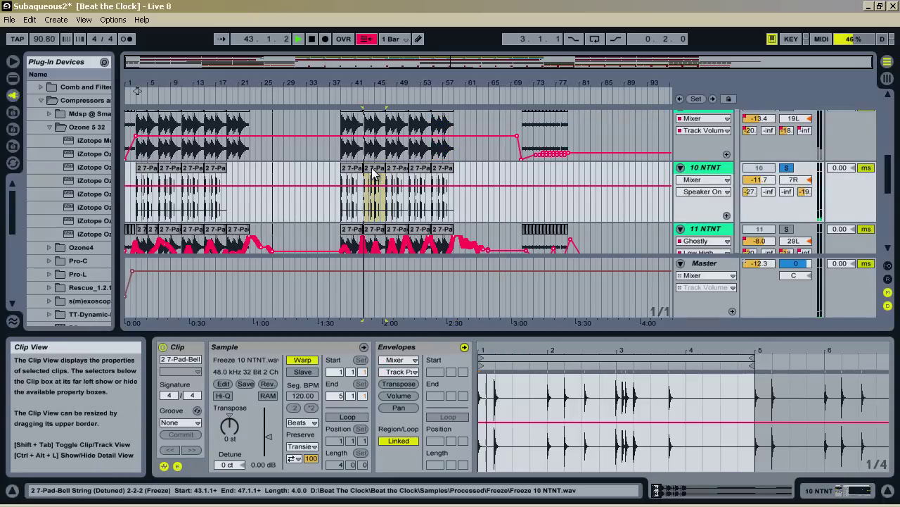
scroll(375, 169, up, 2)
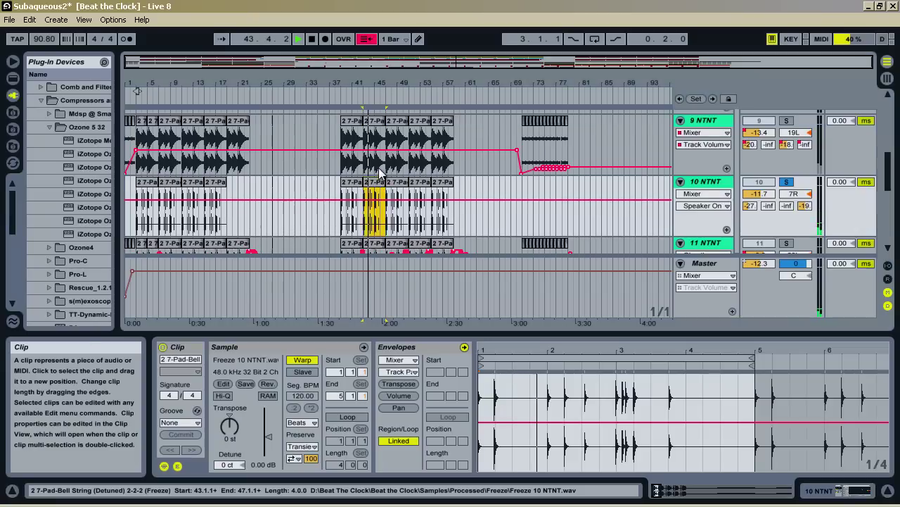
scroll(377, 153, down, 2)
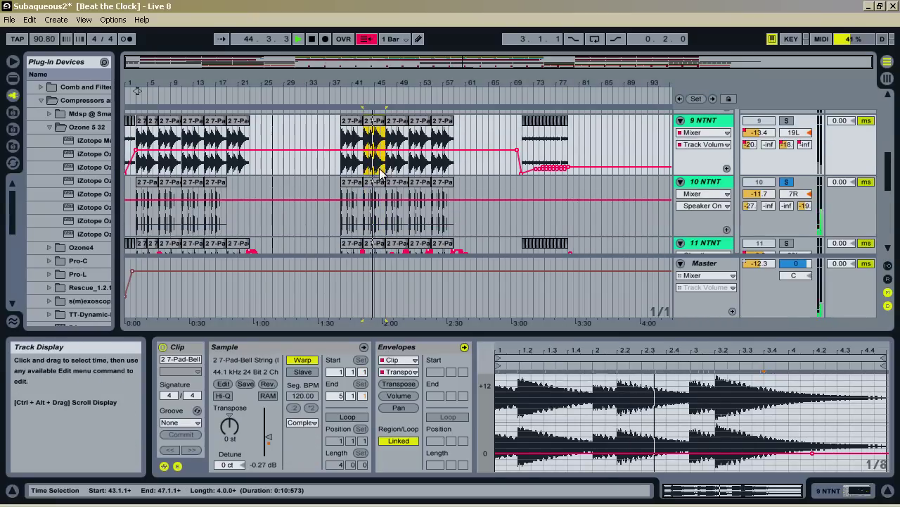
scroll(380, 185, down, 1)
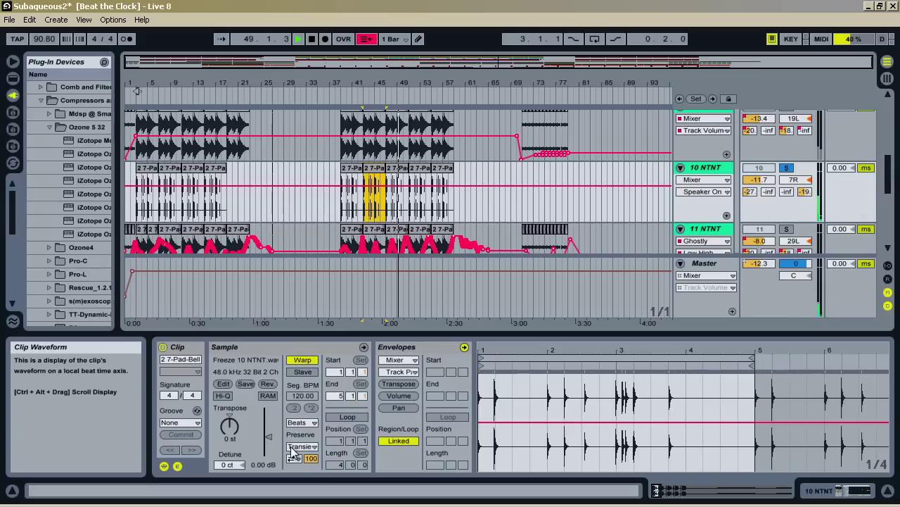
click(312, 462)
text(6)
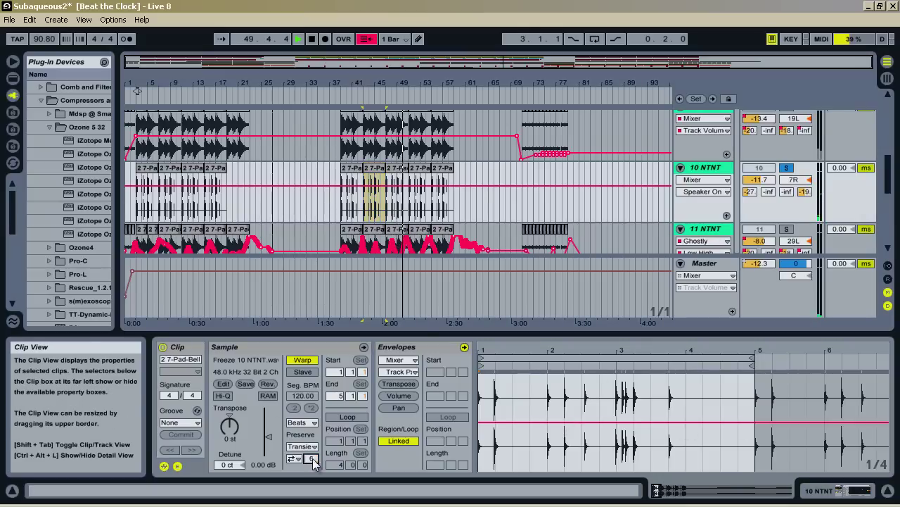
drag(314, 464, 311, 426)
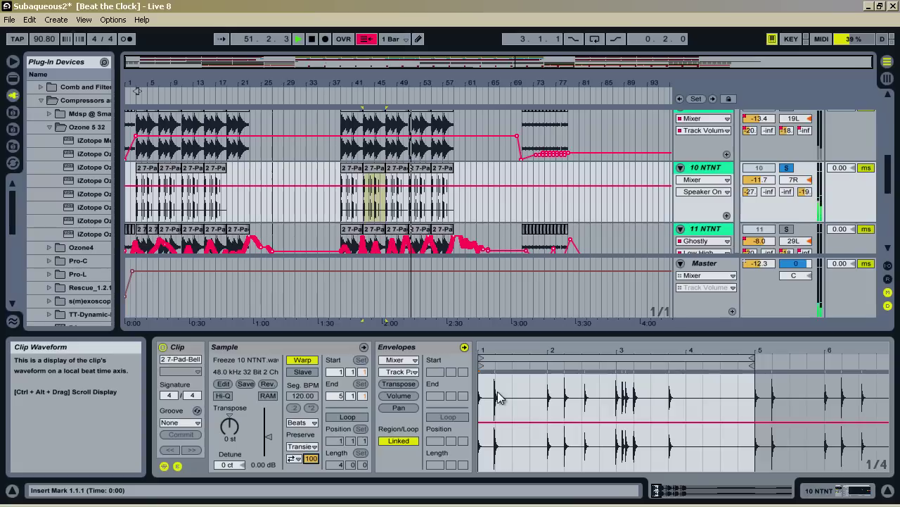
mouse_move(312, 460)
mouse_down()
mouse_move(314, 469)
mouse_move(304, 460)
mouse_up()
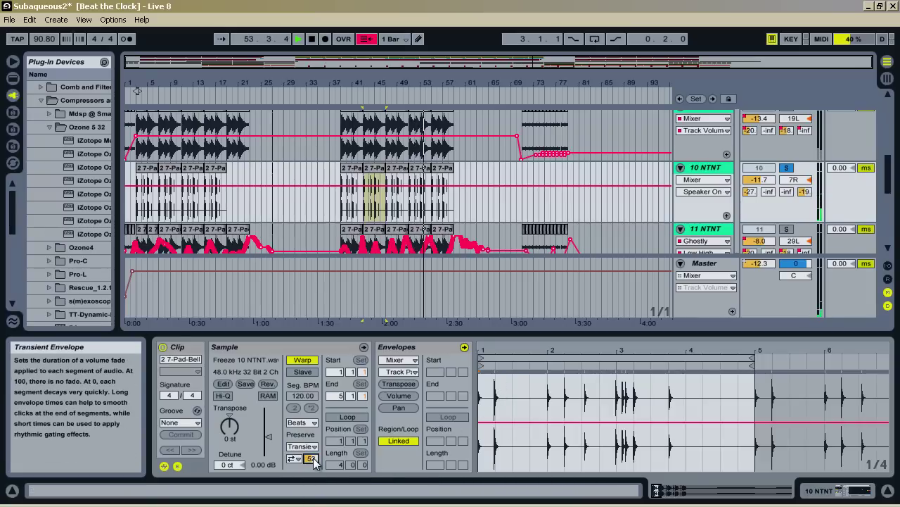
drag(310, 459, 314, 464)
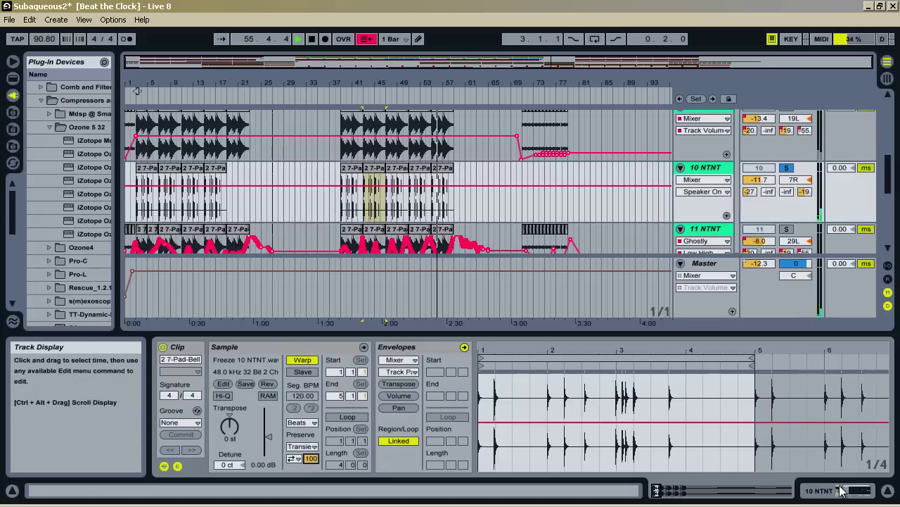
- Show track 10's PingPong and EQ Eight, solo 9 and 11 NTNT, and replay from bar 39
click(830, 491)
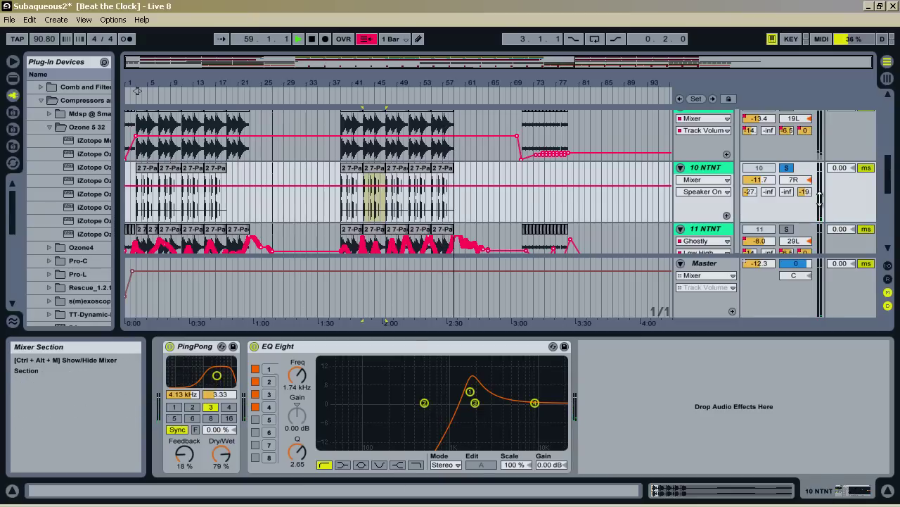
scroll(774, 123, up, 1)
click(787, 120)
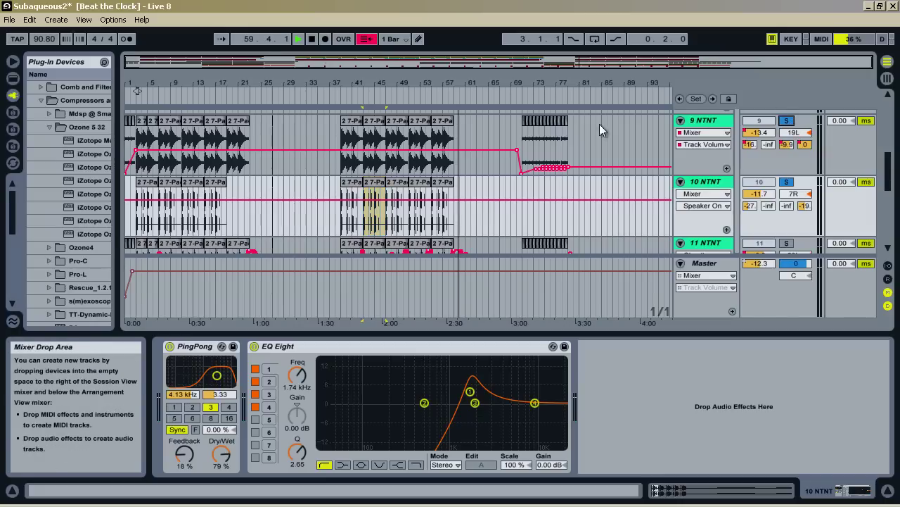
click(343, 97)
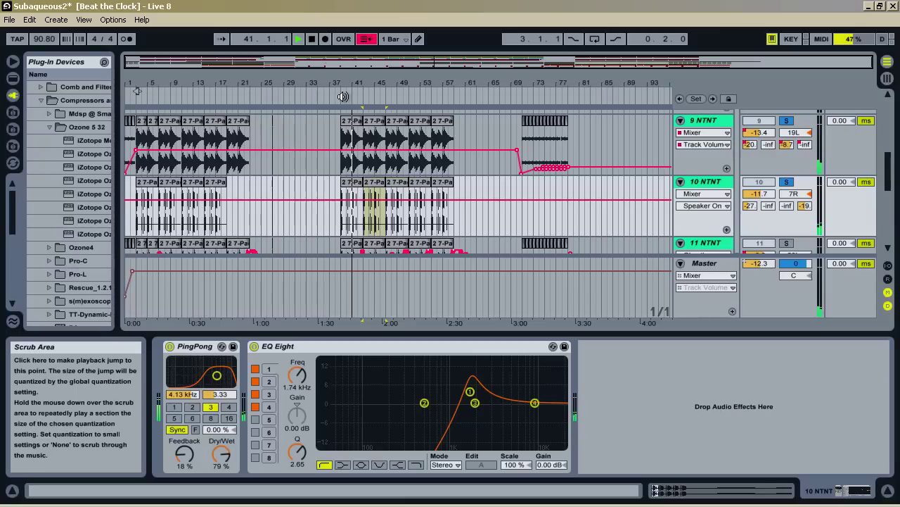
scroll(667, 156, down, 3)
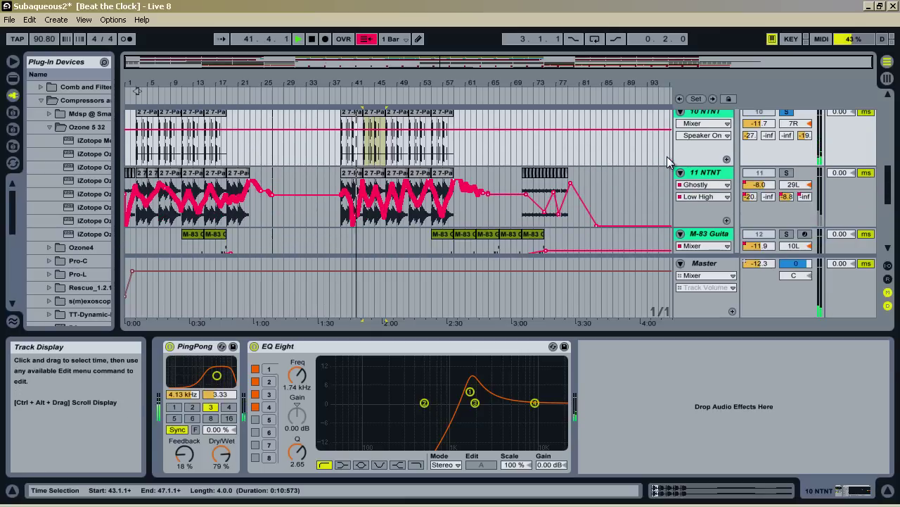
click(788, 174)
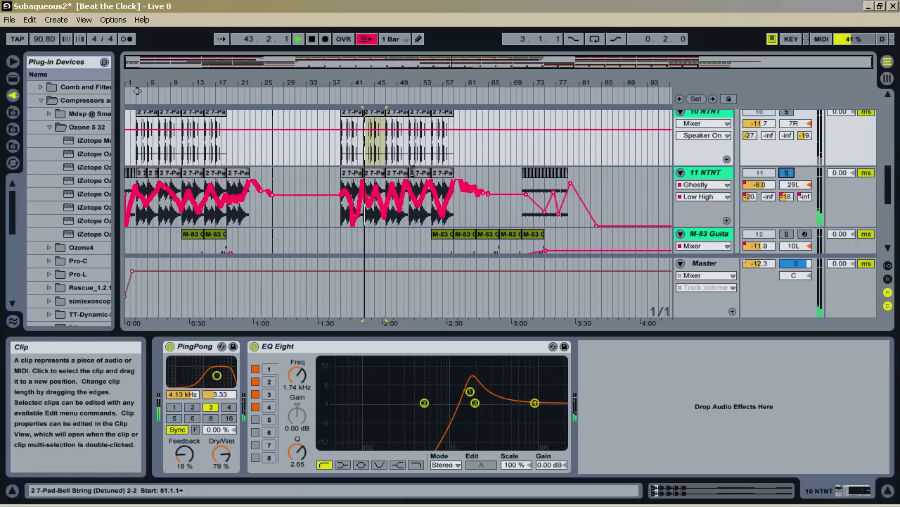
scroll(380, 158, down, 2)
- Select a track 11 clip and scroll its device chain to the later effects
click(380, 151)
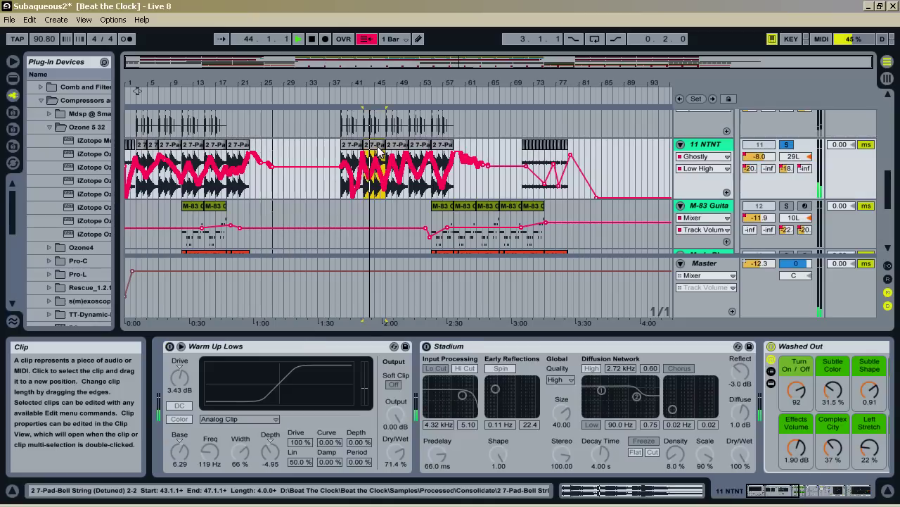
scroll(384, 154, up, 2)
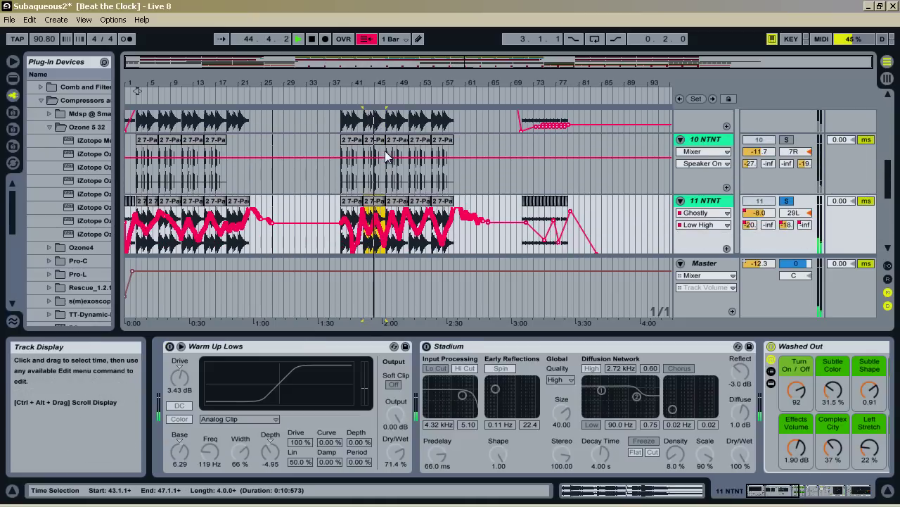
scroll(385, 156, down, 2)
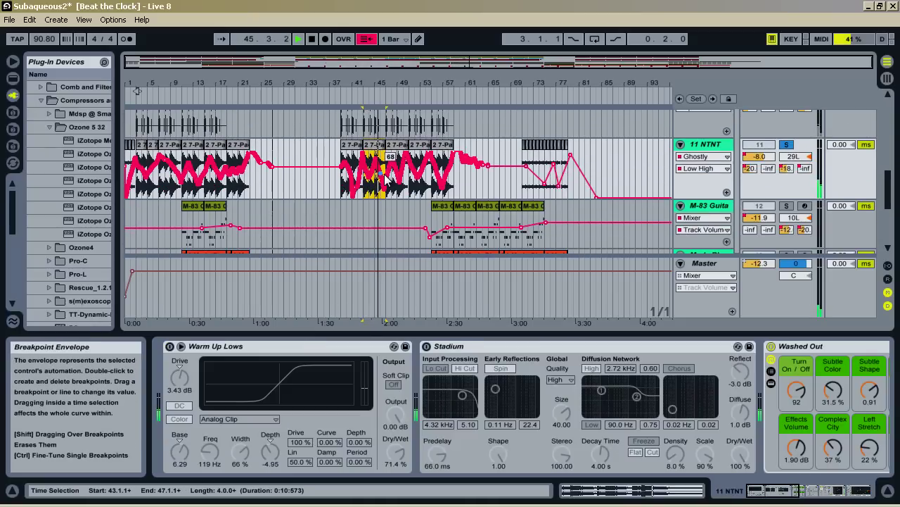
click(770, 491)
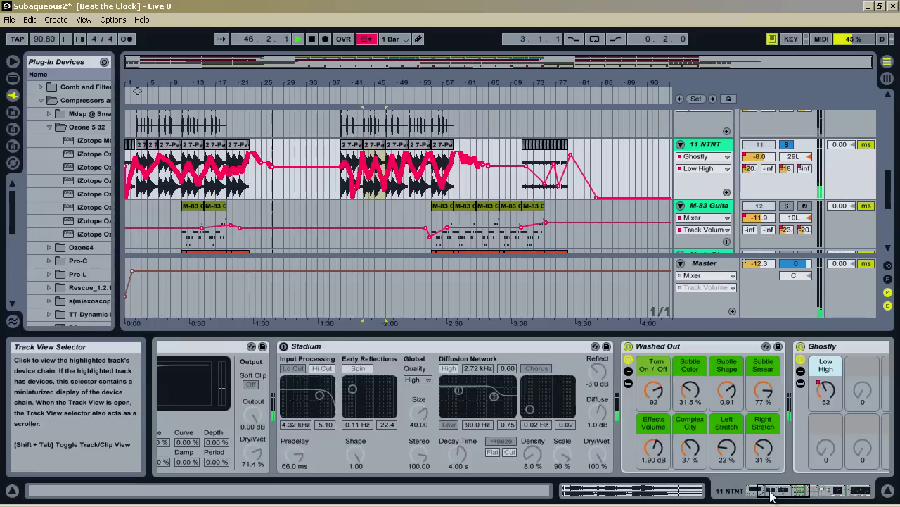
drag(771, 496, 759, 499)
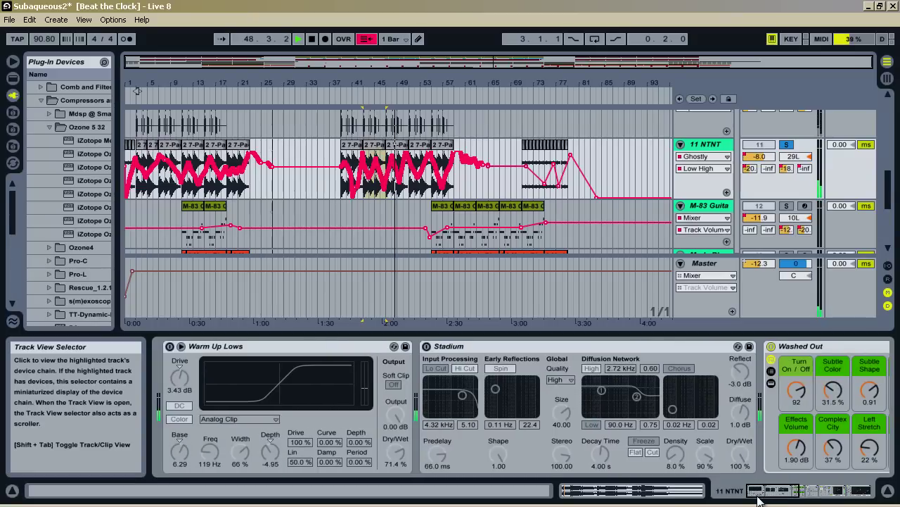
drag(758, 500, 788, 498)
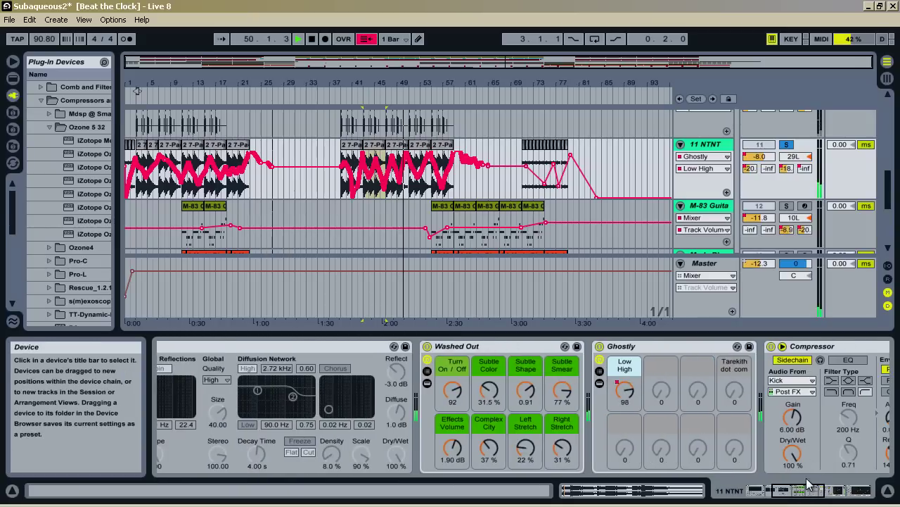
drag(805, 496, 823, 495)
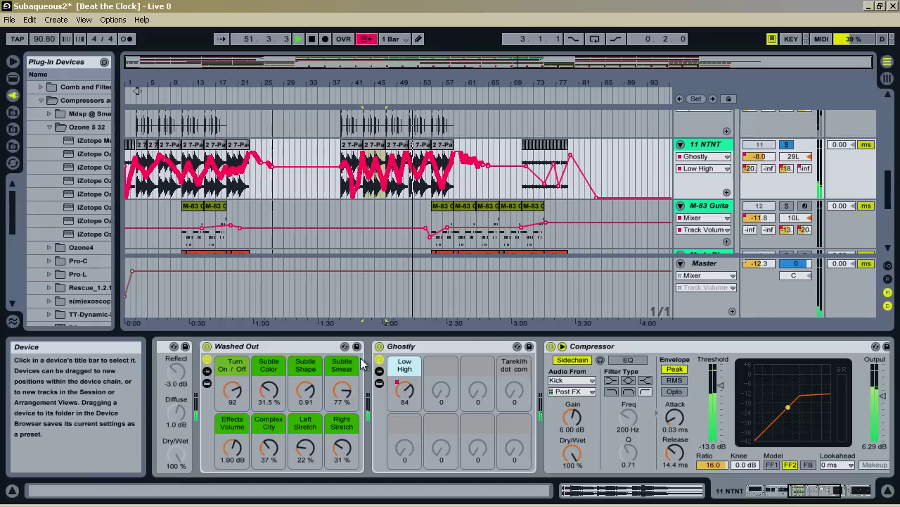
- Expand the Ghostly rack to view the Left Efx chain devices, then collapse it
click(379, 372)
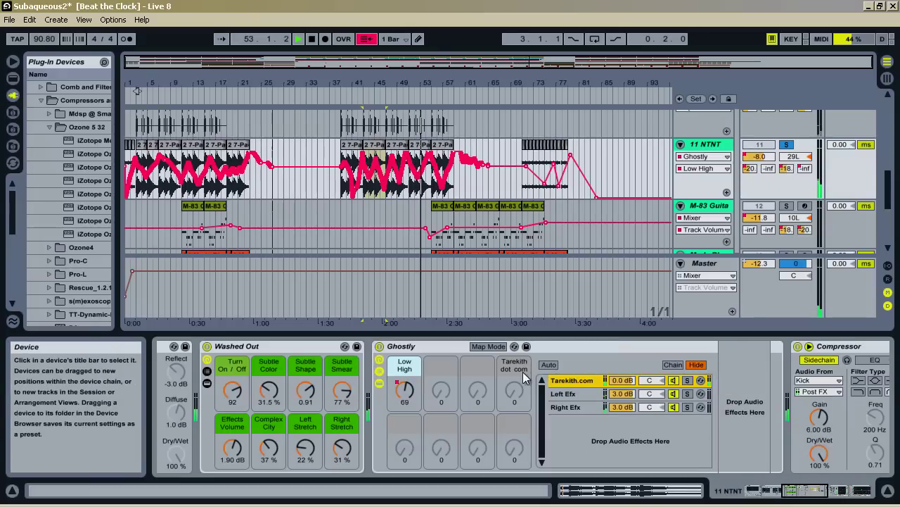
click(563, 394)
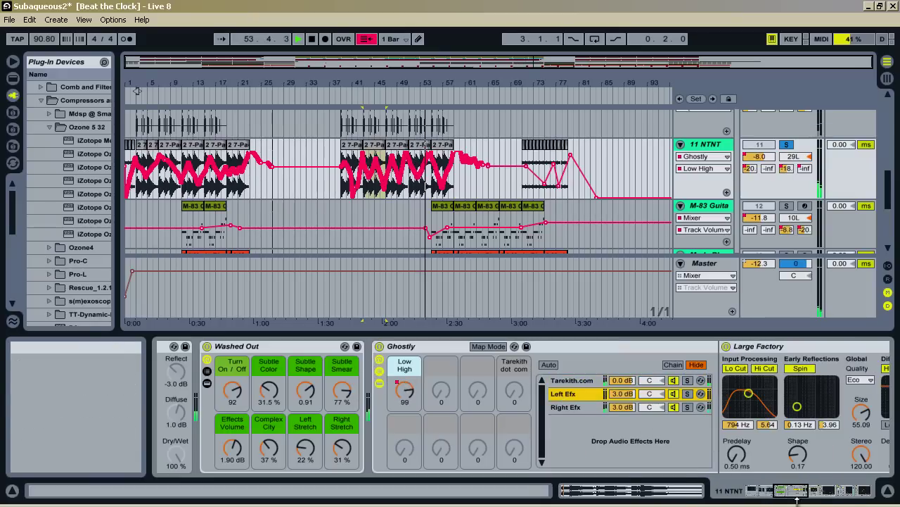
mouse_move(795, 494)
mouse_down()
mouse_move(802, 493)
mouse_move(788, 493)
mouse_up()
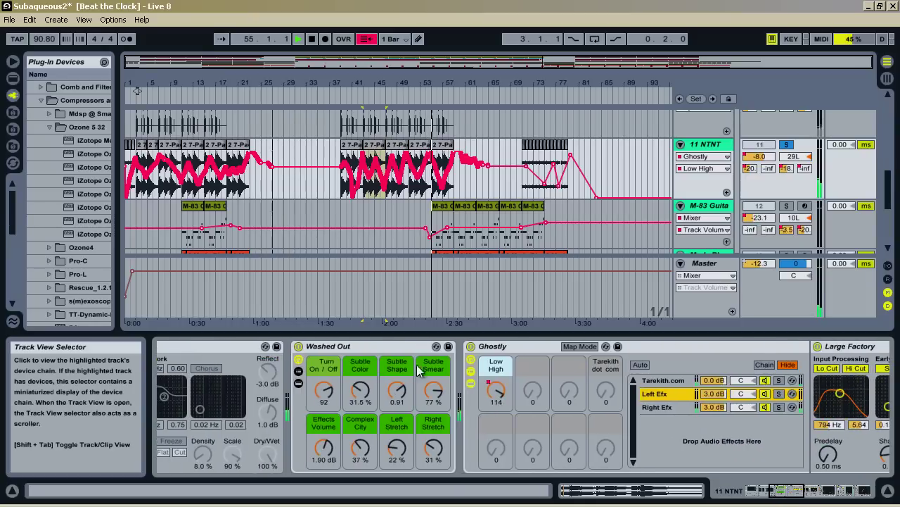
click(471, 383)
click(471, 371)
drag(804, 490, 841, 490)
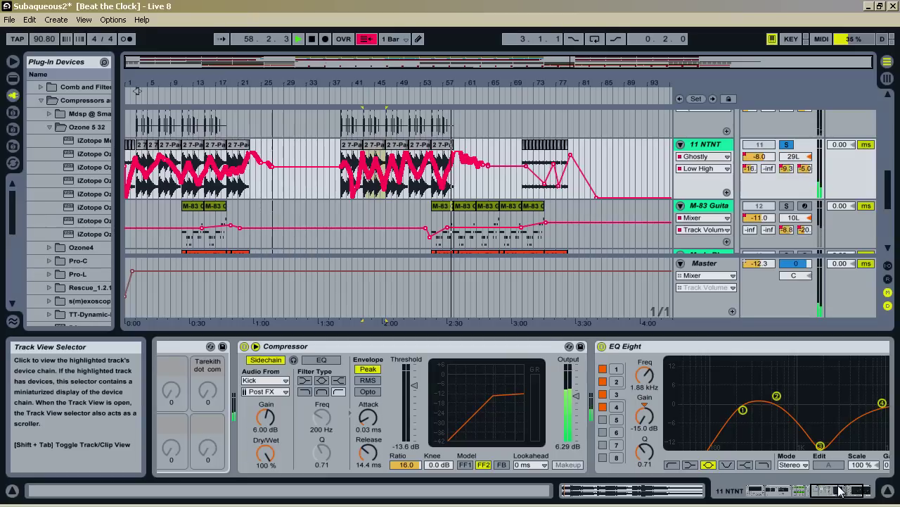
drag(841, 491, 855, 490)
- Check the 9, 10 and 11 NTNT devices, ending on 11's sidechained Compressor and EQ Eight
scroll(615, 234, up, 3)
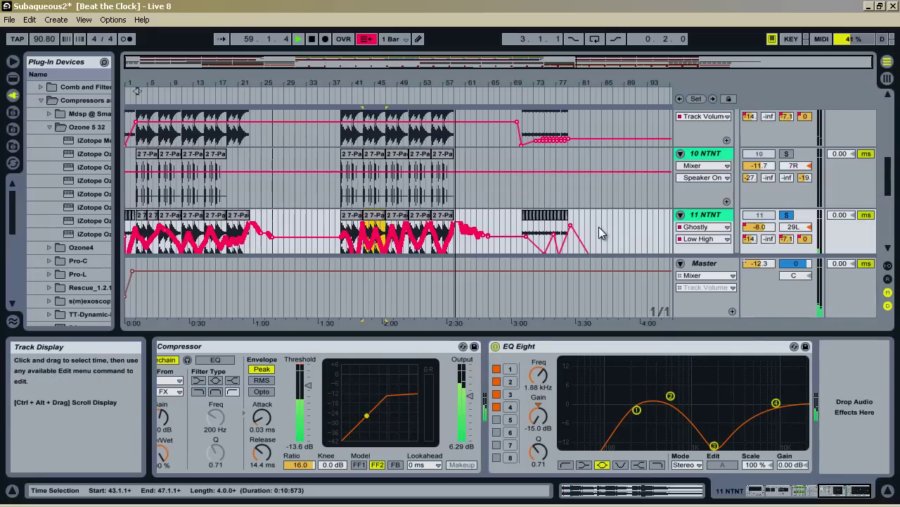
scroll(599, 227, up, 3)
click(704, 150)
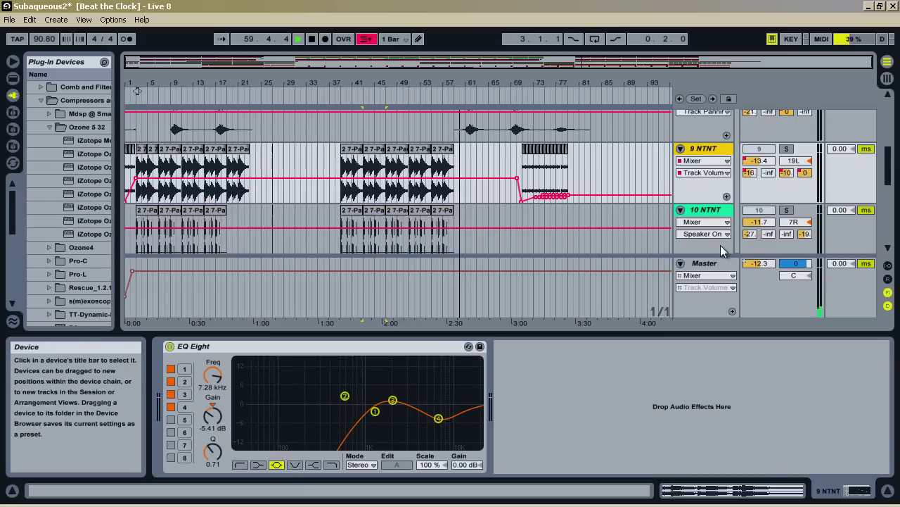
click(704, 210)
scroll(616, 259, down, 2)
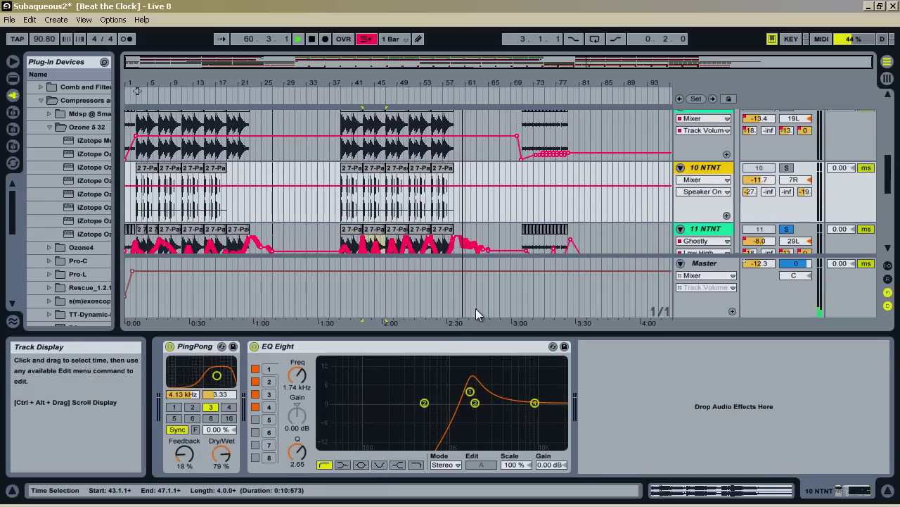
click(704, 228)
scroll(505, 256, down, 2)
scroll(496, 253, down, 4)
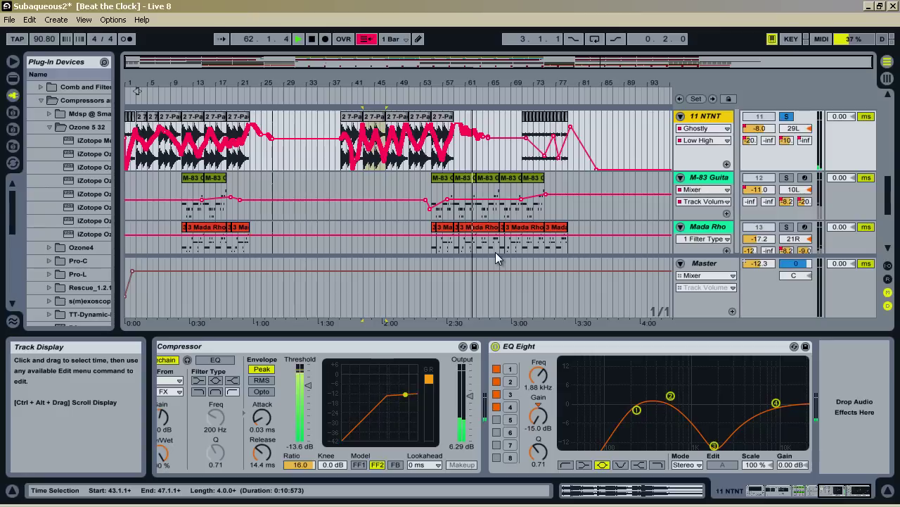
scroll(493, 220, down, 1)
scroll(493, 221, up, 7)
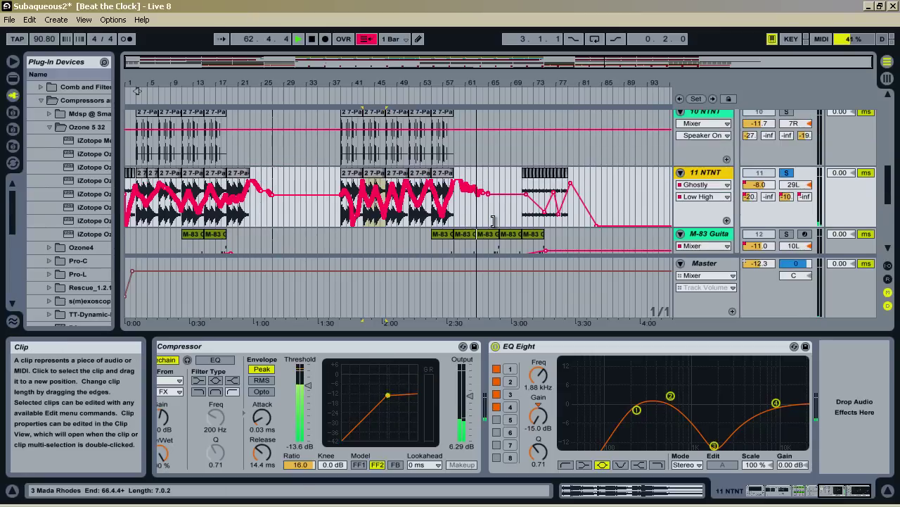
scroll(556, 172, down, 5)
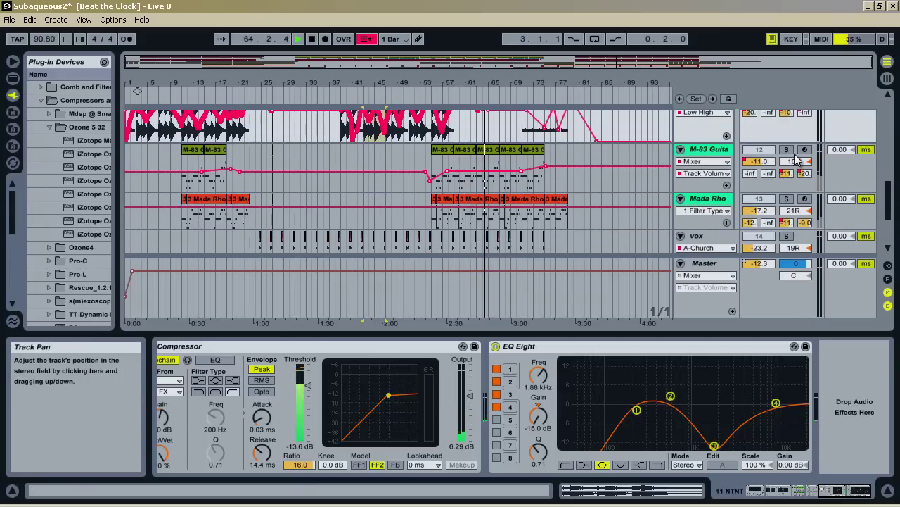
- Show the M-83 Guitar instrument rack and restart playback from around bar 57
click(707, 149)
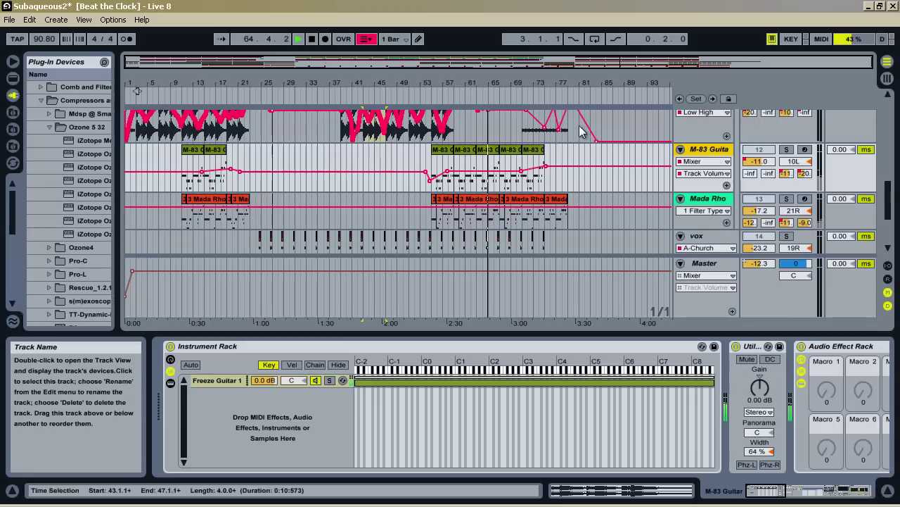
click(451, 93)
scroll(524, 151, up, 5)
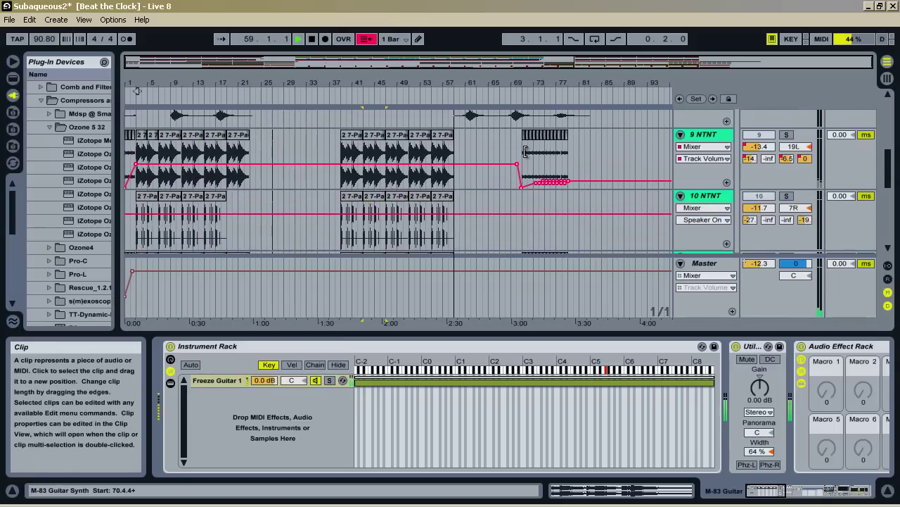
scroll(525, 152, down, 8)
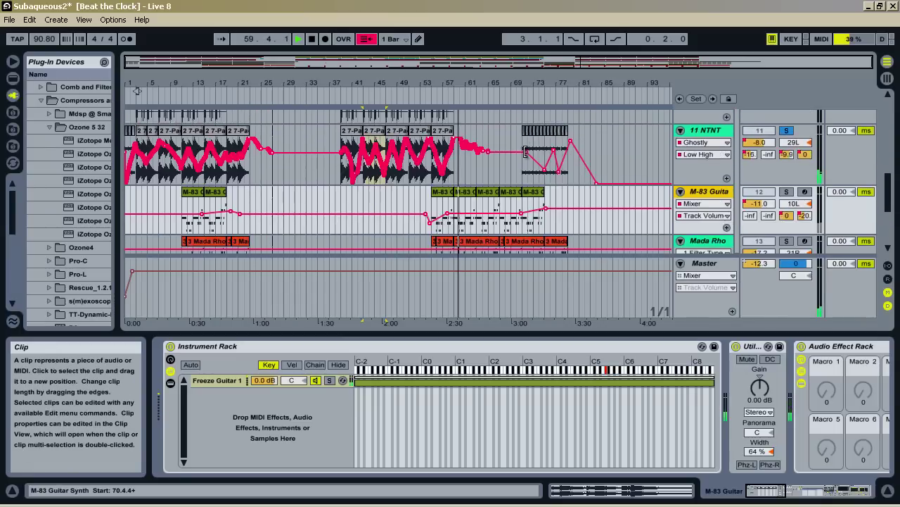
scroll(701, 144, up, 2)
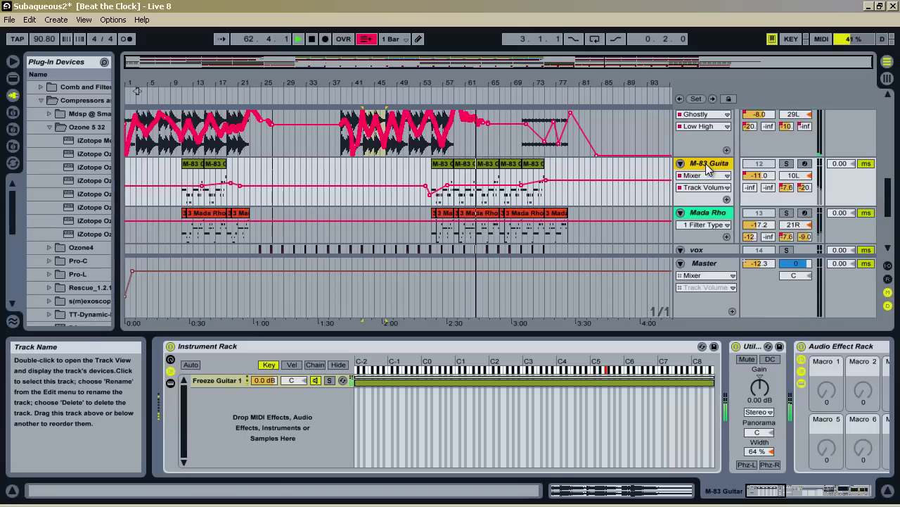
- Solo M-83 Guitar, view its clip's MIDI notes ending at 66.4.4, then return to its devices
click(786, 164)
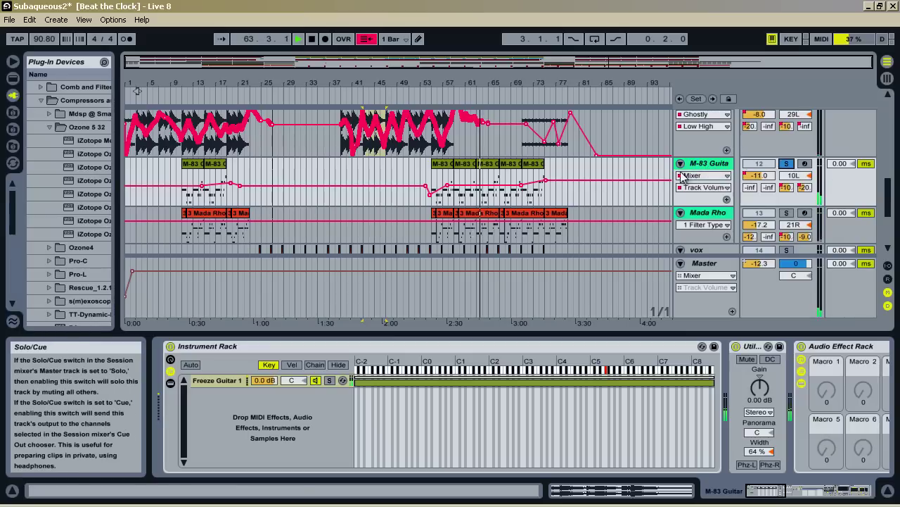
click(490, 169)
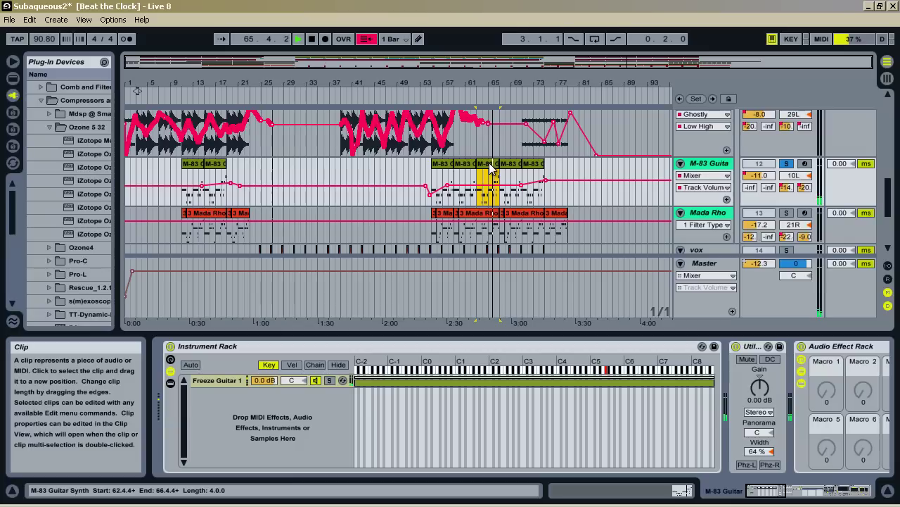
double_click(490, 169)
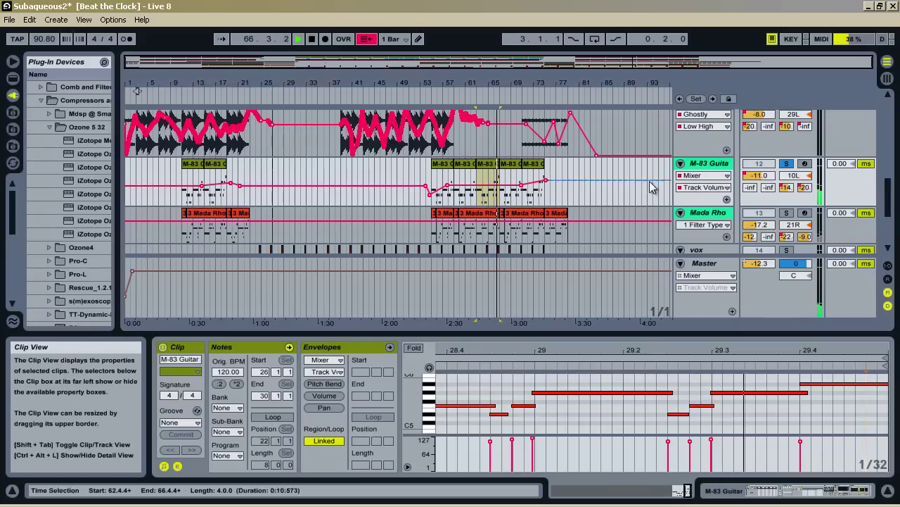
click(799, 491)
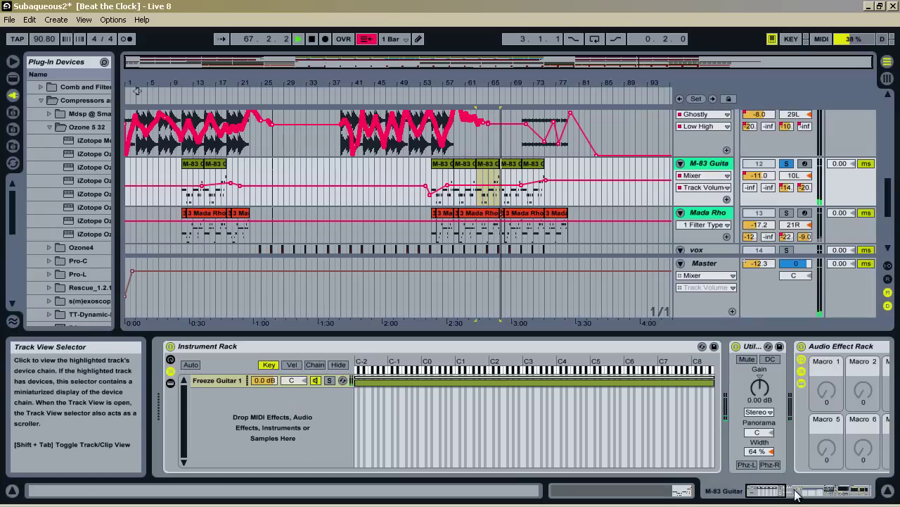
- Show the Freeze Guitar 1 sampler's waveform, sample settings and key zones
click(232, 378)
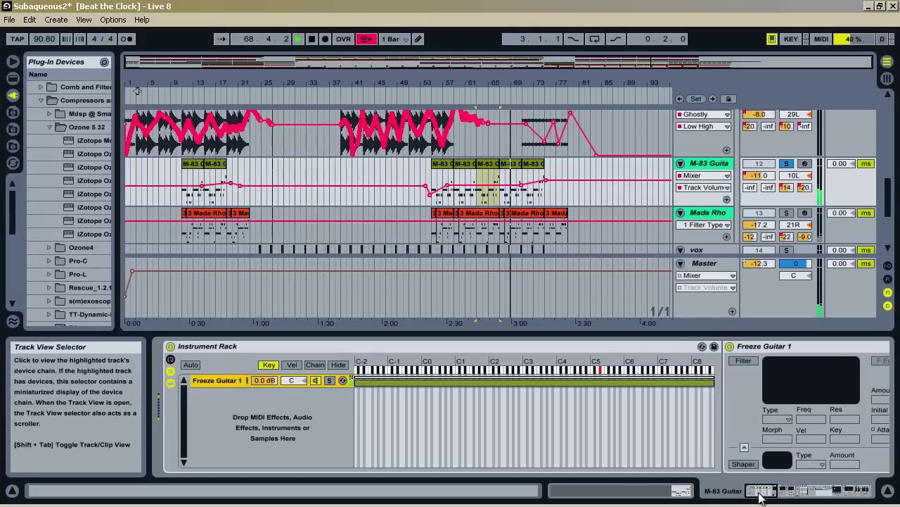
click(787, 493)
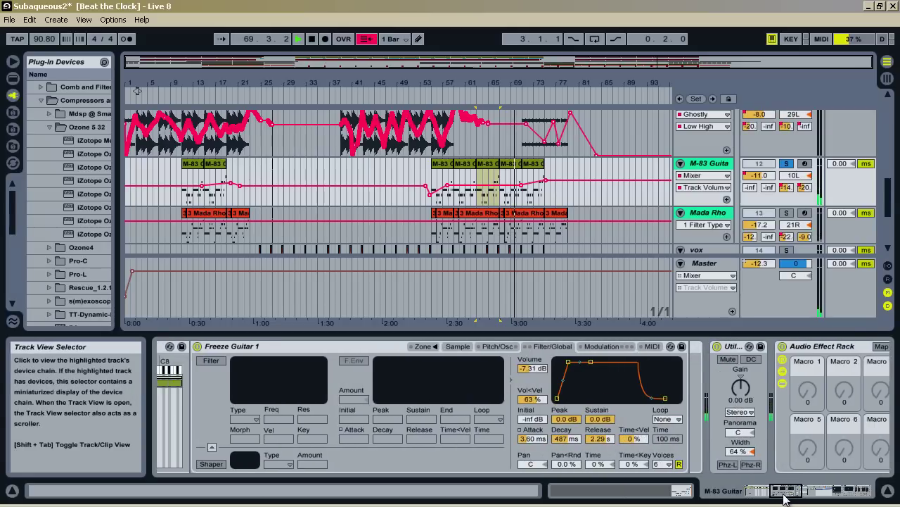
click(785, 493)
click(534, 346)
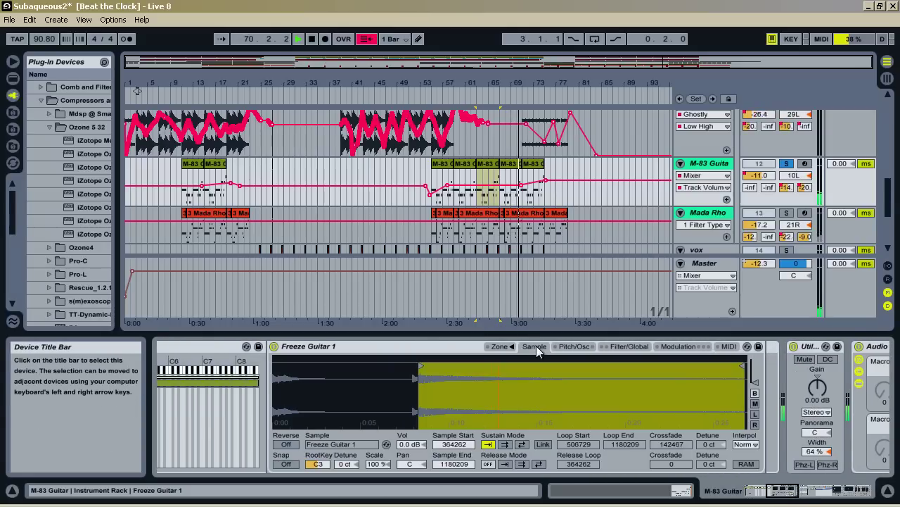
click(782, 491)
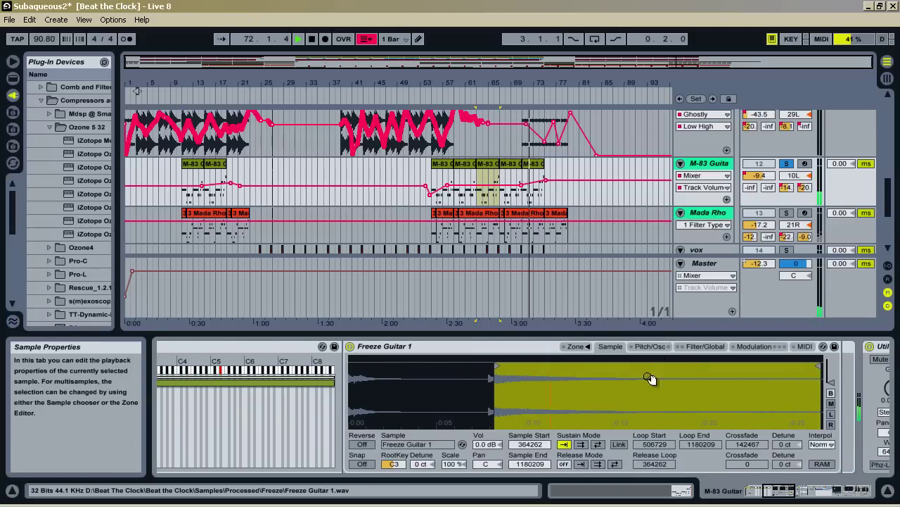
- Move along the guitar's device chain past Utility to its Saturator and Spacious reverb
click(788, 490)
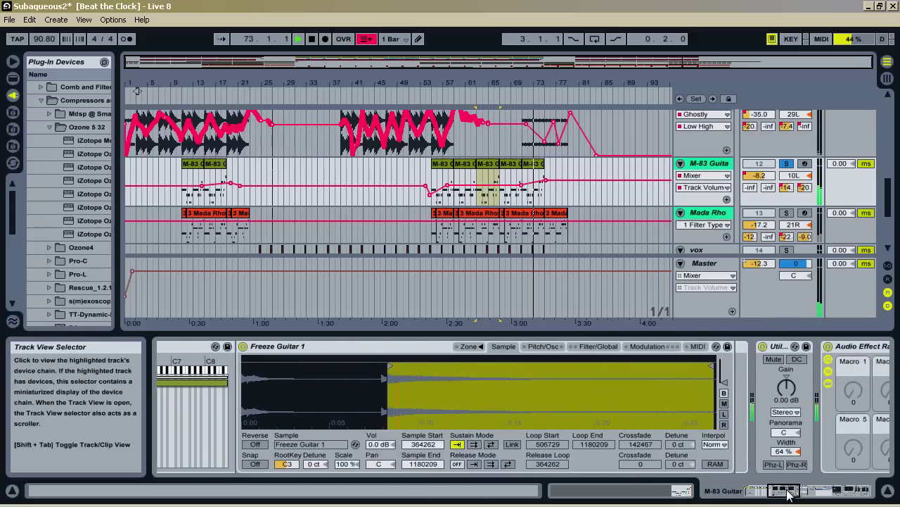
drag(788, 492, 867, 495)
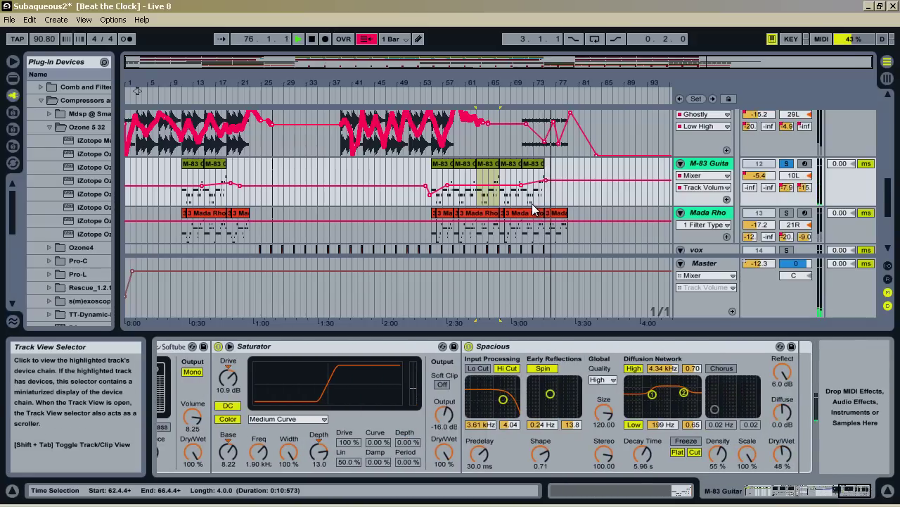
scroll(674, 245, down, 2)
scroll(674, 245, up, 2)
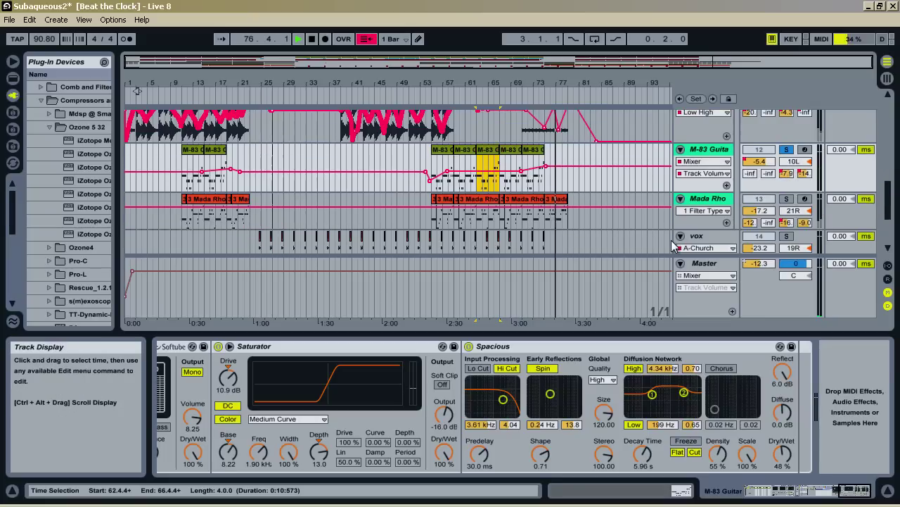
scroll(674, 245, down, 2)
scroll(674, 245, down, 1)
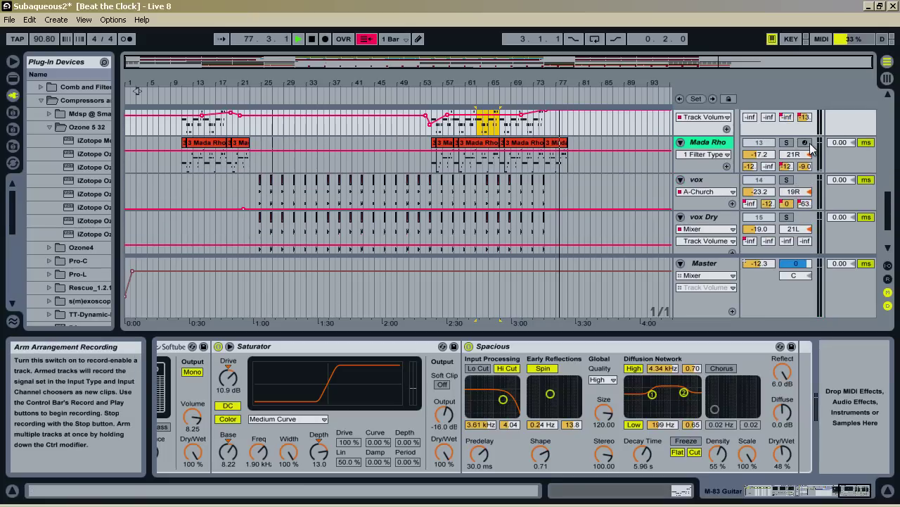
scroll(492, 155, up, 1)
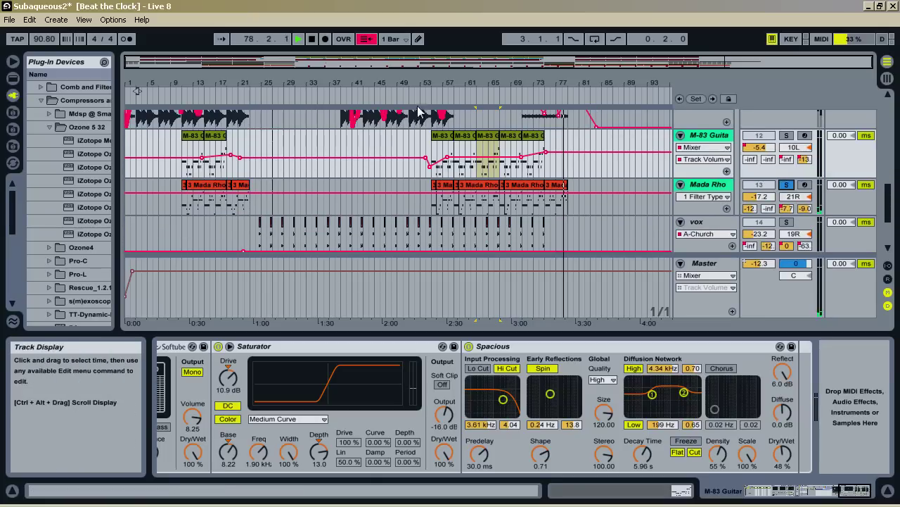
- Replay from bar 57 and display the Mada Rhodes Bassline sampler and EQ Eight
click(441, 94)
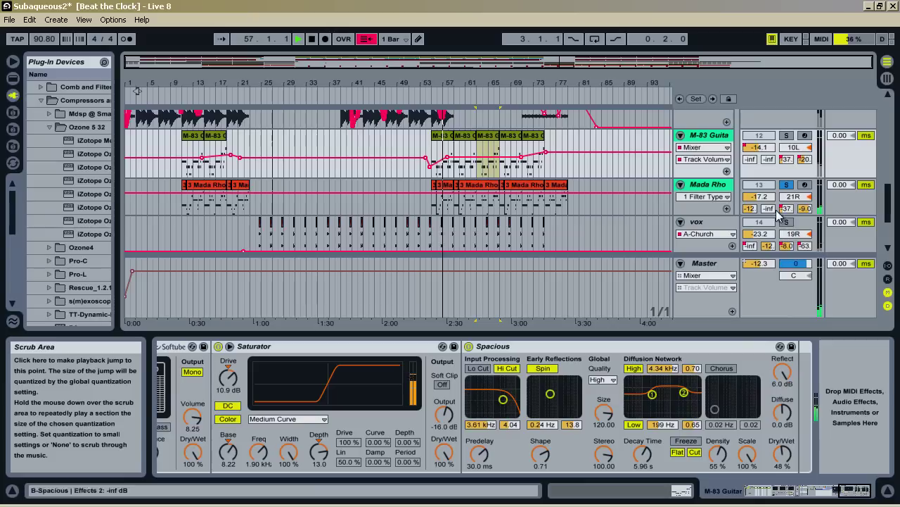
click(708, 184)
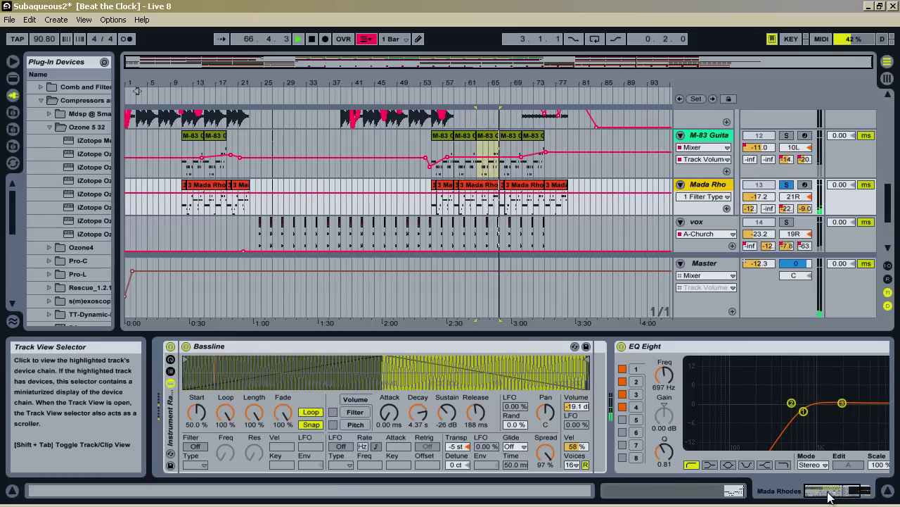
mouse_move(828, 496)
mouse_down()
mouse_move(839, 496)
mouse_move(814, 490)
mouse_up()
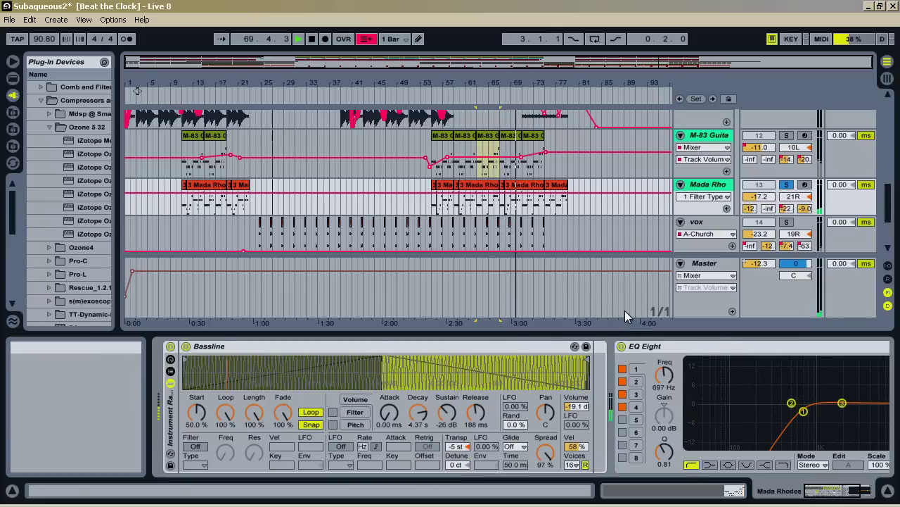
scroll(670, 192, down, 2)
- Show the vox track's devices and restart playback from around bar 57
scroll(668, 192, down, 1)
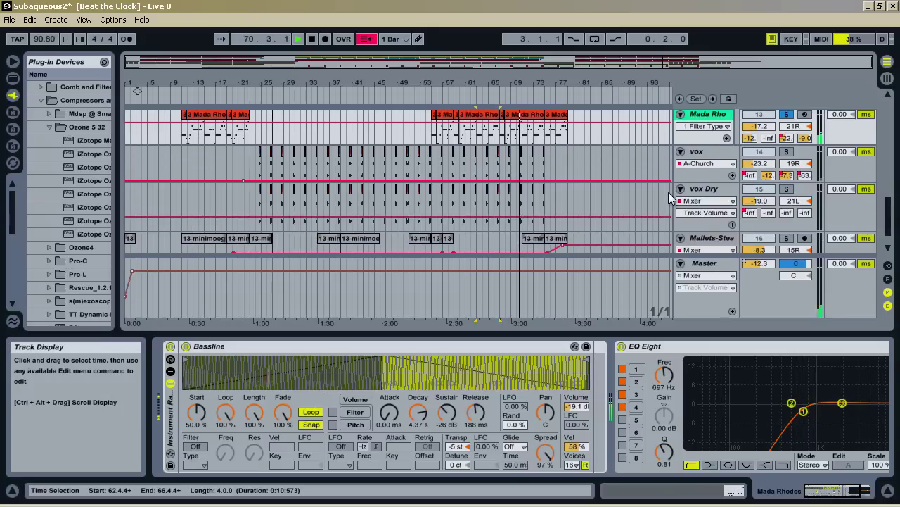
click(715, 156)
click(449, 88)
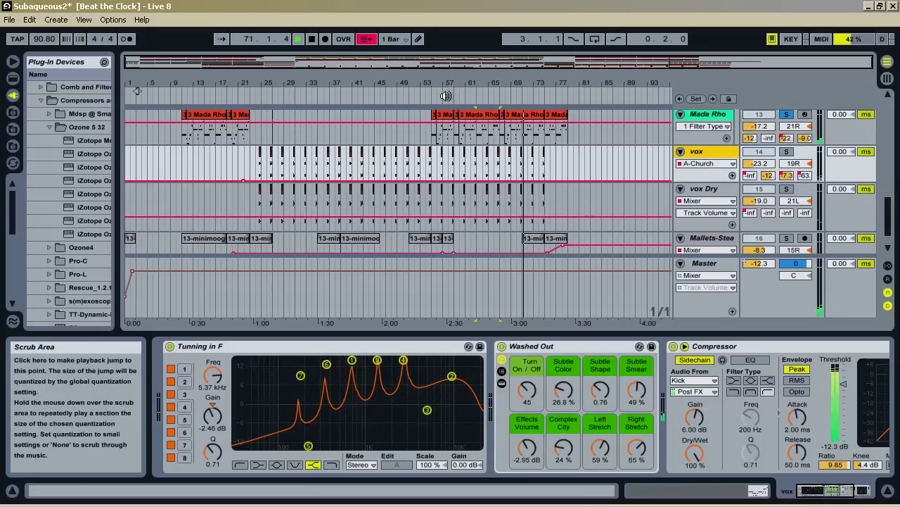
- Solo the vox track instead of Mada Rhodes and select its clip near bar 54
click(787, 152)
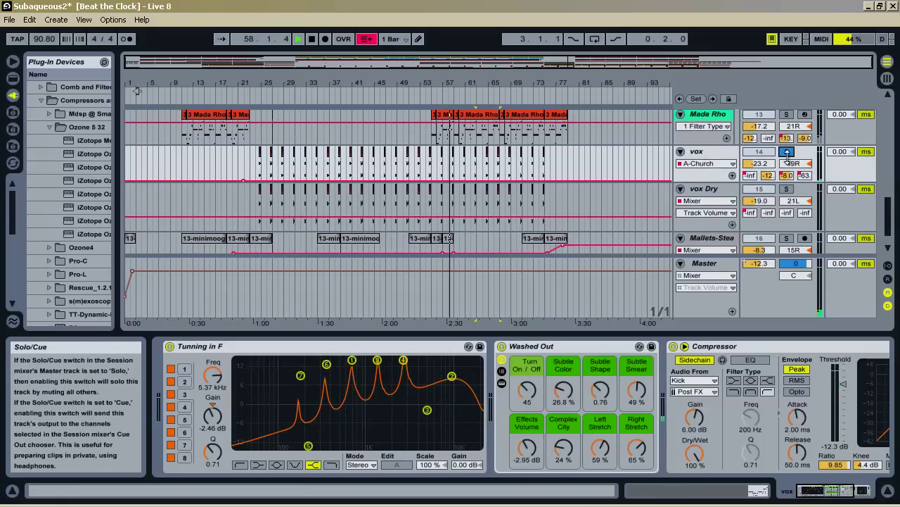
scroll(566, 158, down, 1)
scroll(564, 159, up, 3)
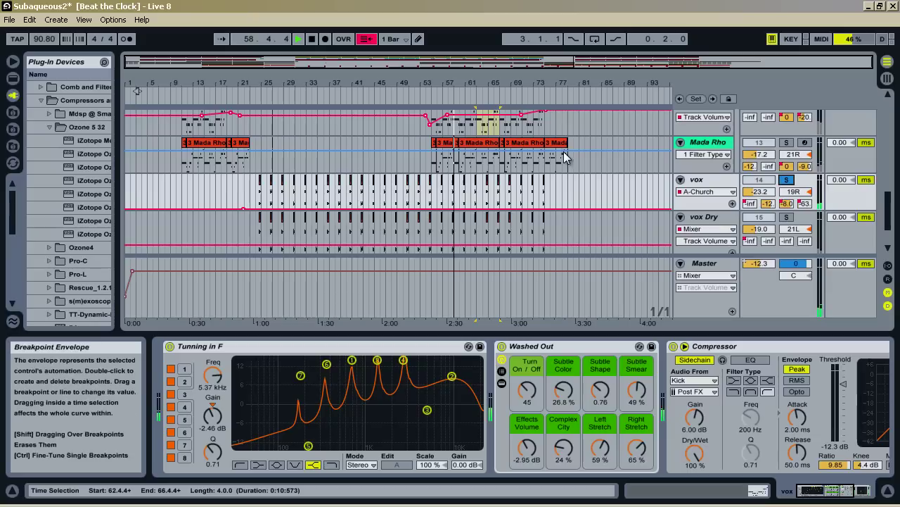
scroll(579, 176, down, 2)
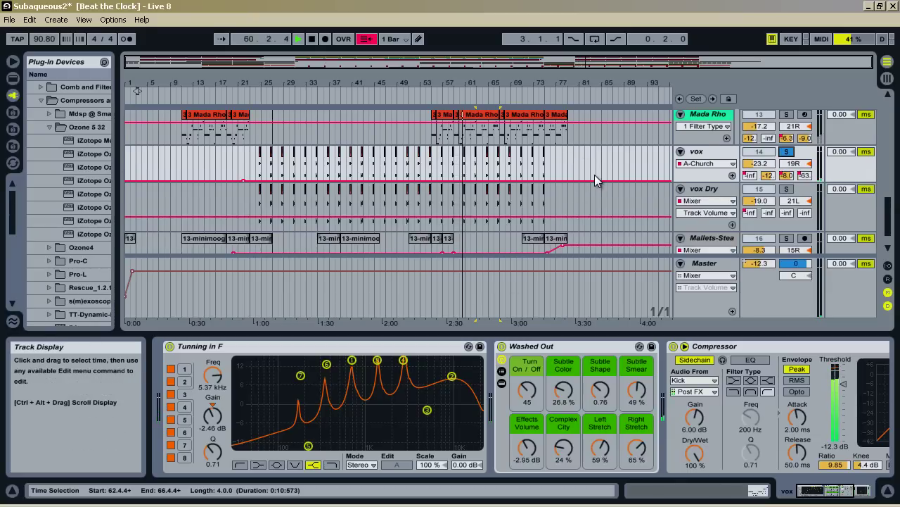
scroll(595, 175, up, 1)
click(429, 168)
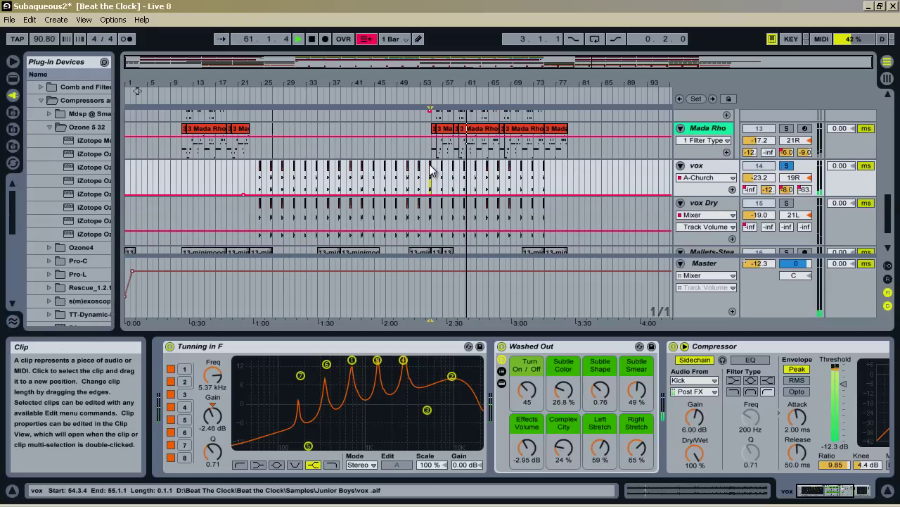
double_click(429, 165)
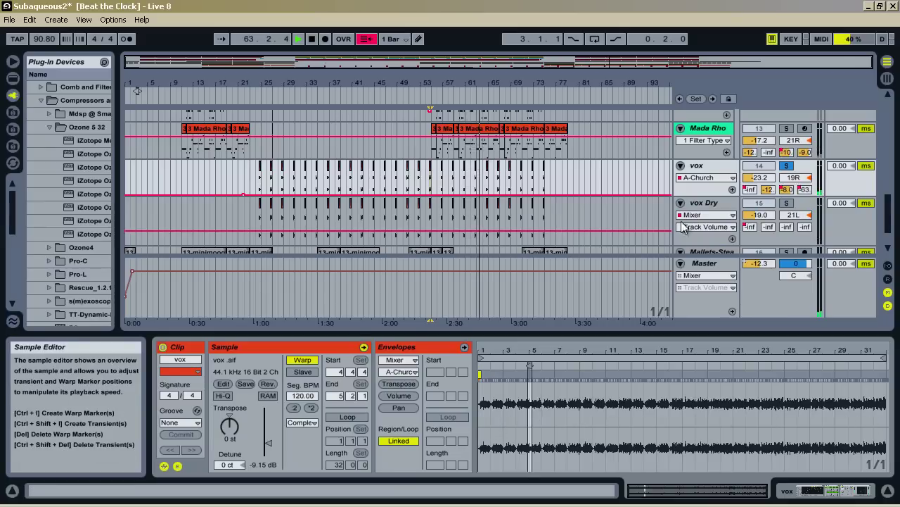
click(711, 167)
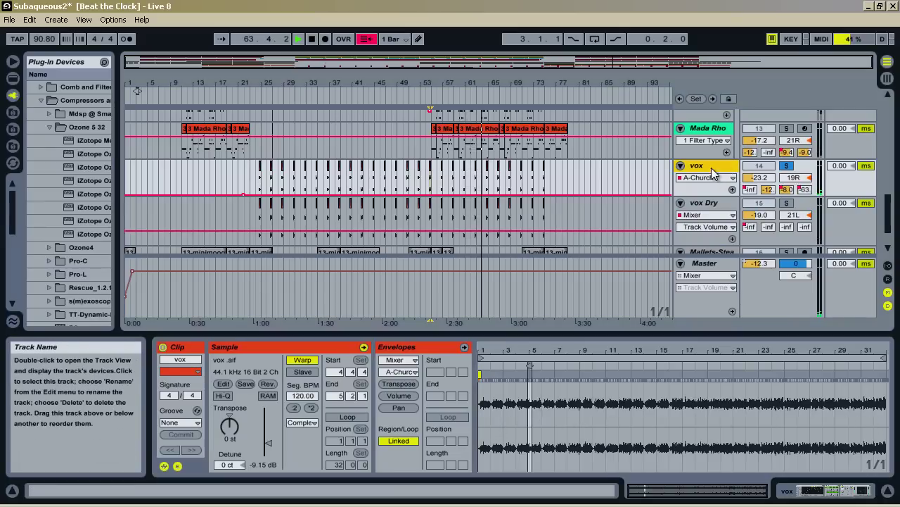
click(850, 492)
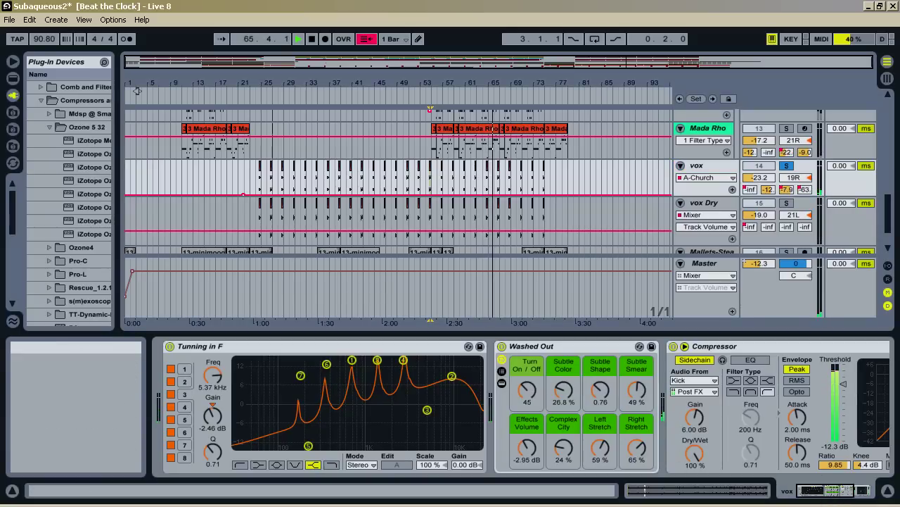
- Fold and re-expand the Tunning in F EQ, then bring the full vox Compressor into view
mouse_move(834, 496)
mouse_down()
mouse_move(848, 496)
mouse_move(835, 496)
mouse_up()
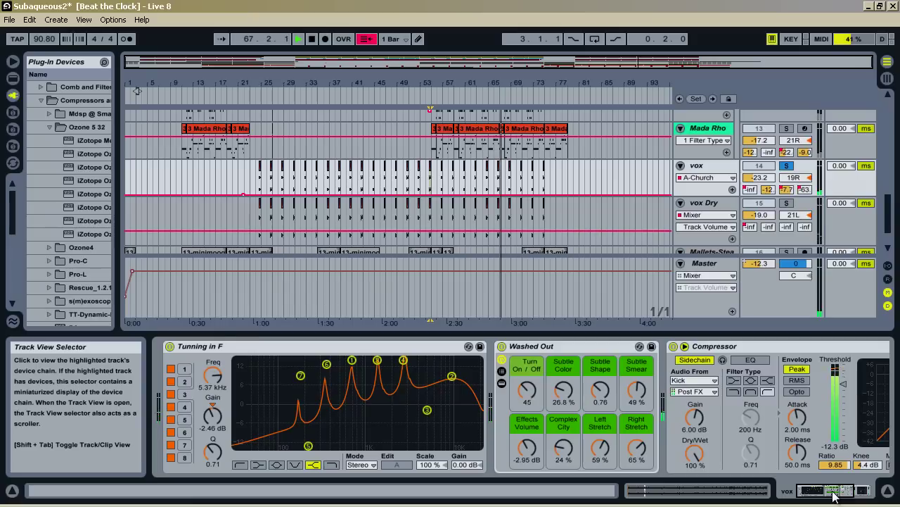
click(314, 345)
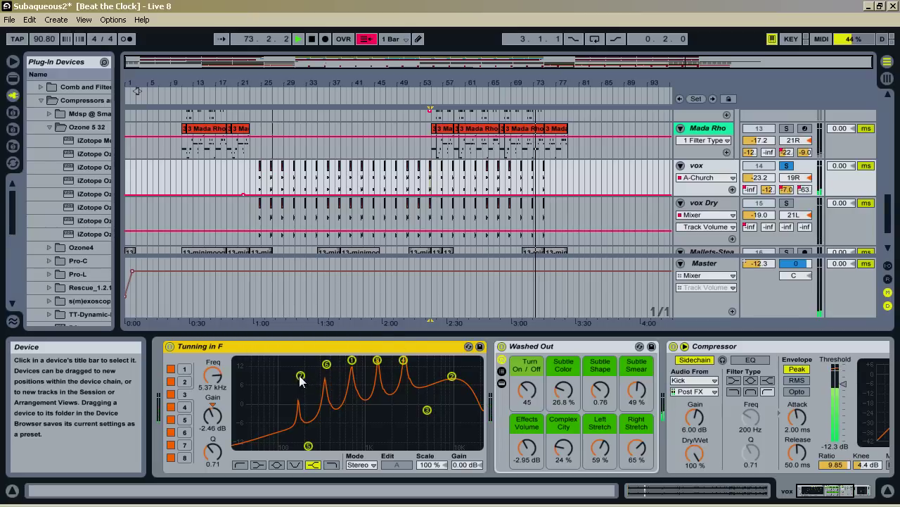
double_click(212, 347)
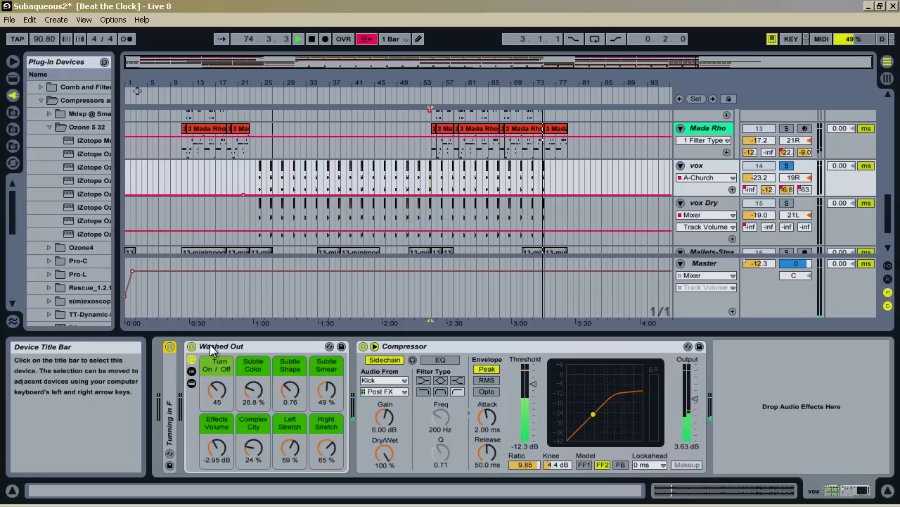
double_click(171, 368)
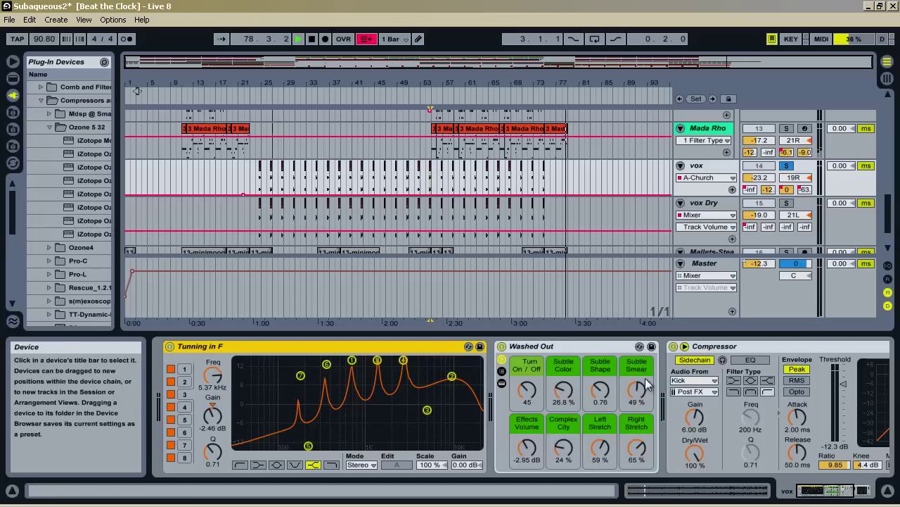
click(818, 498)
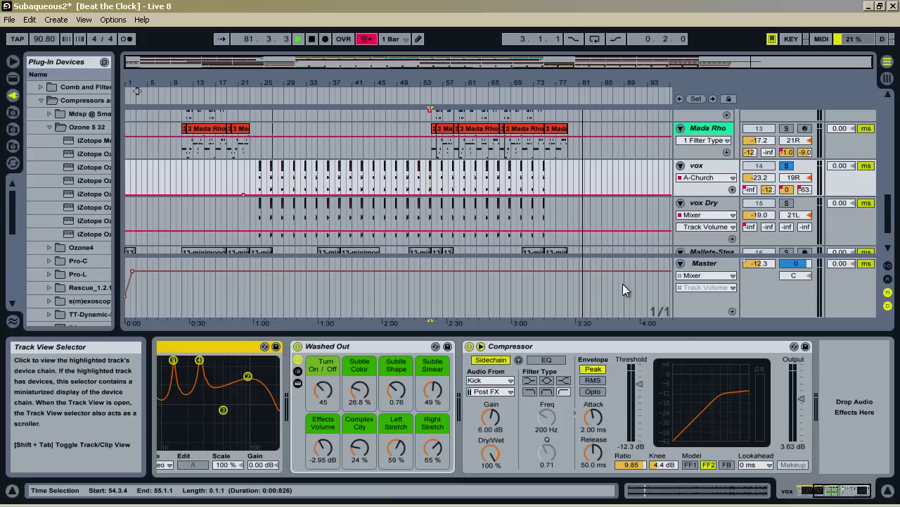
- Bring Tunning in F back into view, replay from bar 49, and solo vox Dry instead of vox
scroll(447, 165, down, 1)
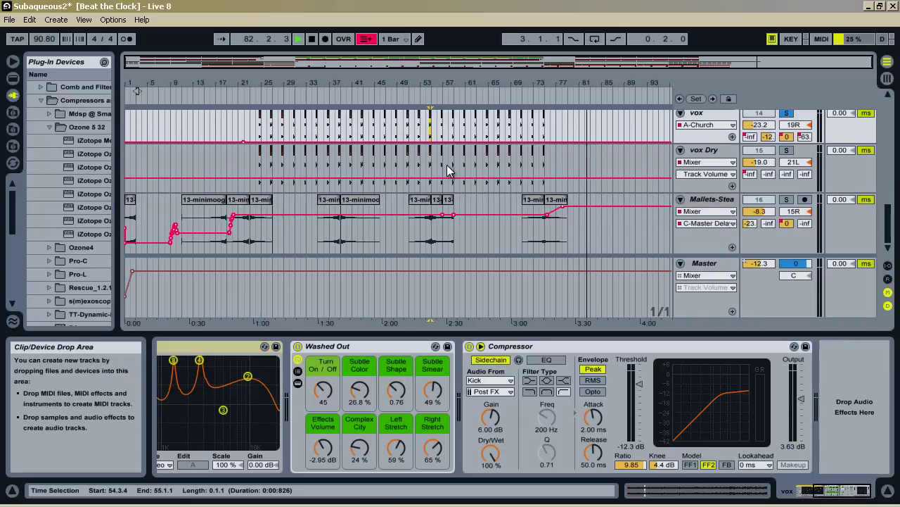
scroll(447, 165, up, 1)
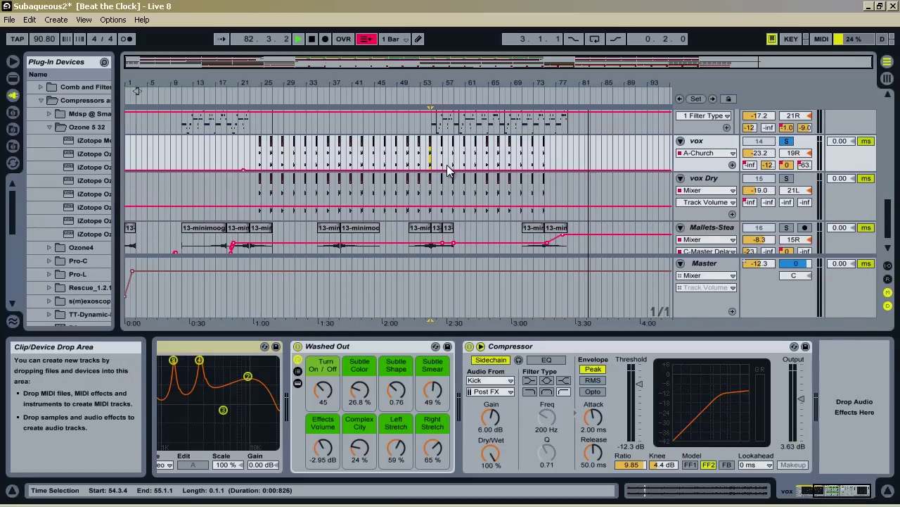
click(805, 490)
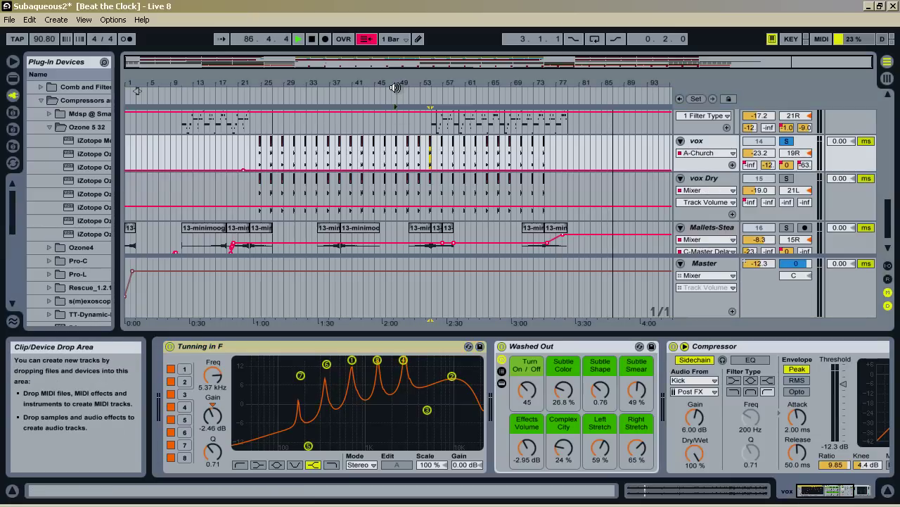
click(395, 87)
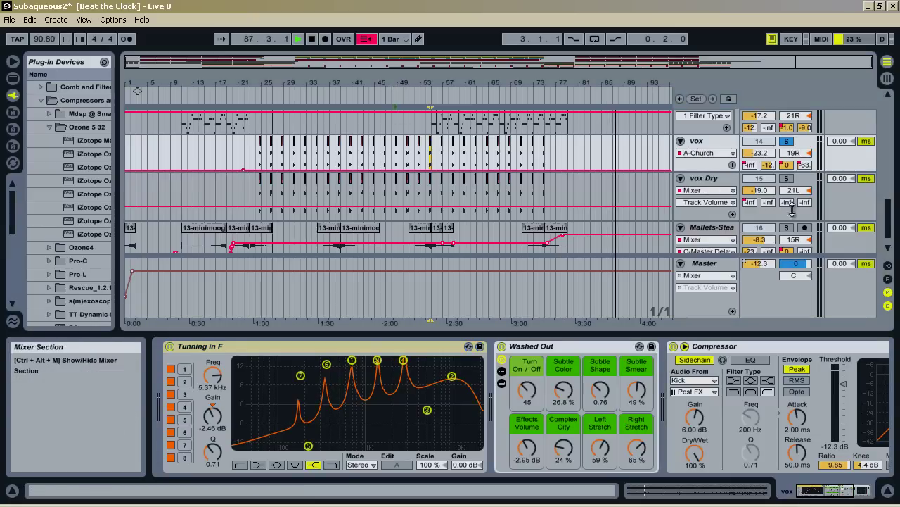
click(707, 182)
click(786, 179)
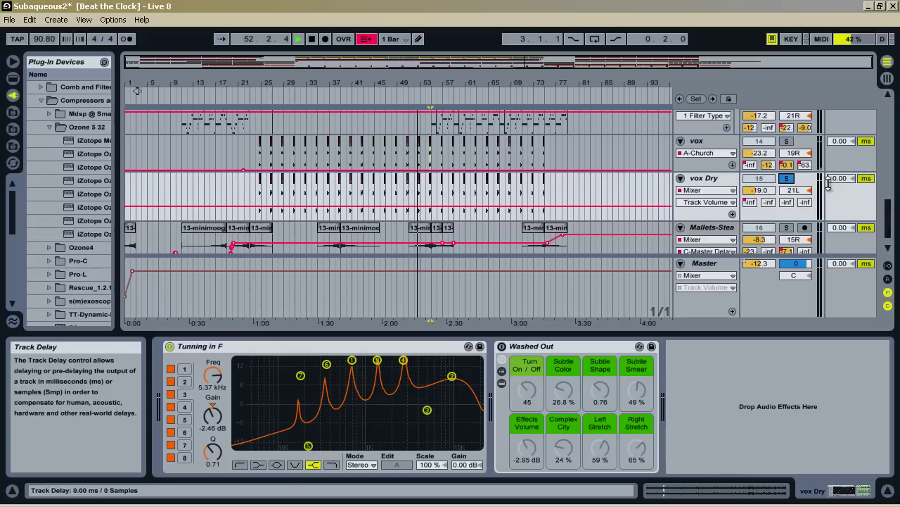
- Select and solo the Mallets-Steam track in place of vox Dry
click(724, 232)
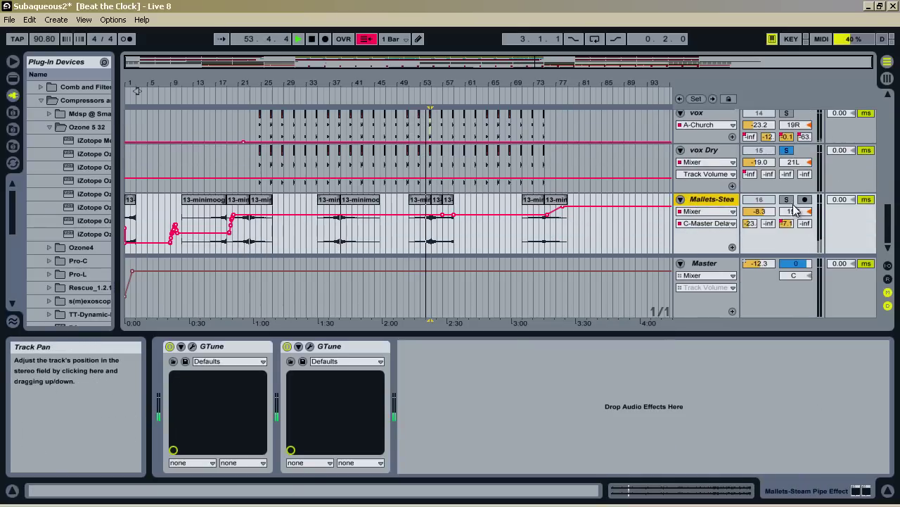
click(789, 200)
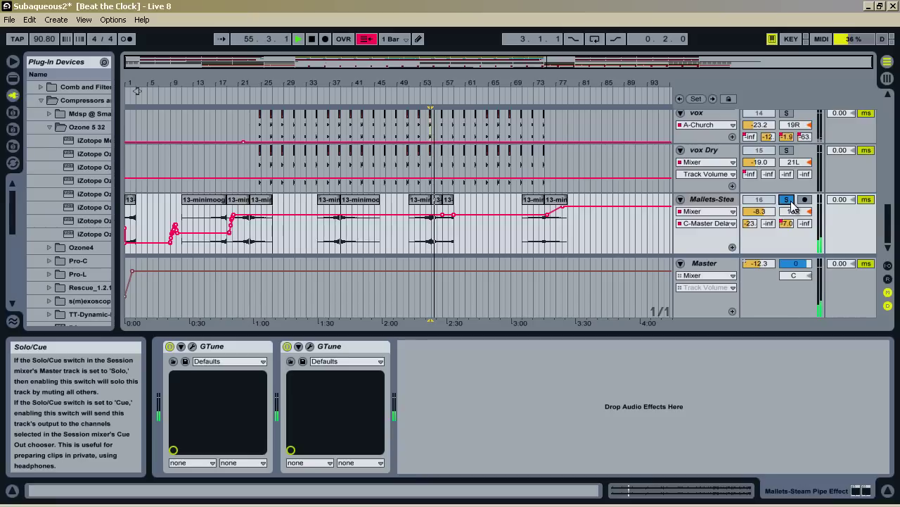
click(707, 201)
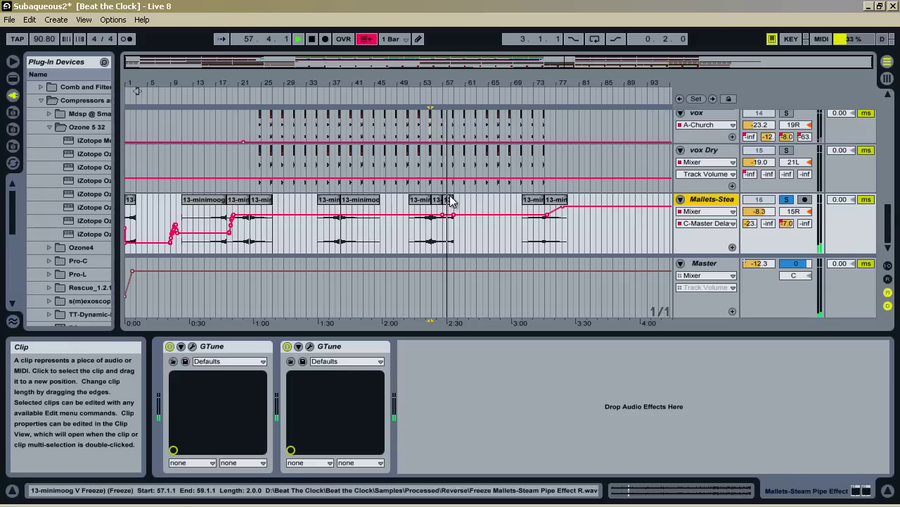
- Inspect the bars 51–55 clip and the 13-minimoog clip, narrowing a selection to bars 36–38
click(421, 199)
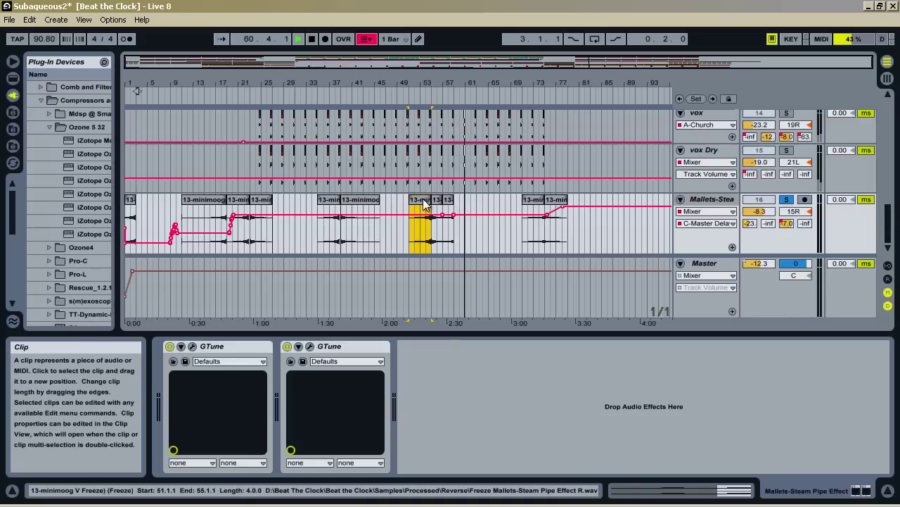
click(357, 206)
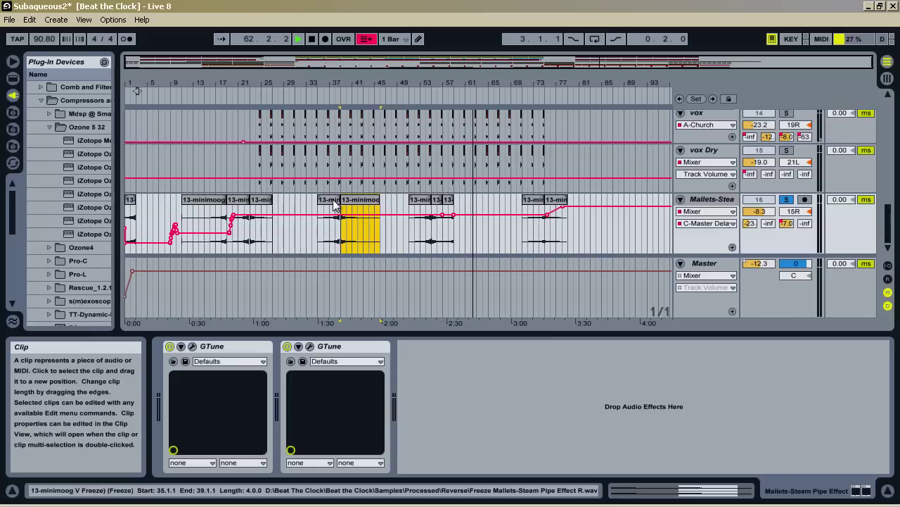
double_click(336, 206)
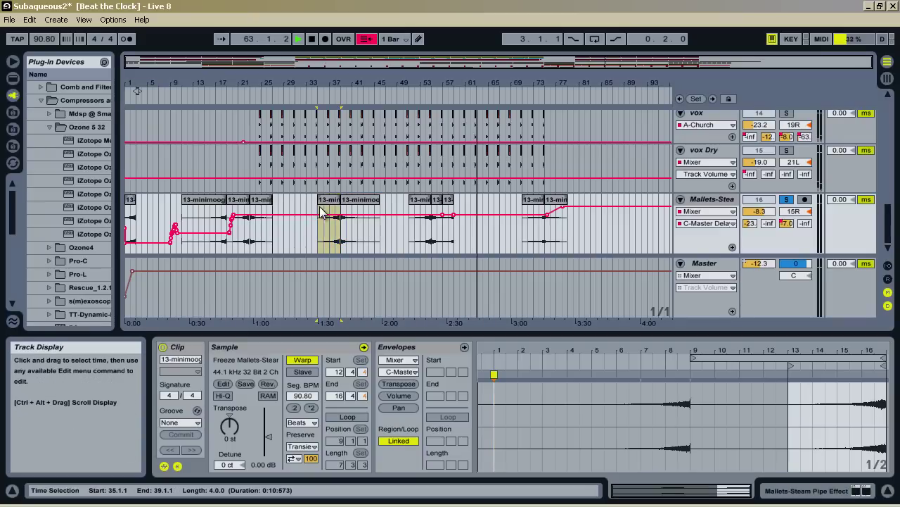
drag(325, 239, 344, 237)
click(342, 238)
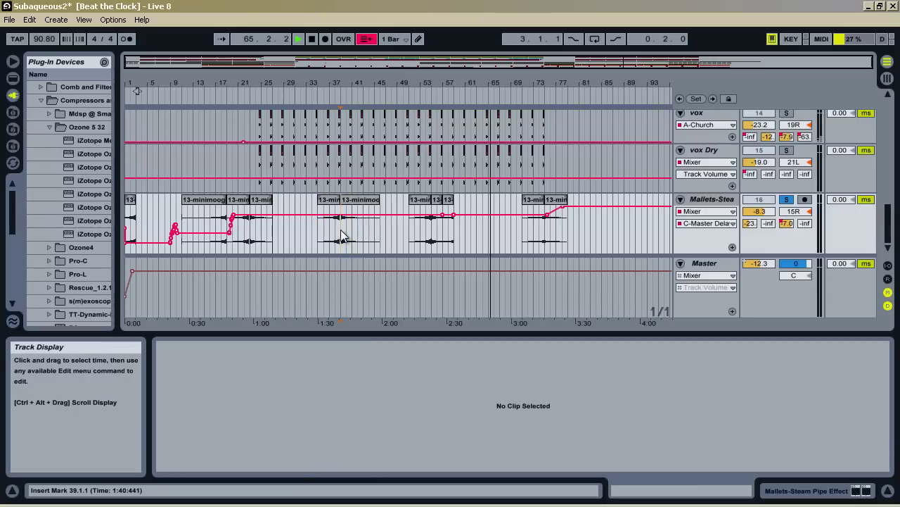
- Revisit the bars 51–53 clip and display the track's two GTune devices
click(420, 199)
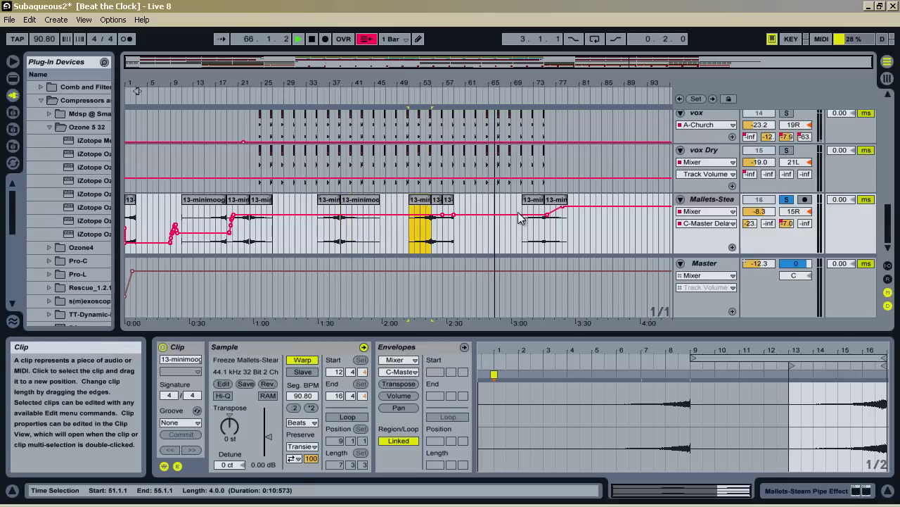
click(712, 200)
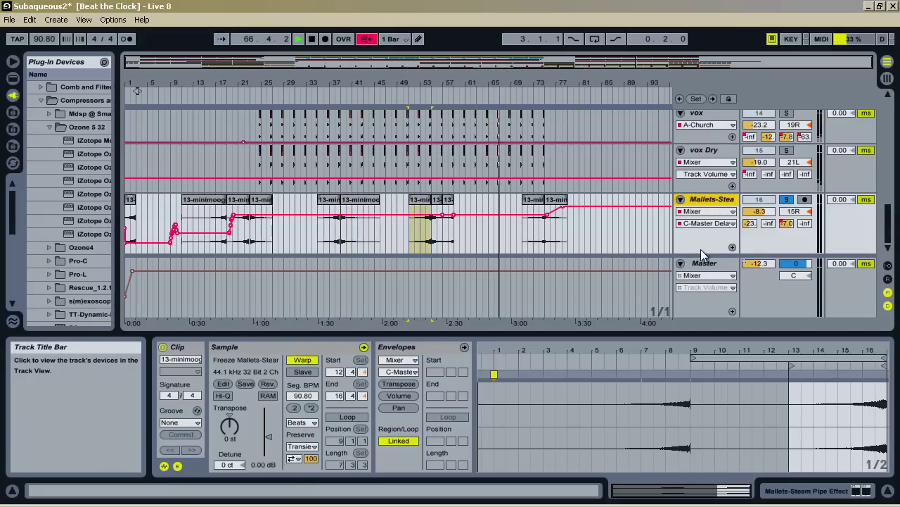
click(854, 490)
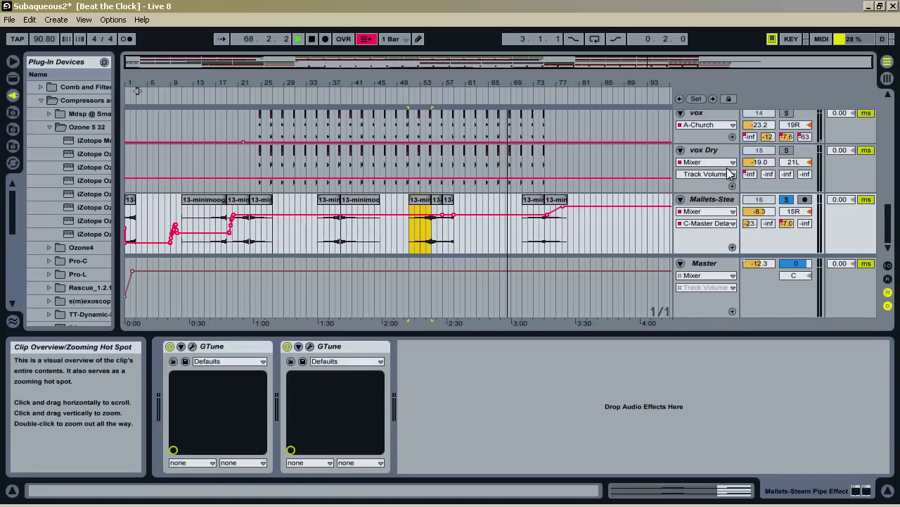
- Unsolo Mallets-Steam so all tracks play, and shrink its lane to minimum height
scroll(736, 184, up, 3)
scroll(736, 185, down, 3)
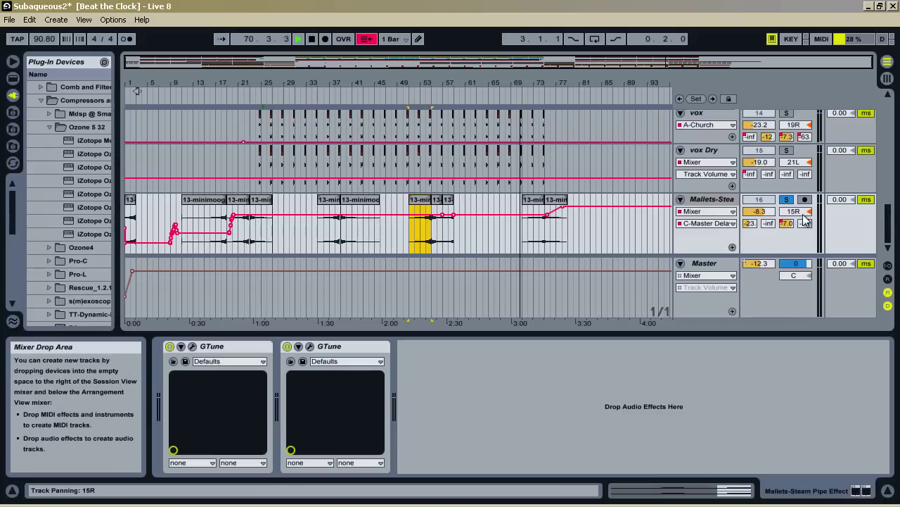
click(787, 199)
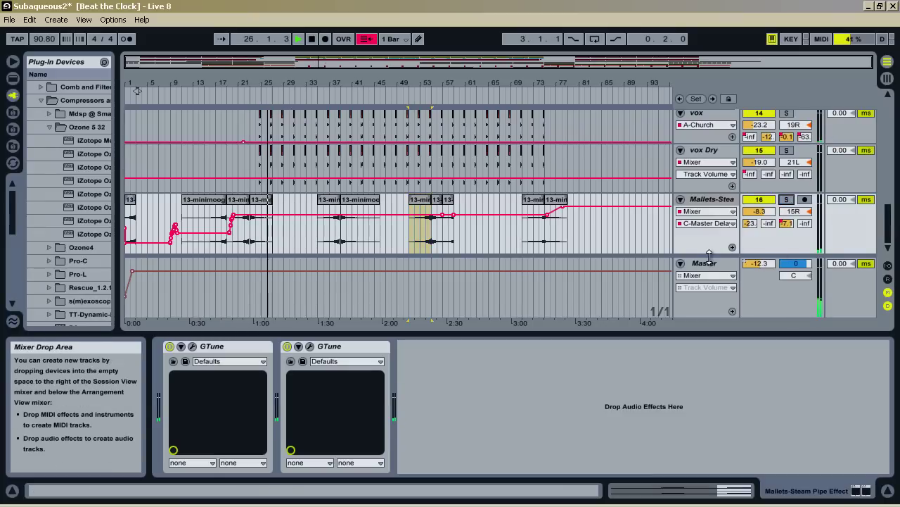
drag(709, 255, 709, 204)
- Lower the Master track volume from -13.9 dB to -14.9 dB
drag(772, 218, 757, 222)
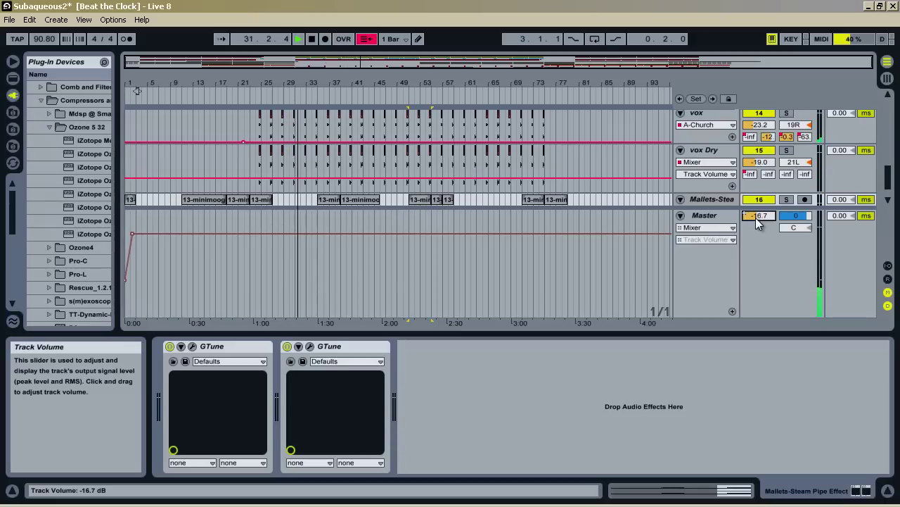
mouse_move(755, 217)
mouse_down()
mouse_move(755, 229)
mouse_move(755, 215)
mouse_move(767, 220)
mouse_up()
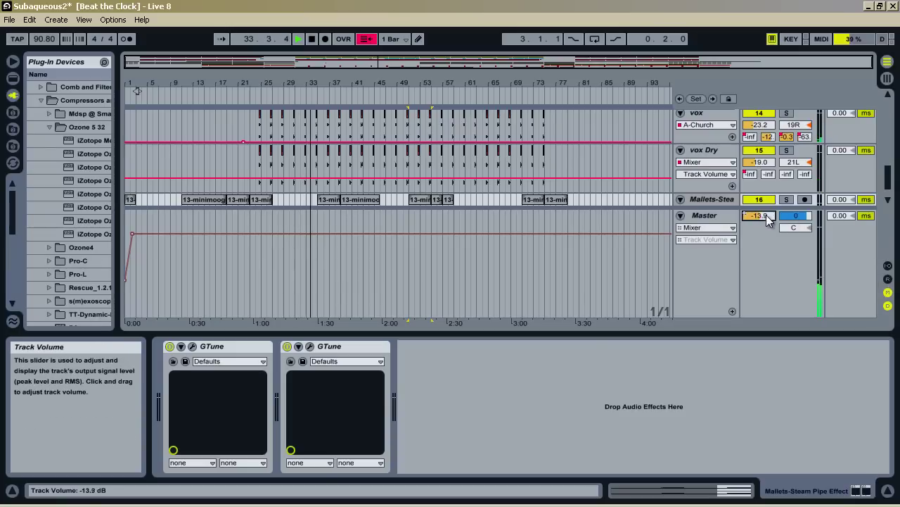
click(889, 266)
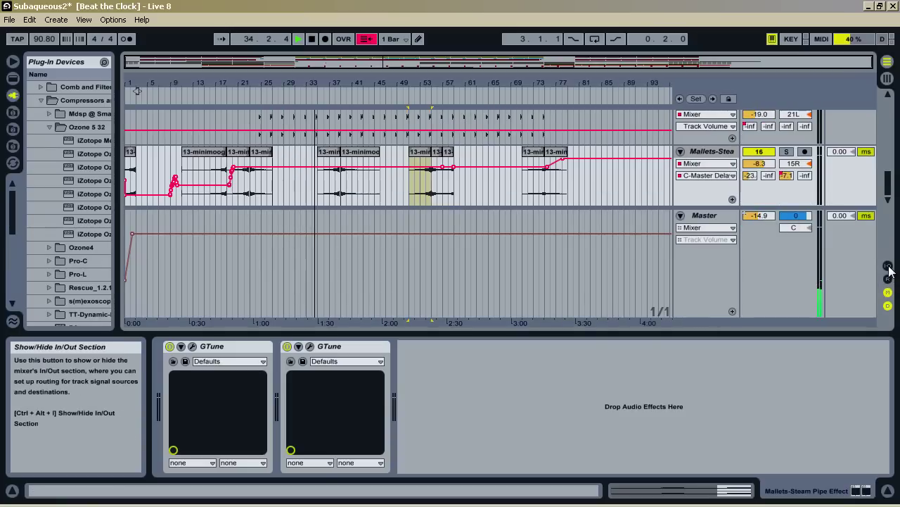
- Show the return tracks and view A Church, B Spacious, then C Master Delay devices
click(888, 278)
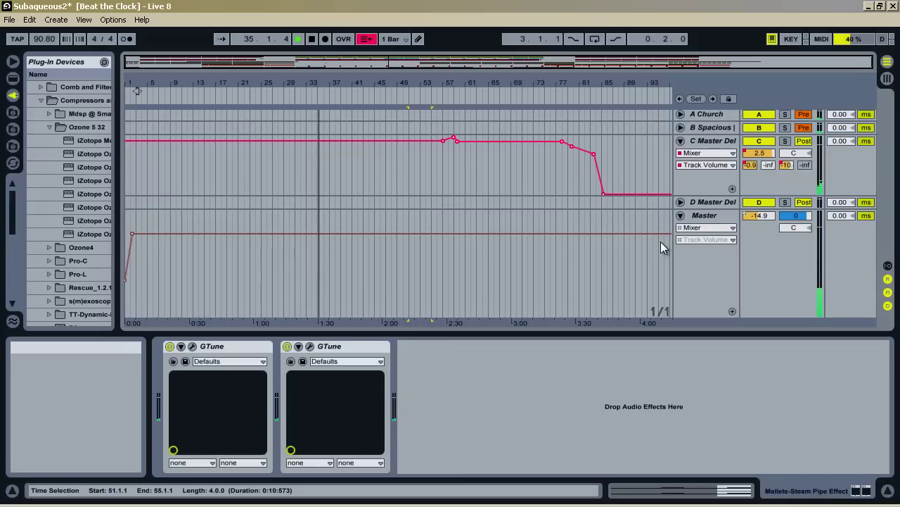
scroll(696, 302, up, 3)
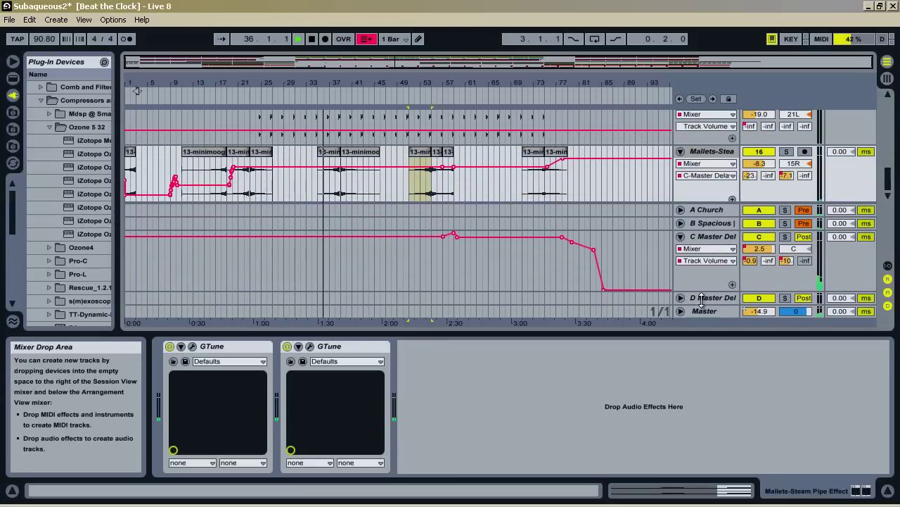
click(708, 199)
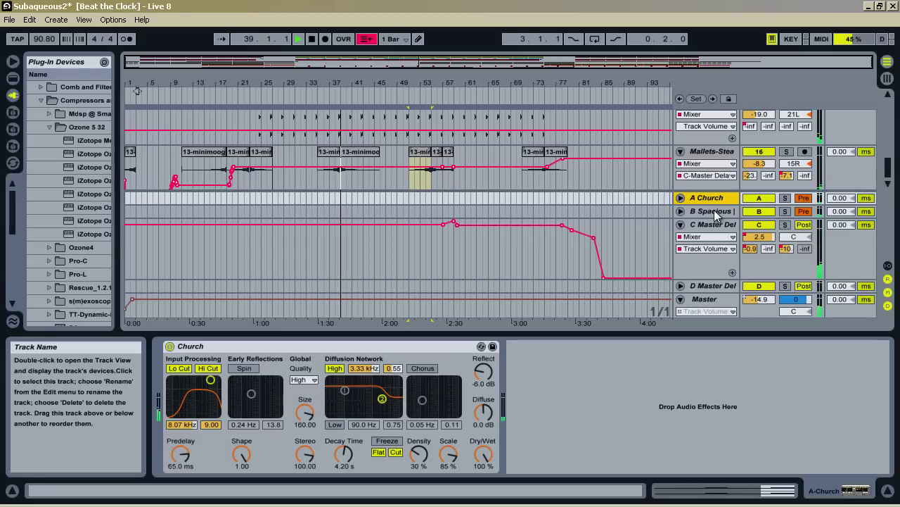
click(714, 211)
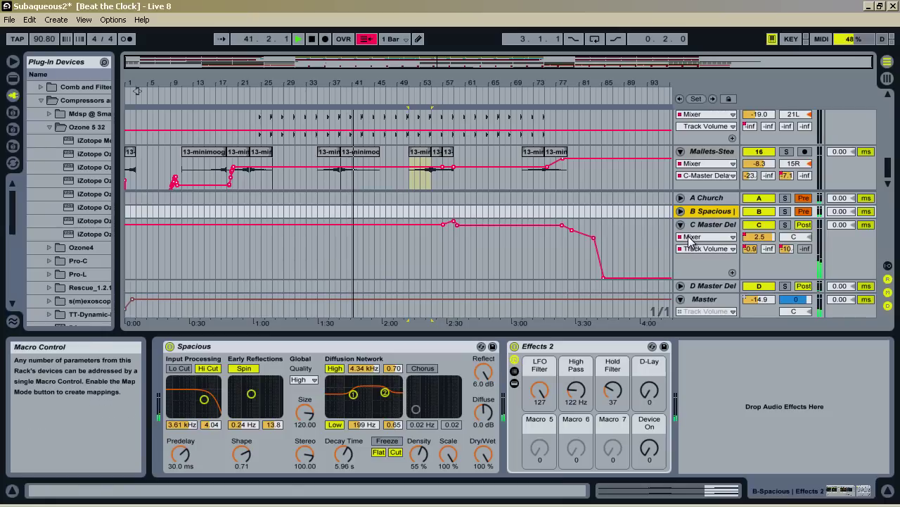
click(712, 228)
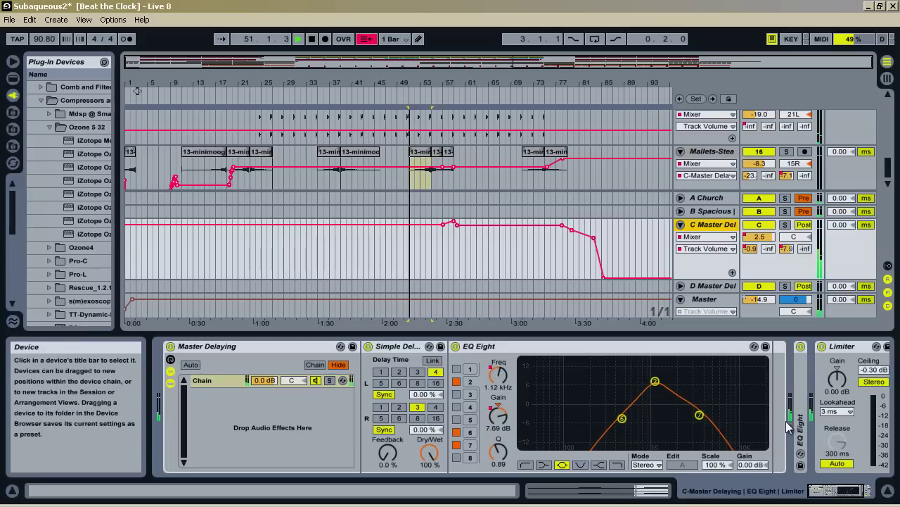
- View C's EQ Eight and Limiter, stop playback, then show D-Master Delay's PingPong, Auto Filter, Limiter
click(828, 493)
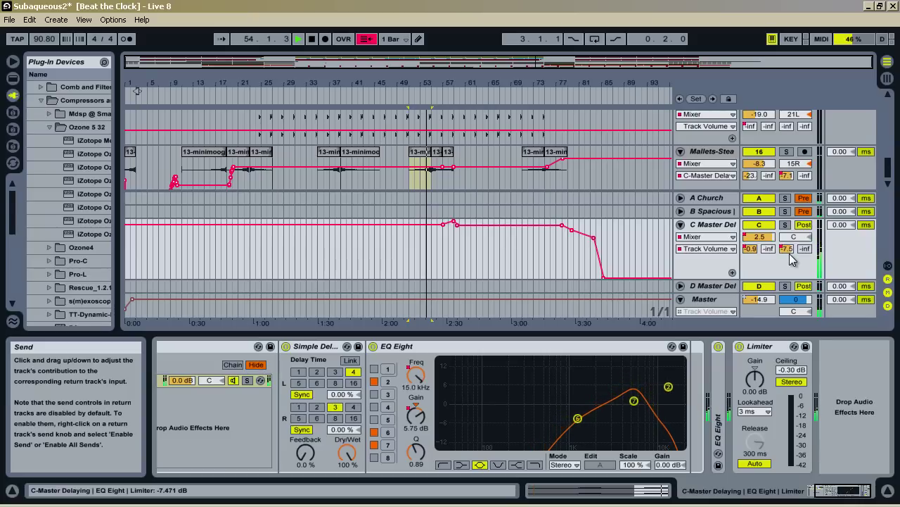
key(space)
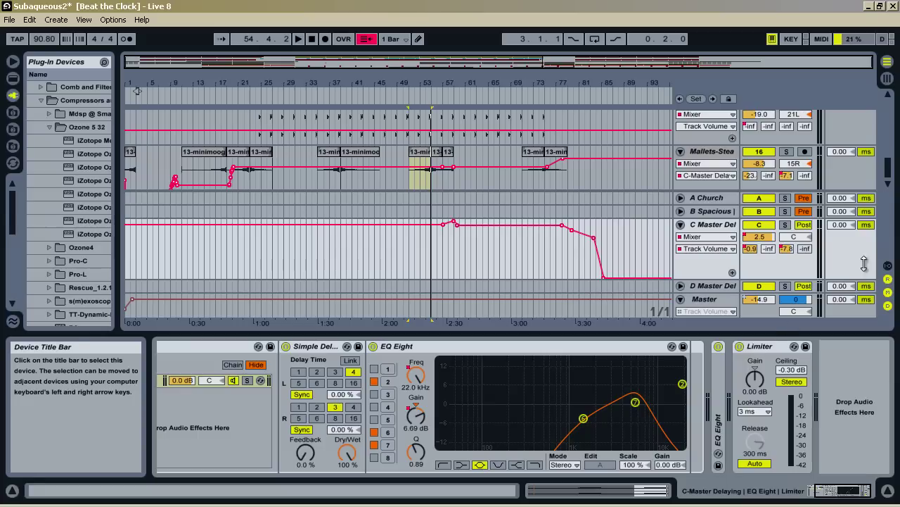
click(712, 288)
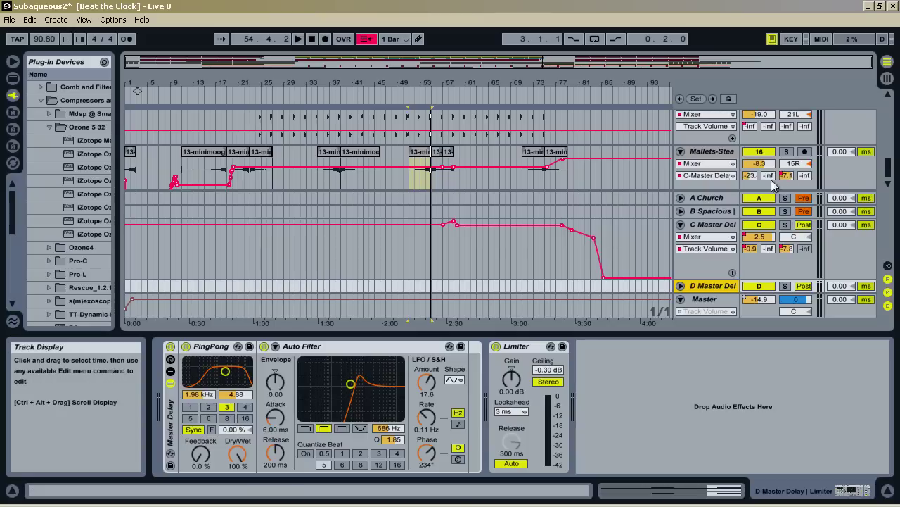
- Show the C-Master Delaying return's devices and scroll back up to the bass synth and Kick tracks
click(718, 226)
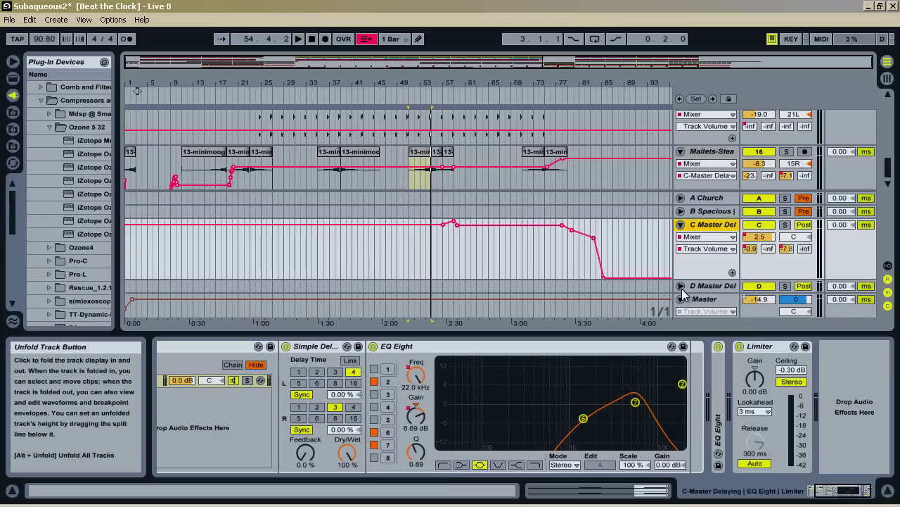
drag(895, 164, 893, 111)
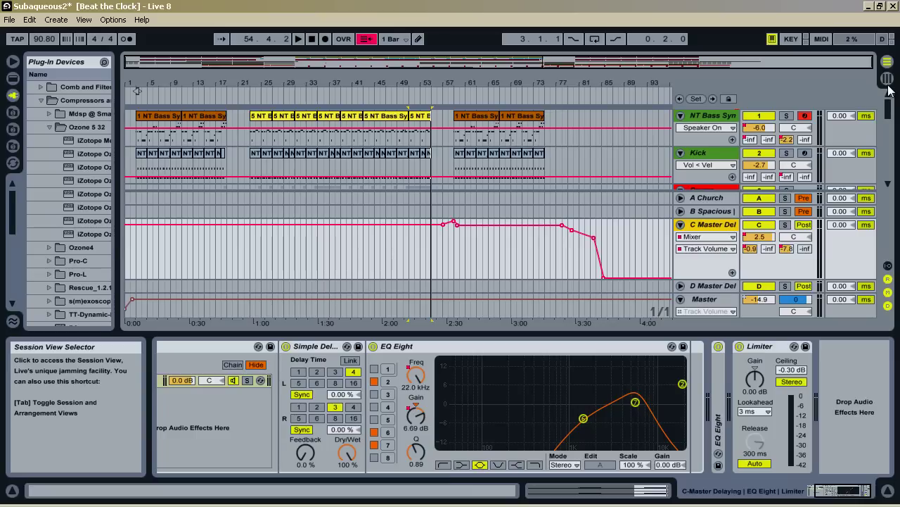
- Check the Master chain, hide the return tracks, and bring up the NT Bass Synth rack
click(720, 300)
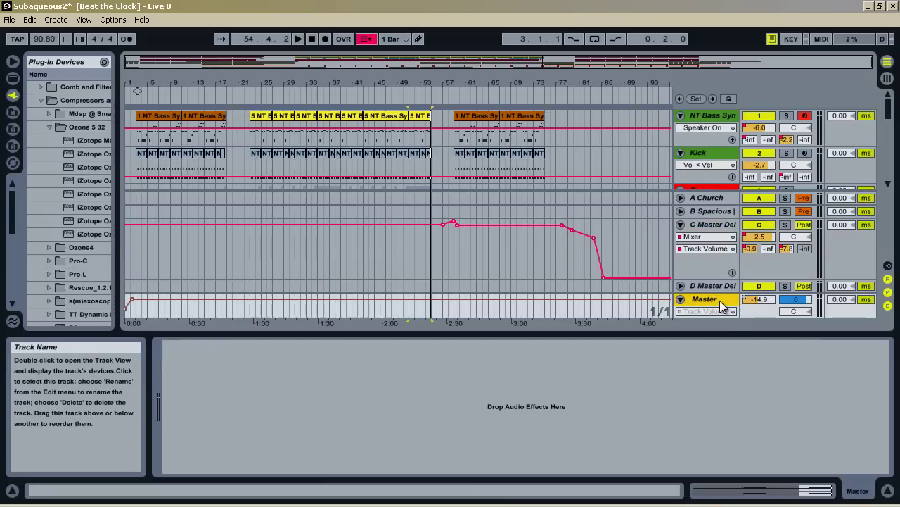
click(889, 279)
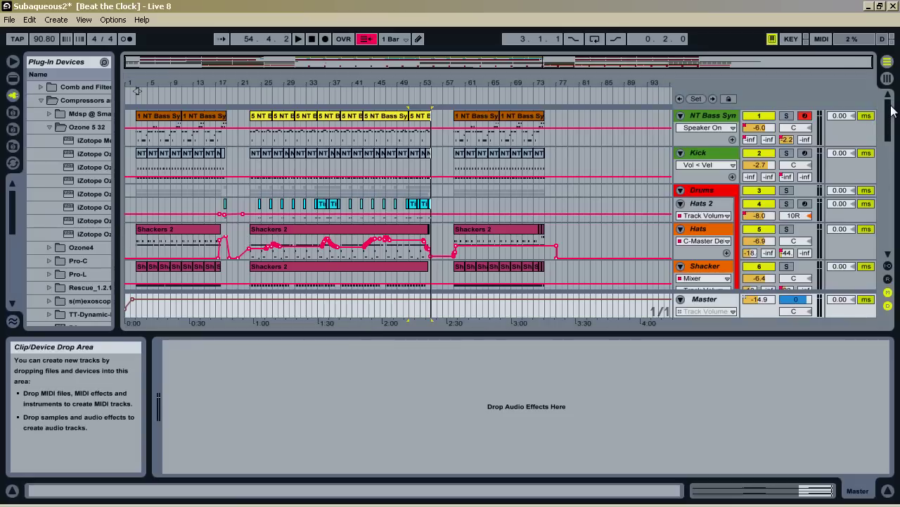
click(352, 120)
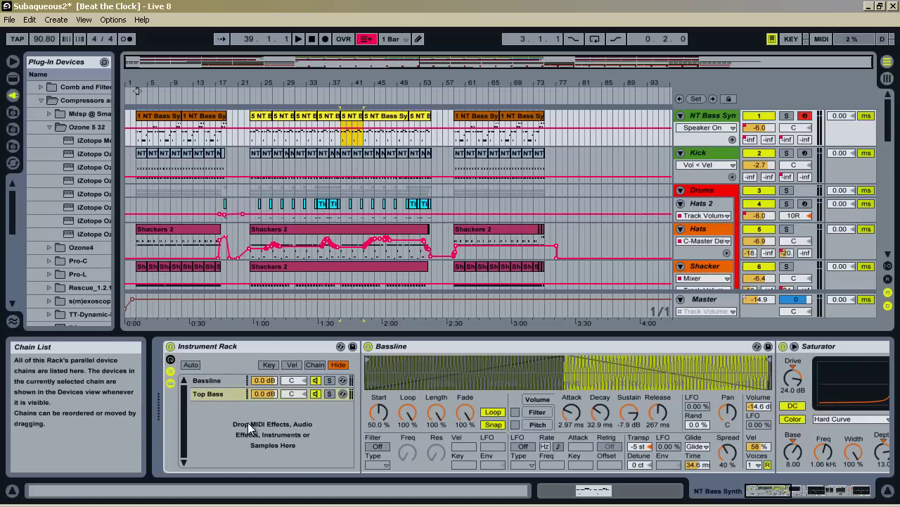
- Compare the Bassline and Top Bass chains, then show the Kick track's NT Drums Kit
click(221, 380)
click(225, 394)
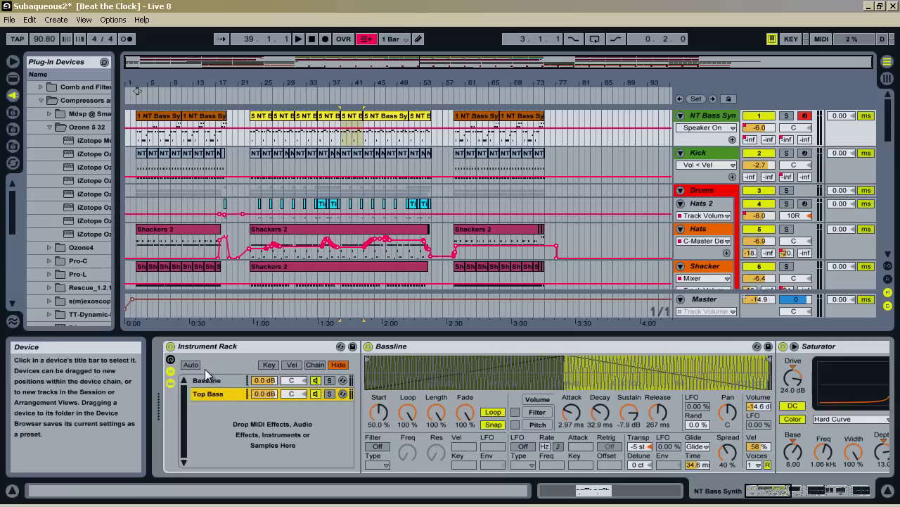
click(218, 382)
click(224, 392)
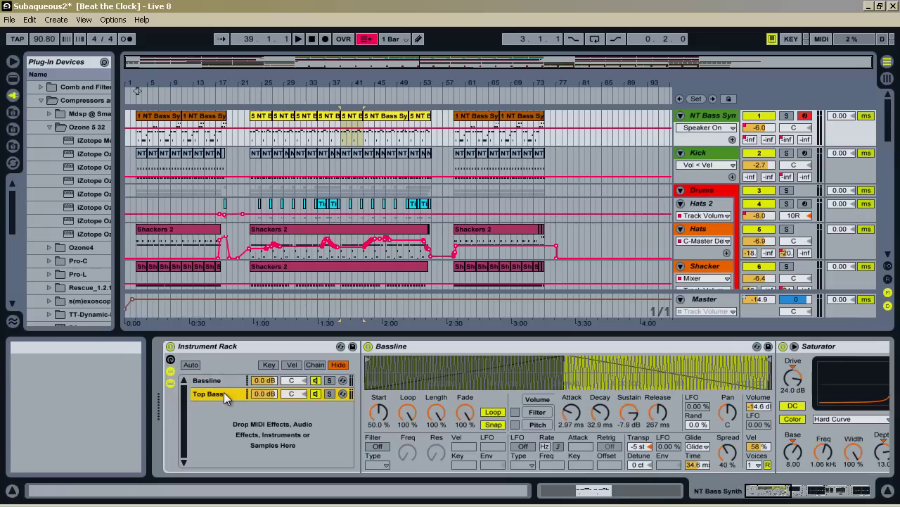
click(358, 162)
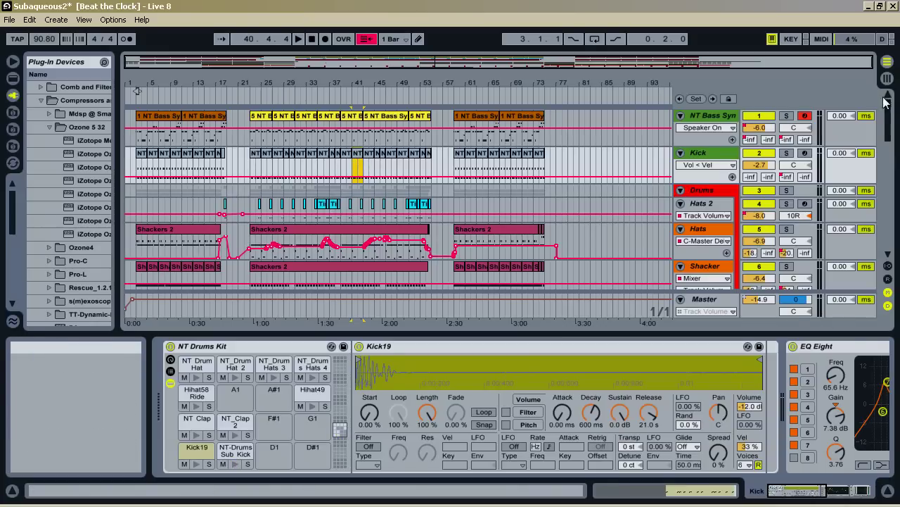
drag(890, 119, 895, 168)
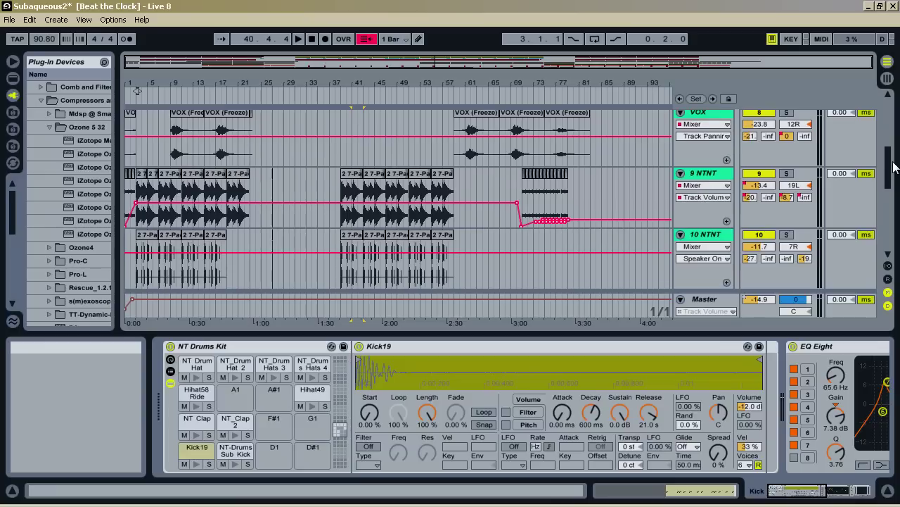
- Open the 9 NTNT 7-Pad-Bell String clip near bar 39 in Clip View
click(354, 182)
double_click(354, 181)
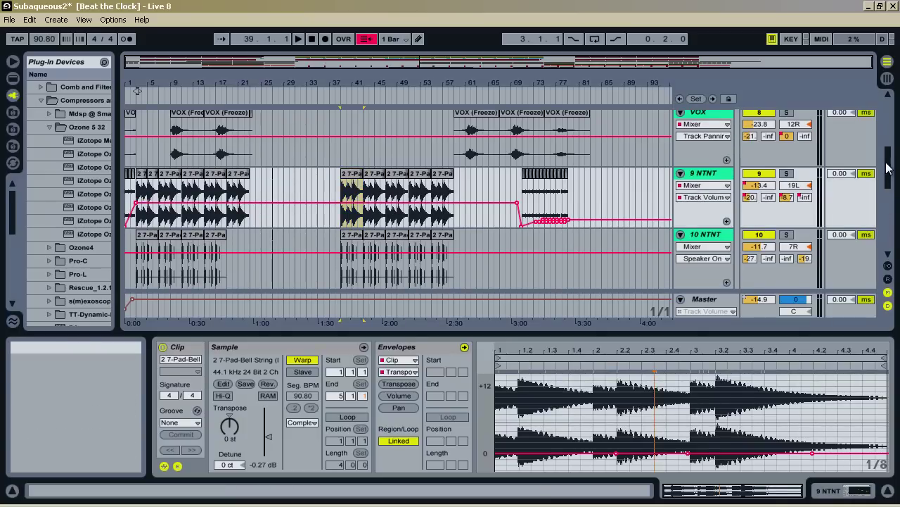
drag(888, 166, 888, 225)
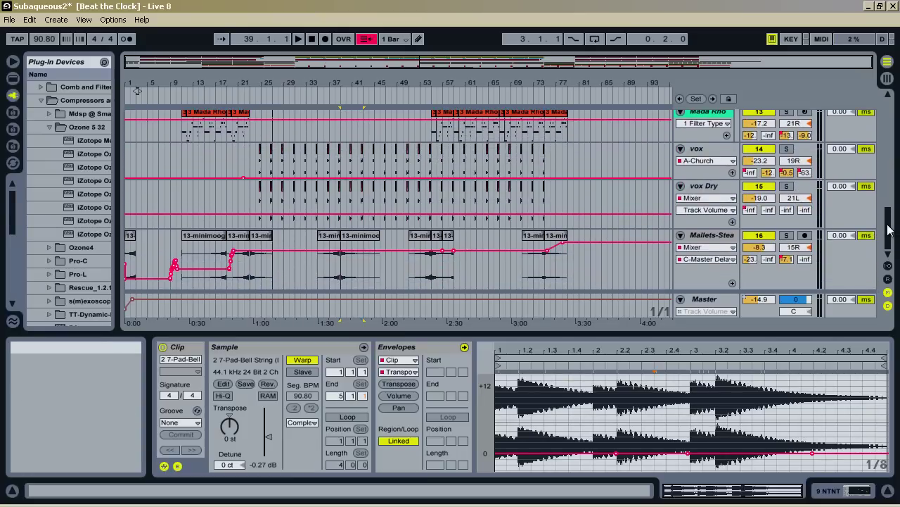
- Select the vox and Mallets-Steam tracks and scroll the arrangement back to the top
click(707, 151)
click(712, 236)
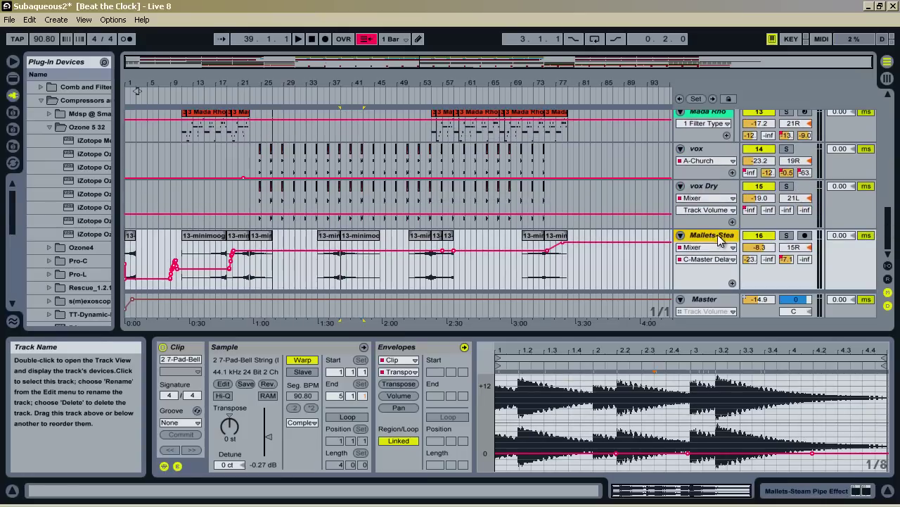
drag(892, 243, 886, 87)
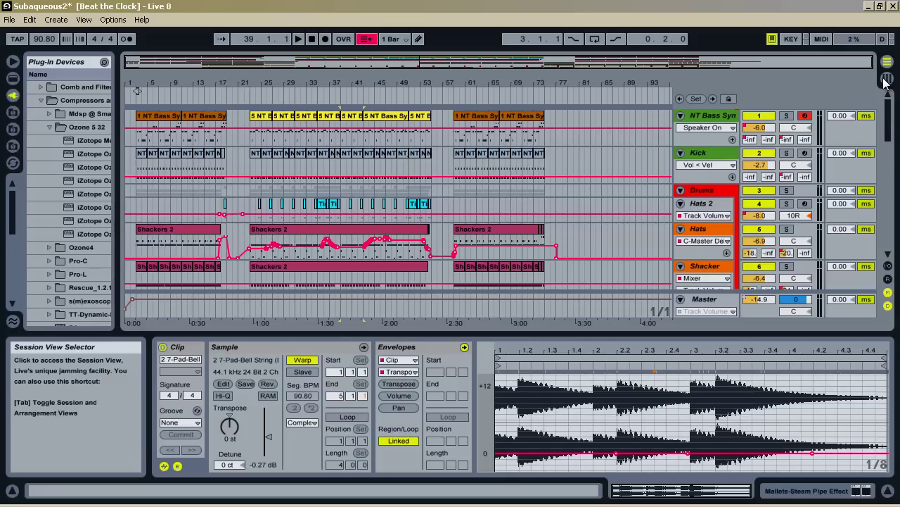
drag(890, 117, 894, 85)
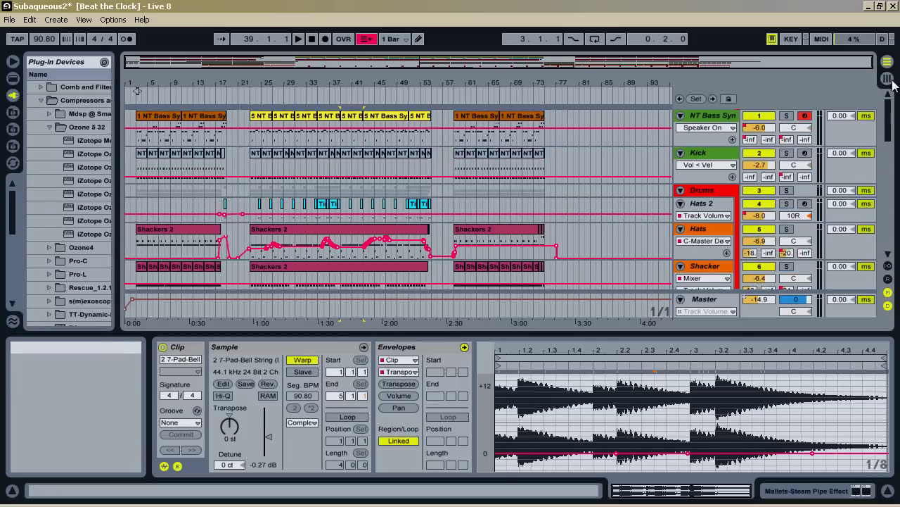